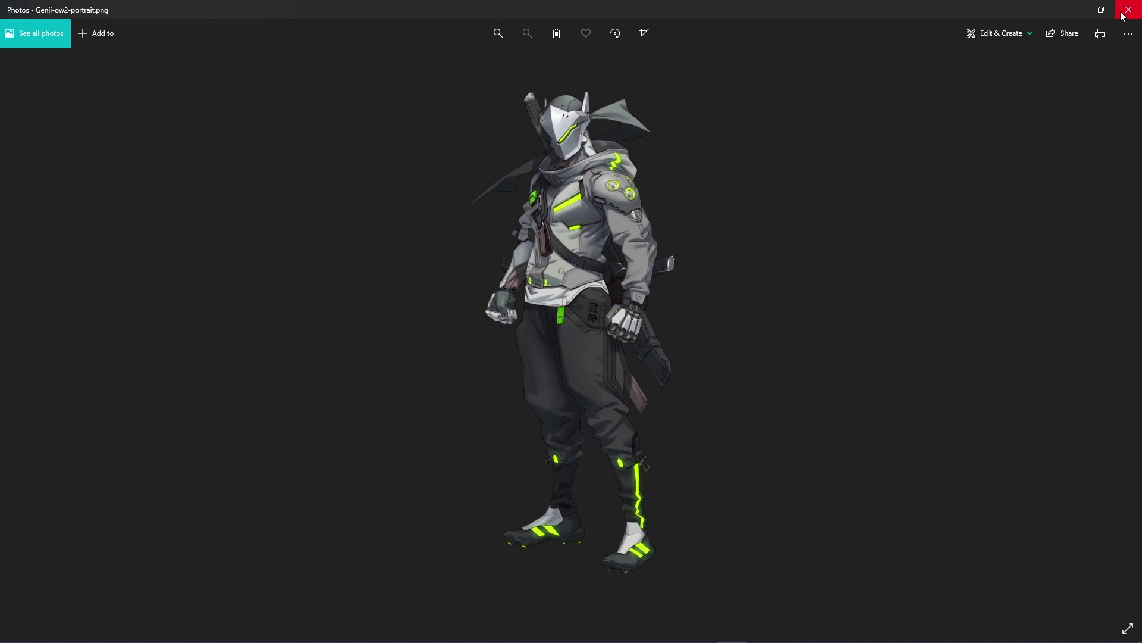
# Step: Preview the source images in the 04 Images folder, including busan.jpeg and the two lightning PNGs
pyautogui.doubleClick(810, 197)
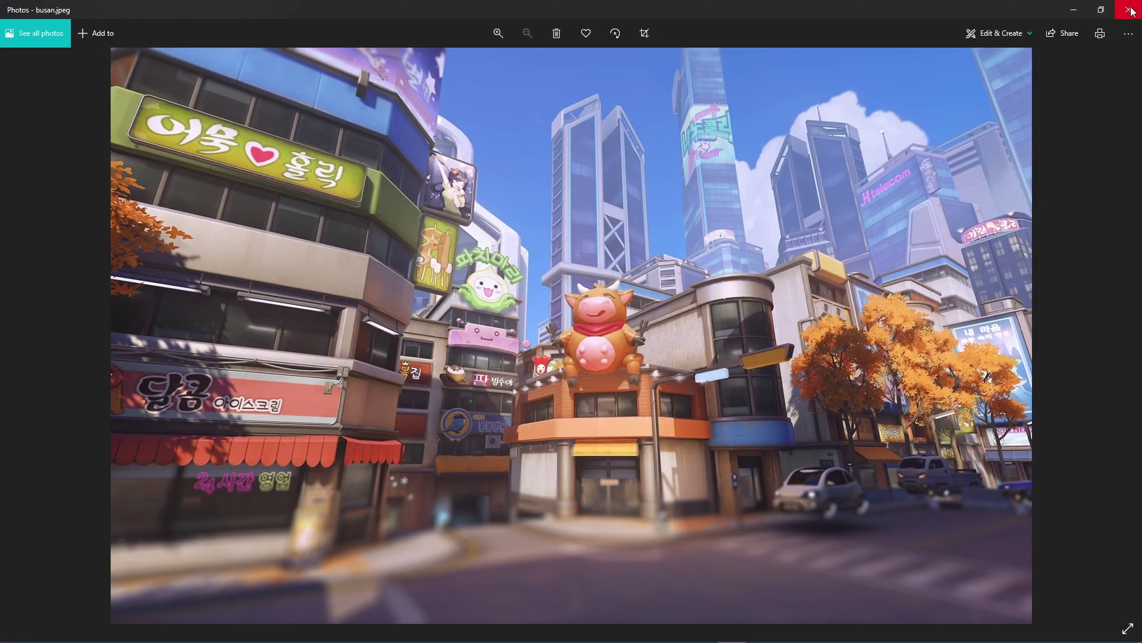
pyautogui.click(1129, 10)
pyautogui.moveTo(998, 266); pyautogui.dragTo(1073, 191)
pyautogui.click(1057, 284)
pyautogui.moveTo(1080, 266); pyautogui.dragTo(837, 223)
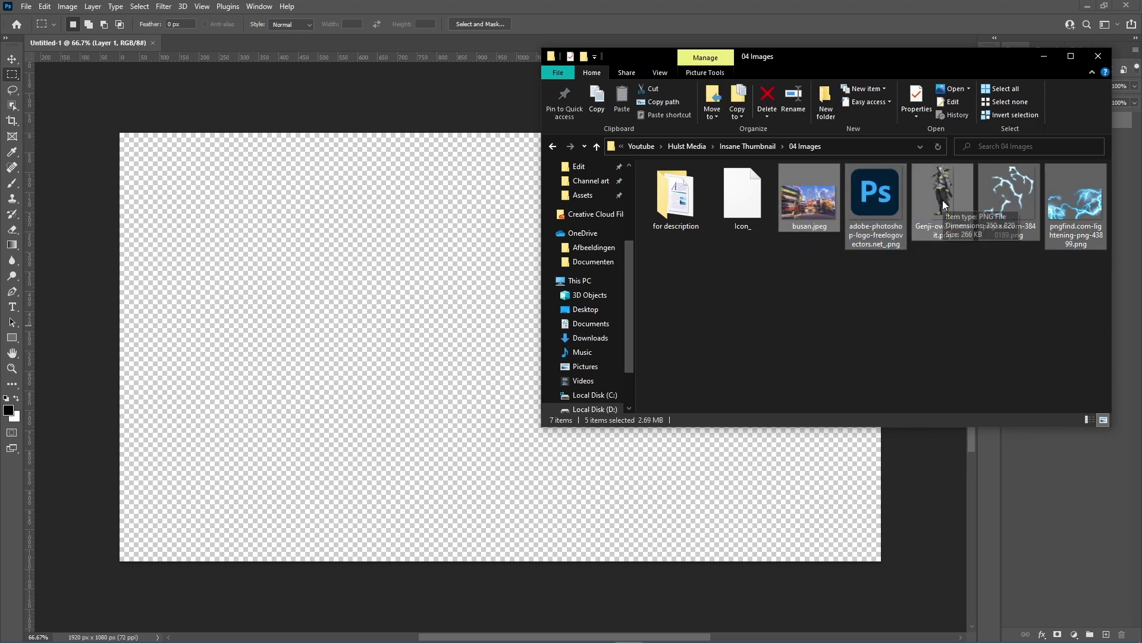
pyautogui.click(1009, 286)
pyautogui.doubleClick(1021, 200)
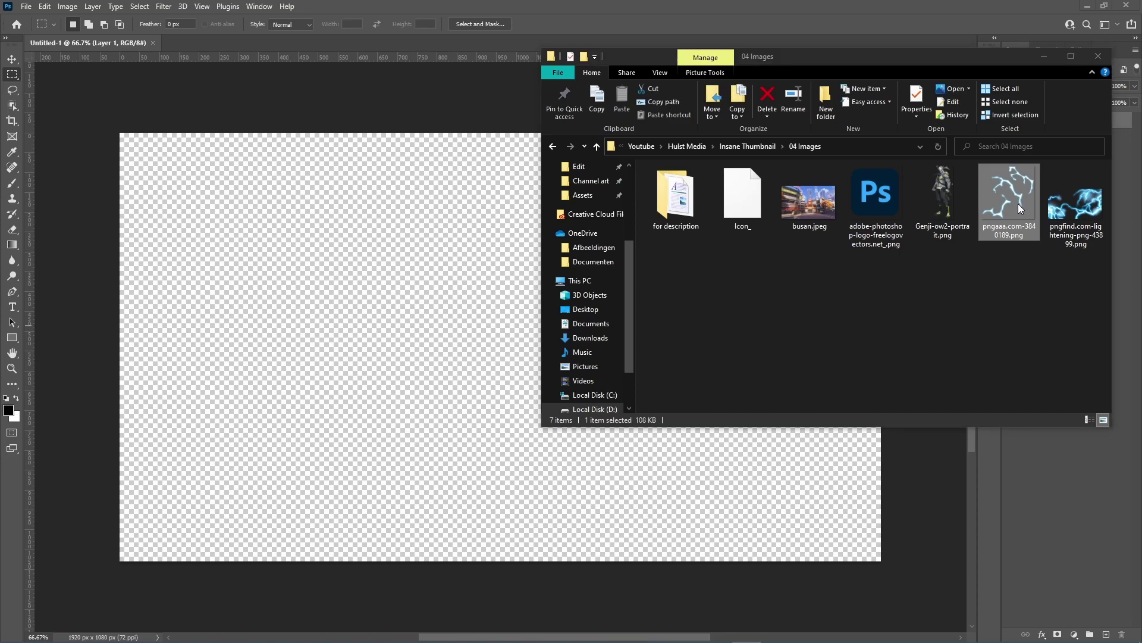
pyautogui.click(1127, 6)
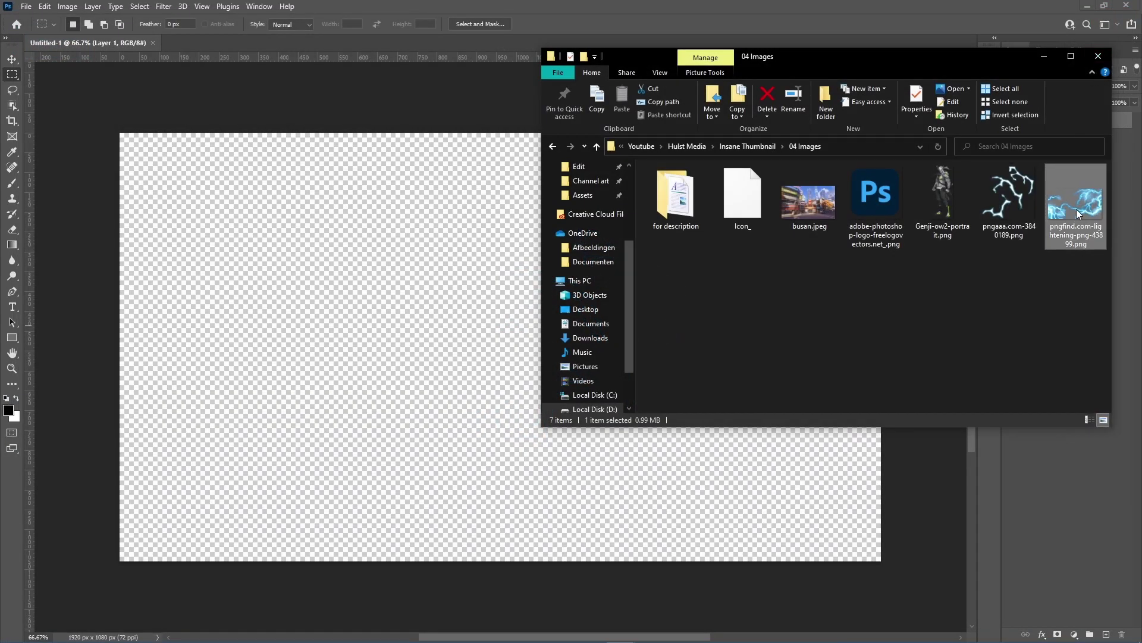
pyautogui.doubleClick(1077, 205)
pyautogui.click(1129, 12)
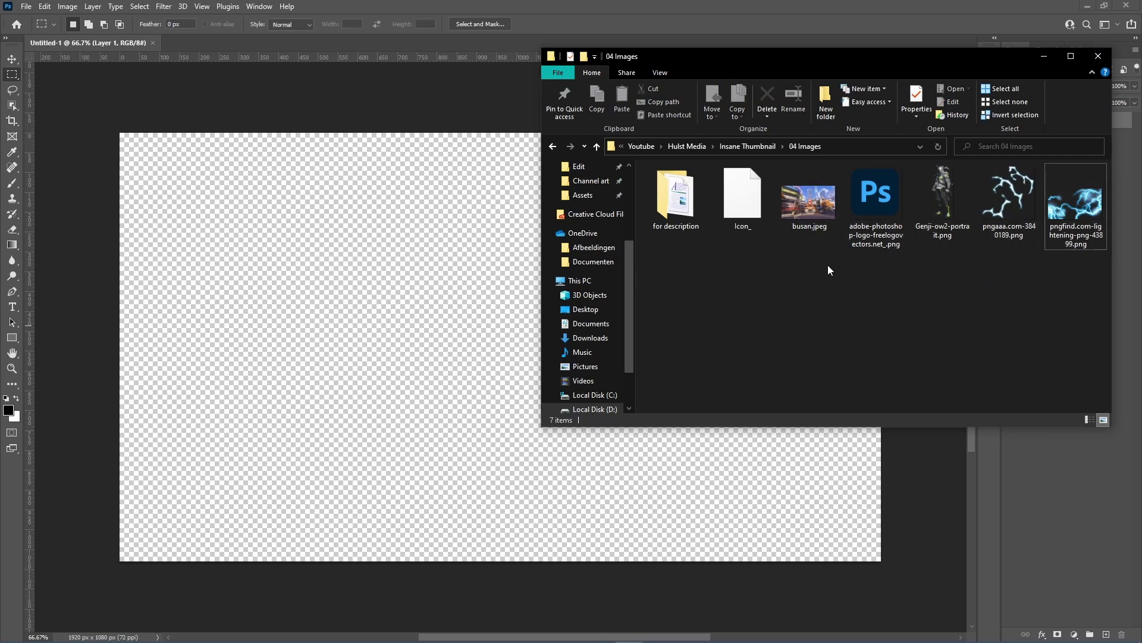
pyautogui.click(26, 6)
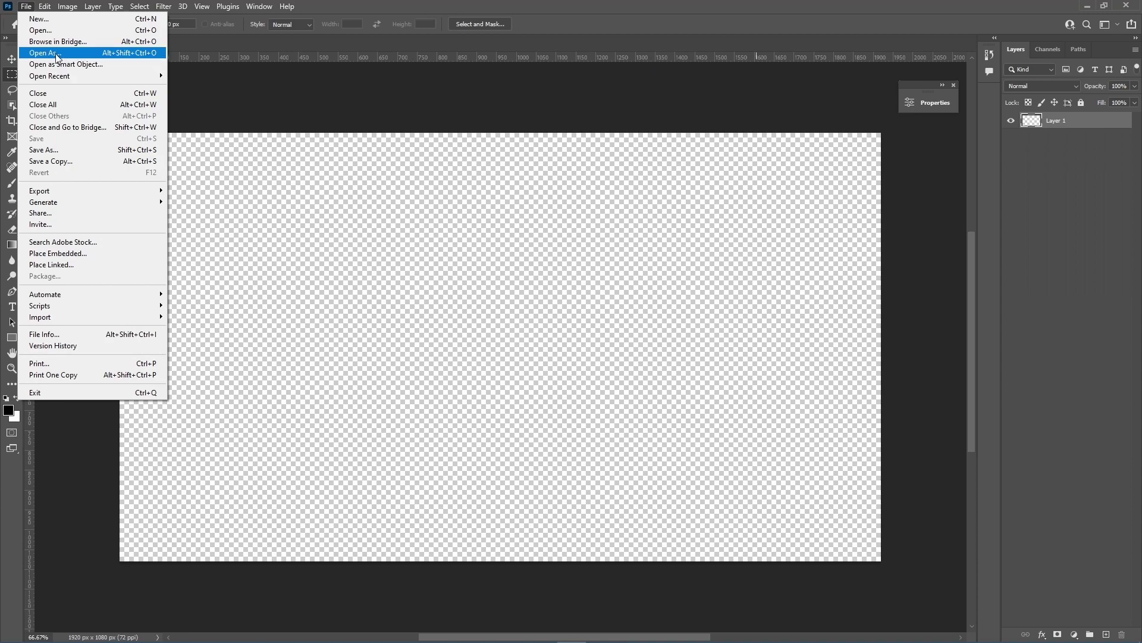
pyautogui.click(62, 52)
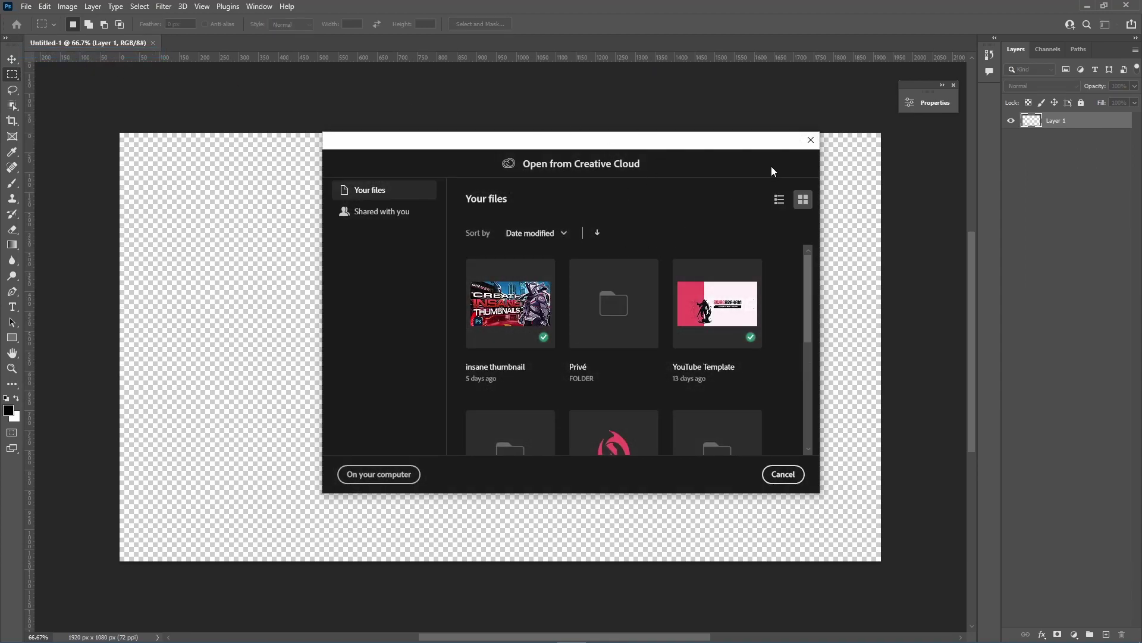
pyautogui.click(811, 140)
# Step: Open the insane thumbnail cloud document as a reference and return to the Untitled-1 document
pyautogui.click(26, 7)
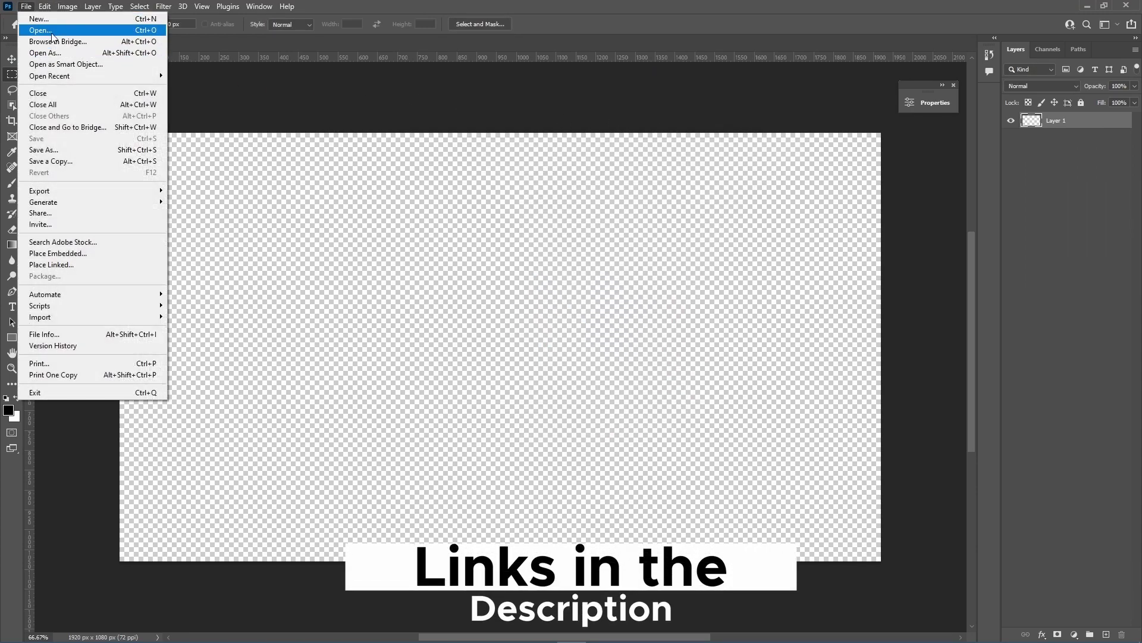
pyautogui.click(42, 32)
pyautogui.doubleClick(483, 306)
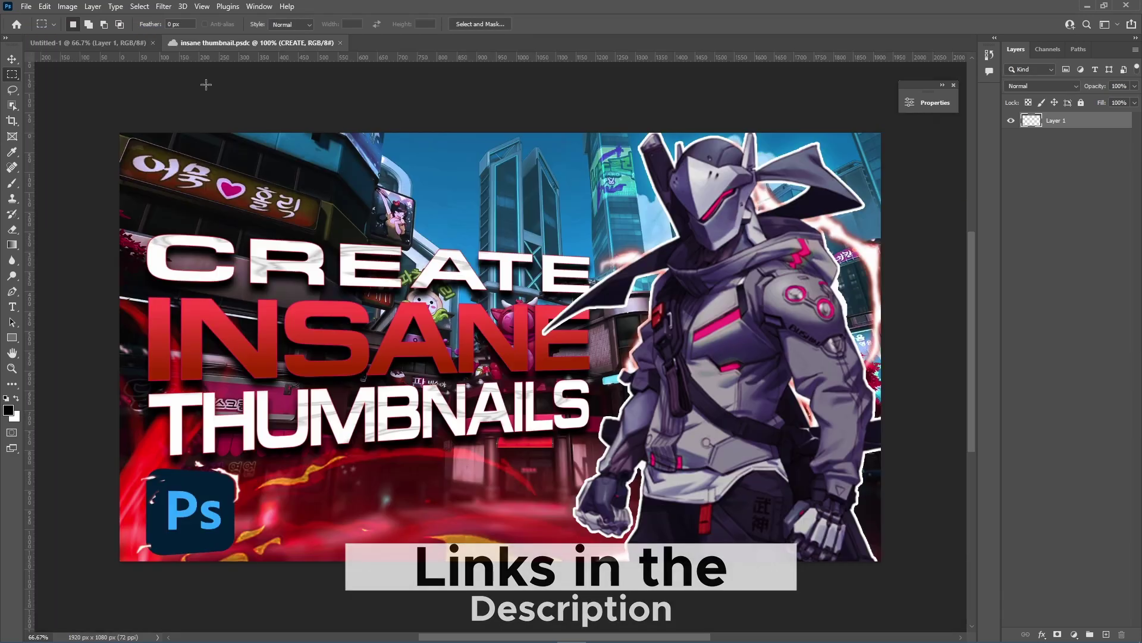
pyautogui.click(105, 45)
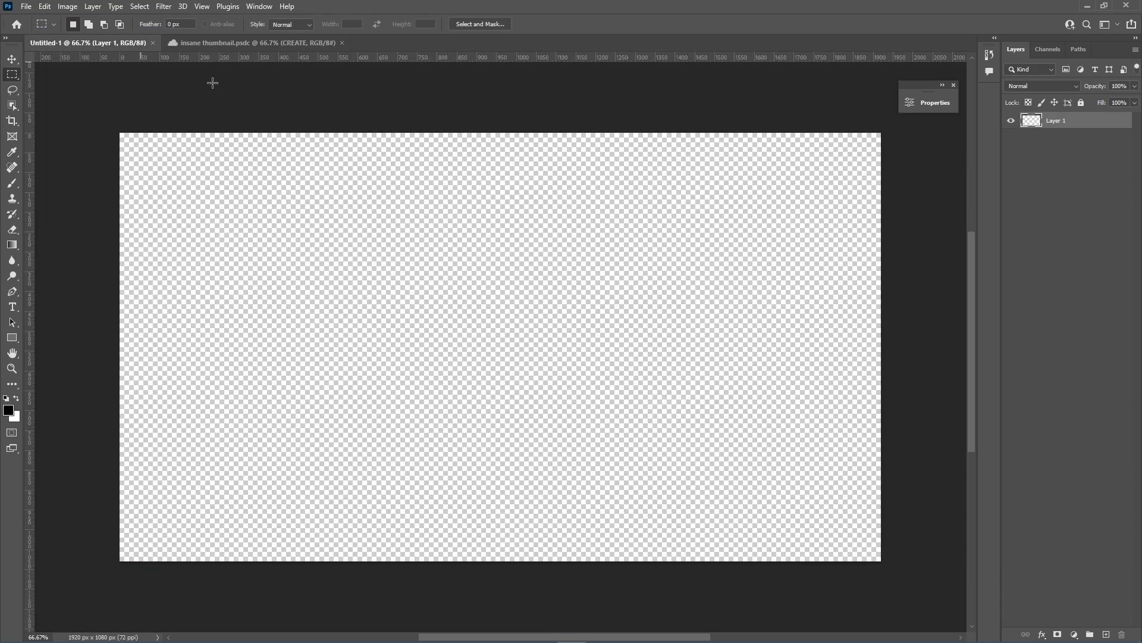
# Step: Place the two lightning PNGs, busan.jpeg, the Photoshop logo and the Genji portrait from the 04 Images folder into Untitled-1
pyautogui.hotkey('alt', 'Tab')
pyautogui.moveTo(1069, 209); pyautogui.dragTo(483, 370)
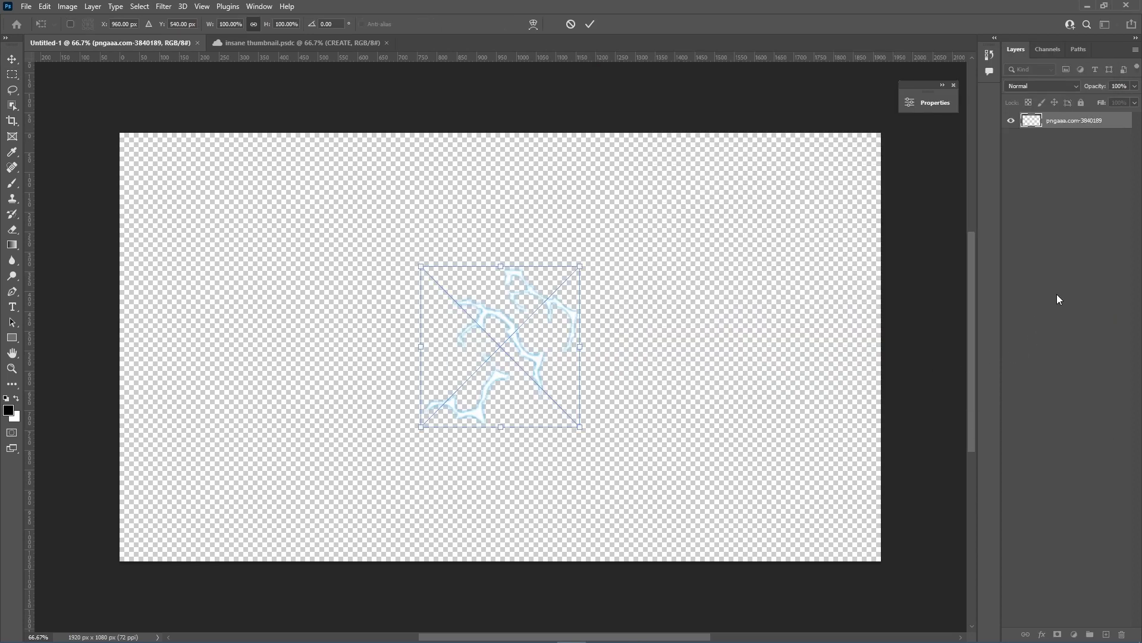
pyautogui.press('Return')
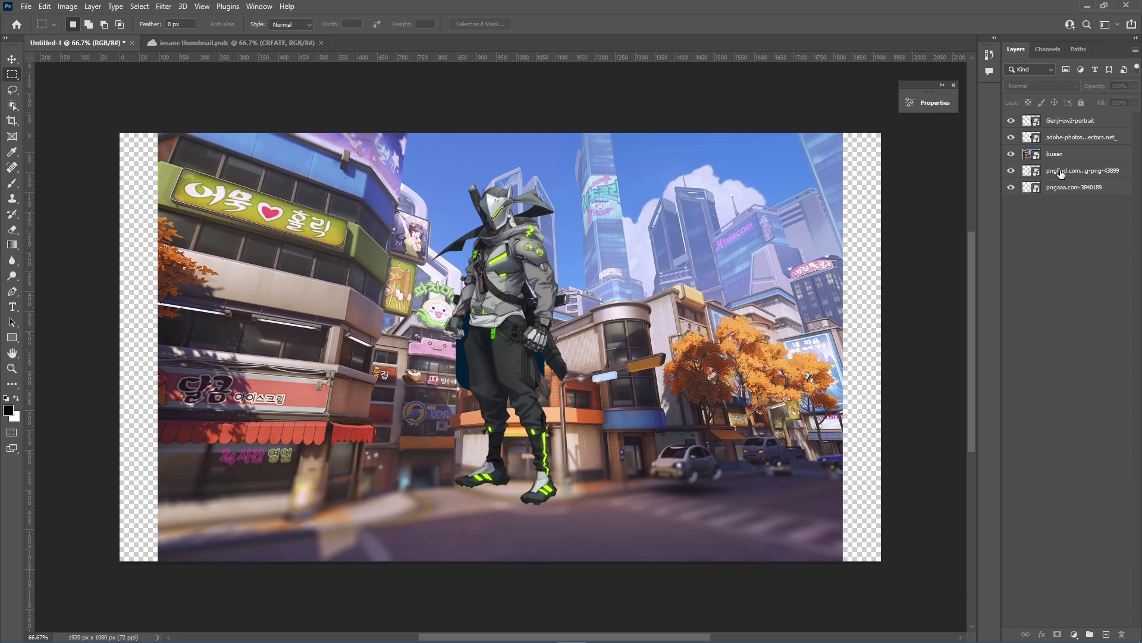
# Step: Put the Genji-ow2-portrait layer in its own group and name the group Subject
pyautogui.click(1062, 127)
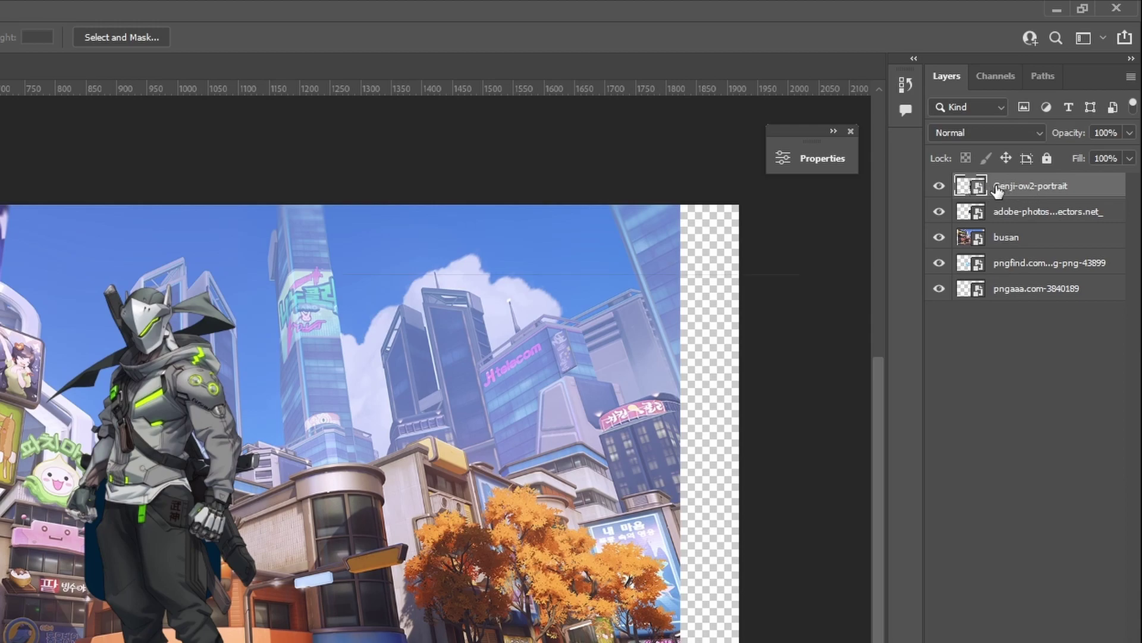
pyautogui.hotkey('ctrl', 'g')
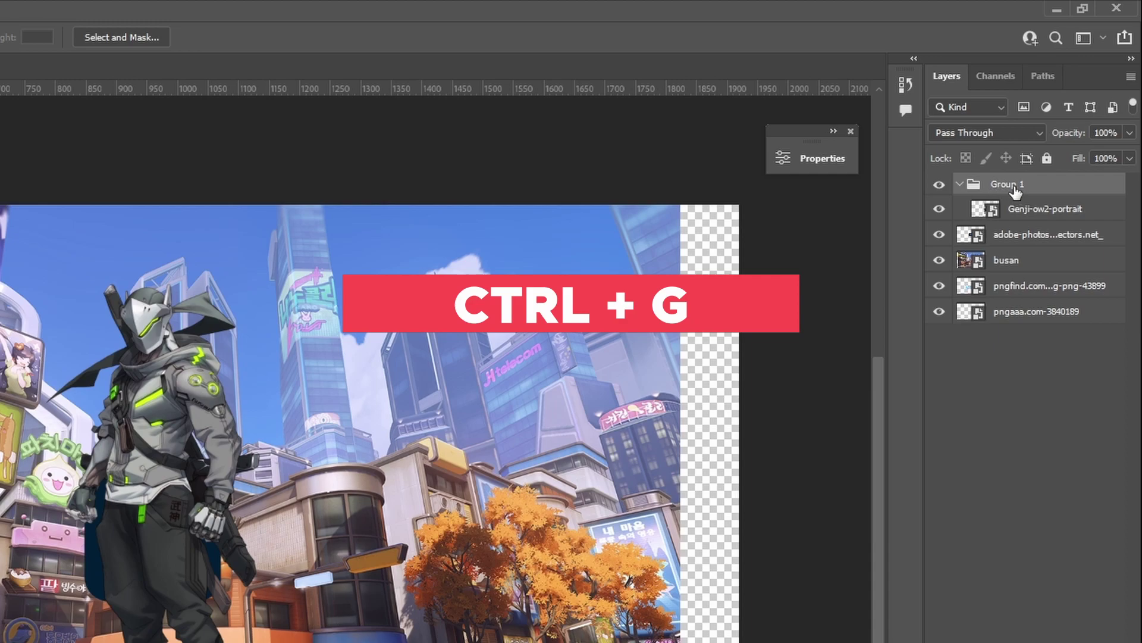
pyautogui.doubleClick(1017, 188)
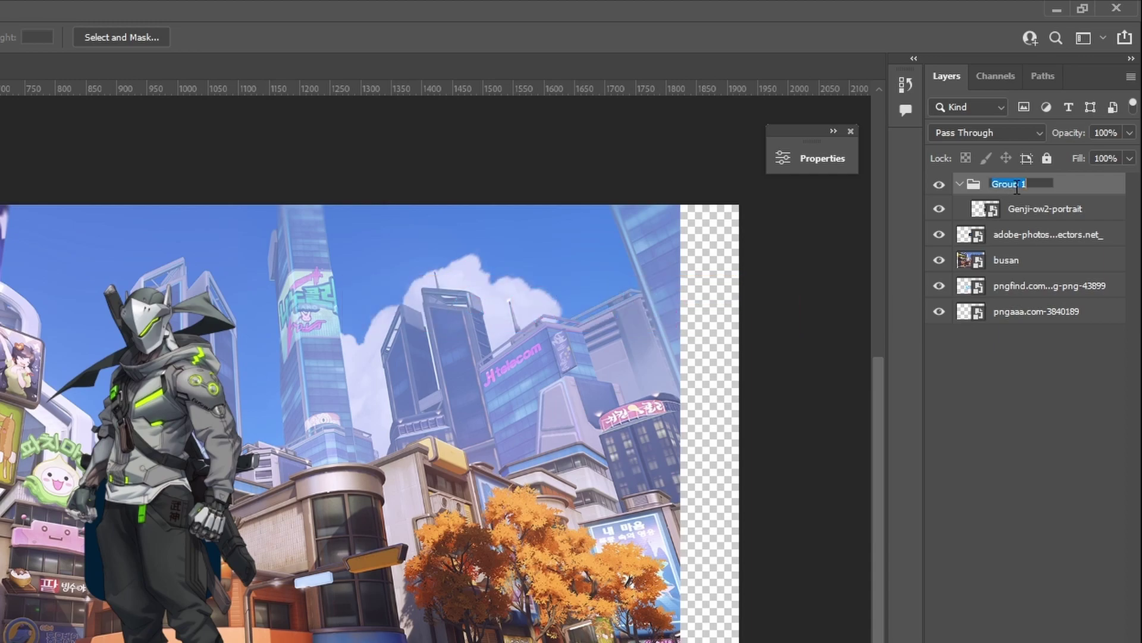
pyautogui.write('Subject')
pyautogui.press('Return')
# Step: Put the busan layer in its own group and name the group BG
pyautogui.click(1014, 241)
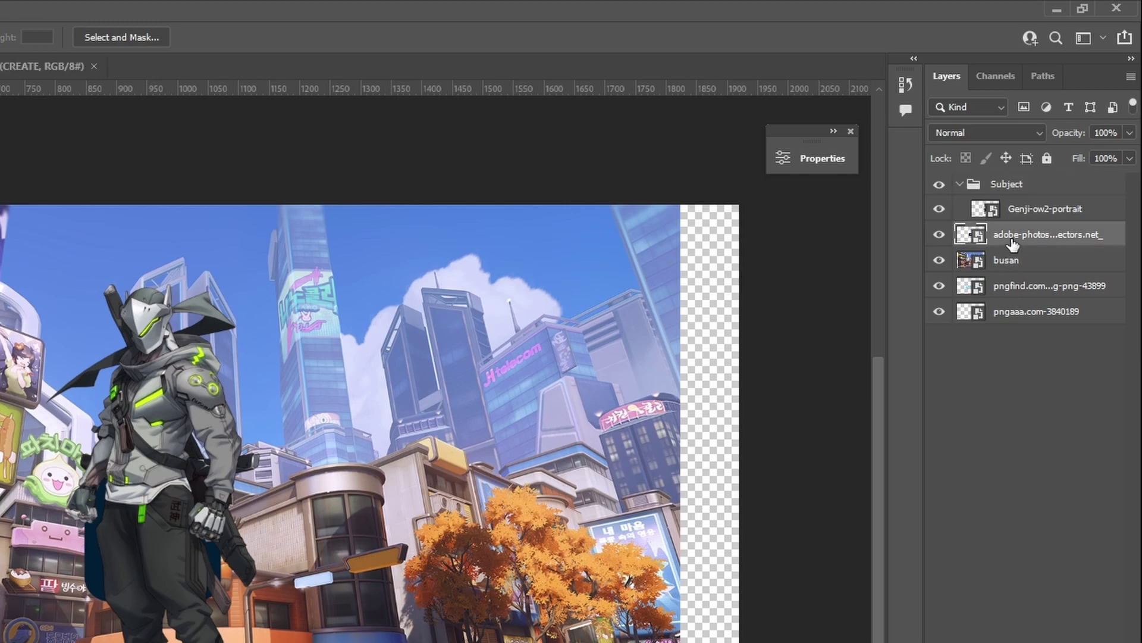
pyautogui.click(1005, 261)
pyautogui.hotkey('ctrl', 'g')
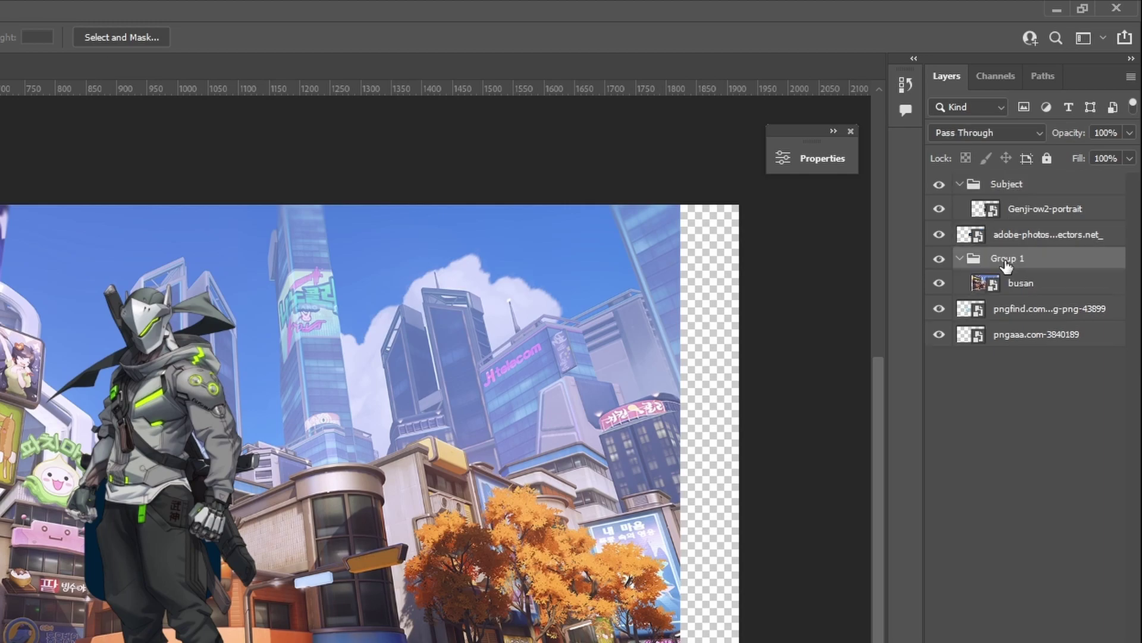
pyautogui.doubleClick(1005, 260)
pyautogui.write('BG')
# Step: Group the two lightning layers, pngfind and pngaaa, and name the group effects
pyautogui.click(1038, 311)
pyautogui.keyDown('shift'); pyautogui.click(1040, 337); pyautogui.keyUp('shift')
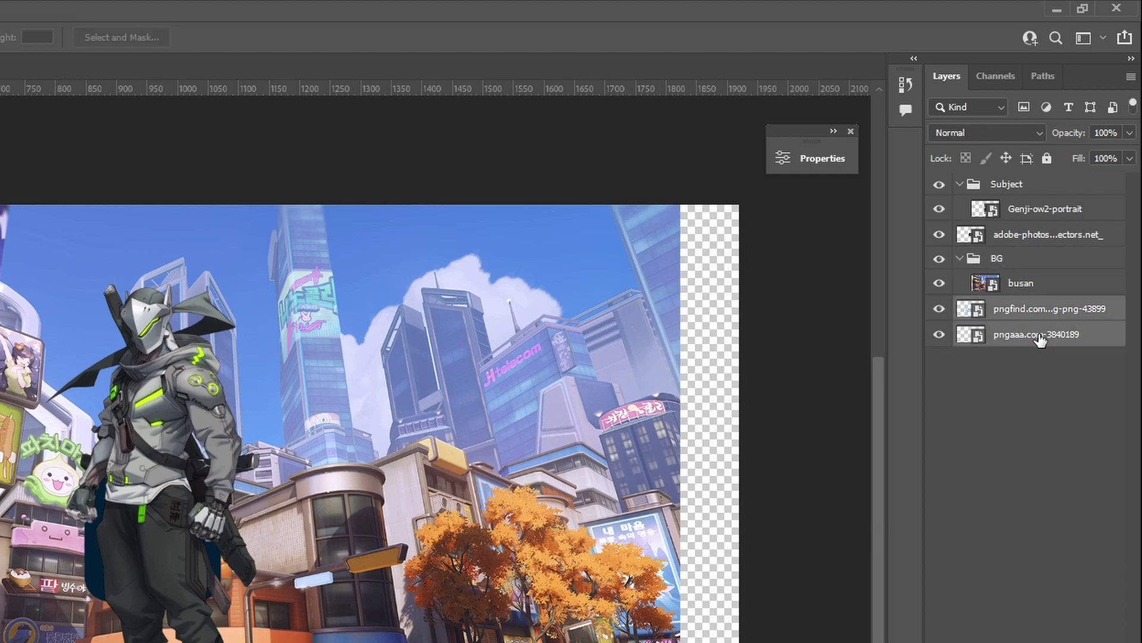
pyautogui.hotkey('ctrl', 'g')
pyautogui.doubleClick(1012, 308)
pyautogui.write('e')
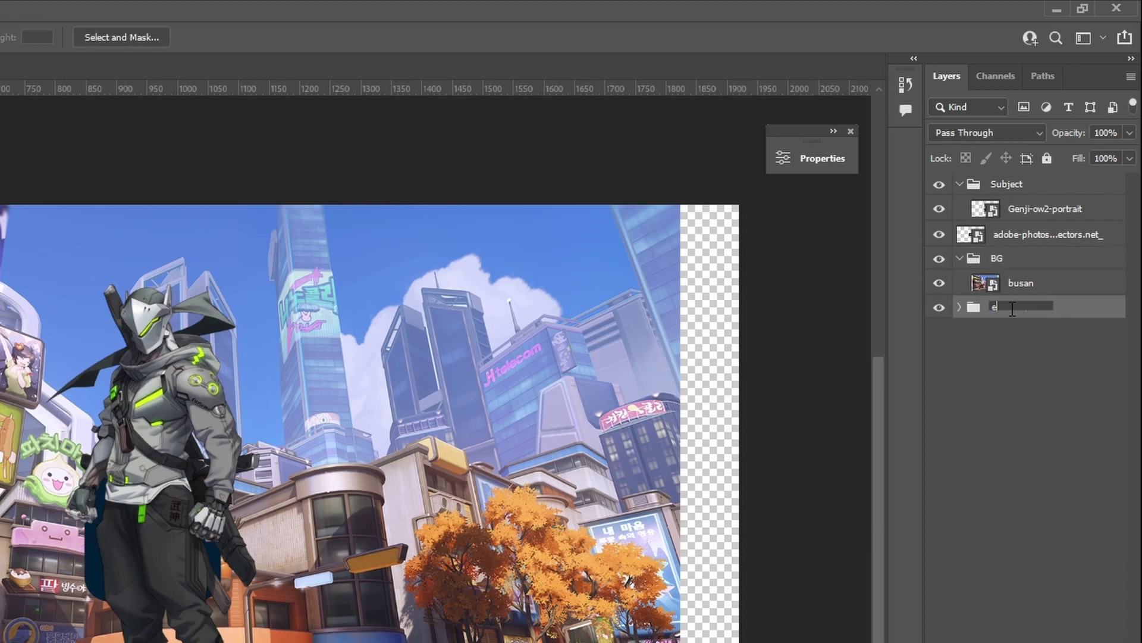
pyautogui.write('ffect')
pyautogui.press('Return')
# Step: Colour-label the effects group blue and the Subject group red
pyautogui.rightClick(1013, 309)
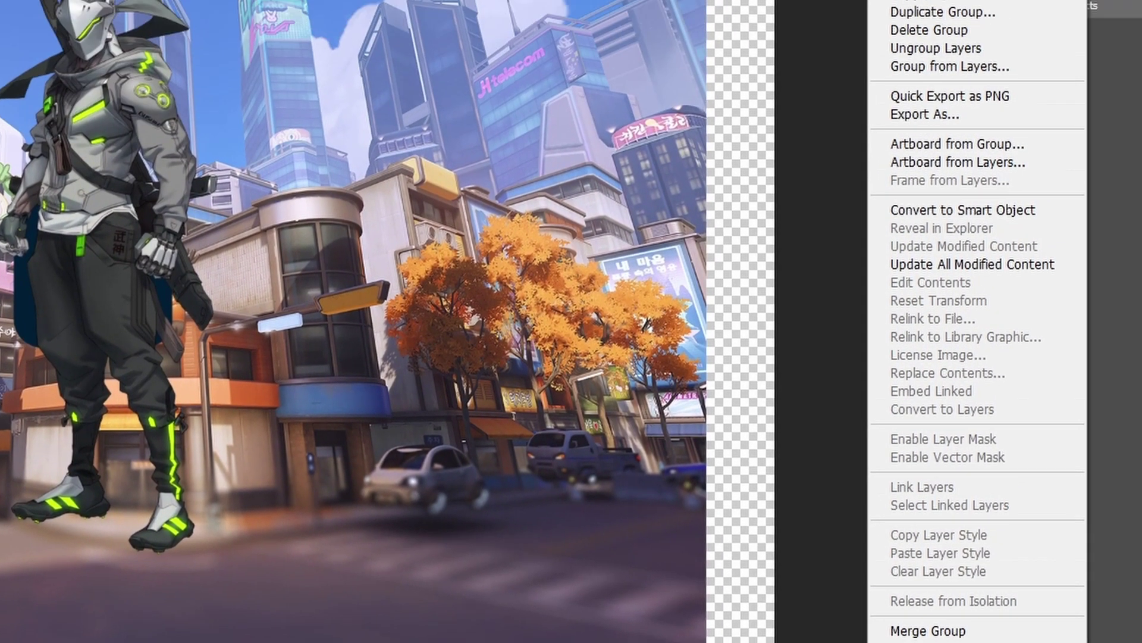
pyautogui.click(1020, 495)
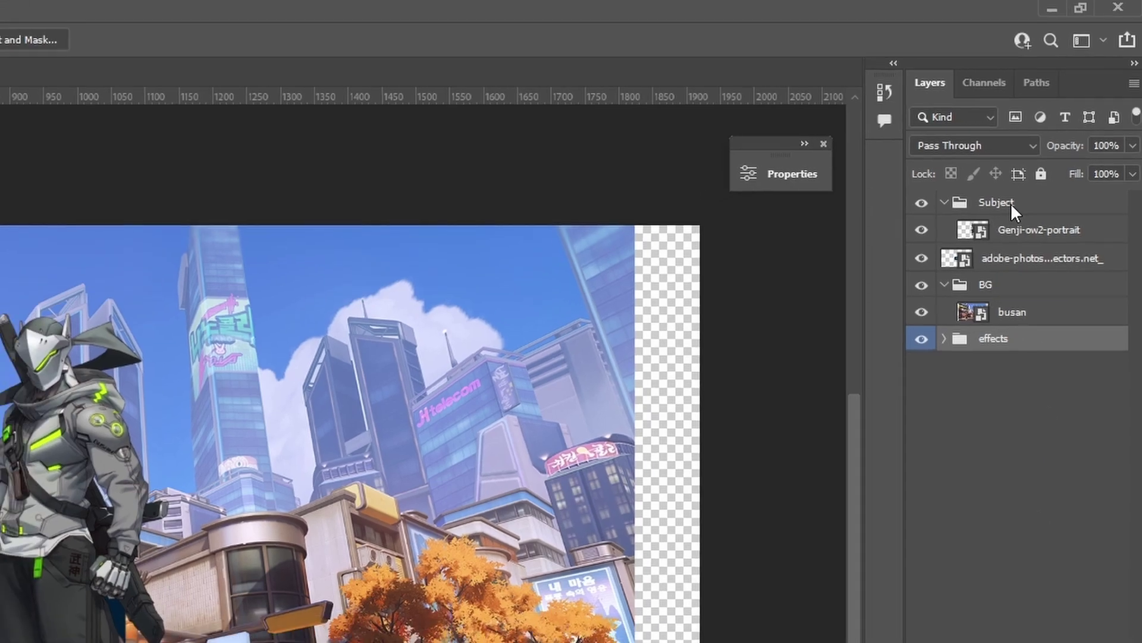
pyautogui.rightClick(1012, 202)
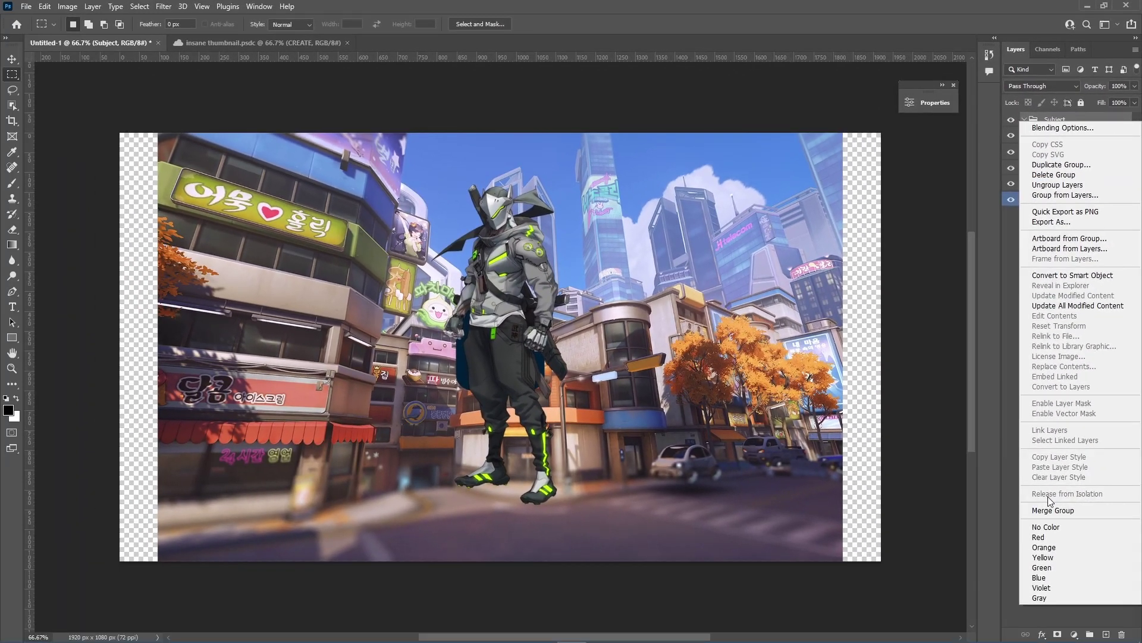
pyautogui.click(1049, 528)
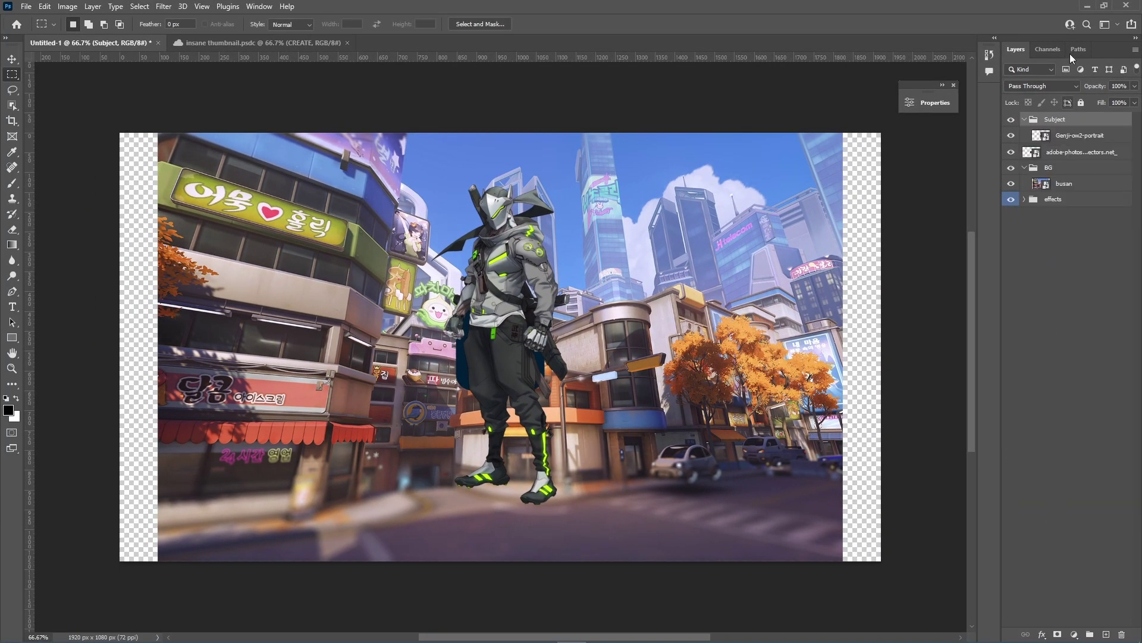
pyautogui.rightClick(1065, 119)
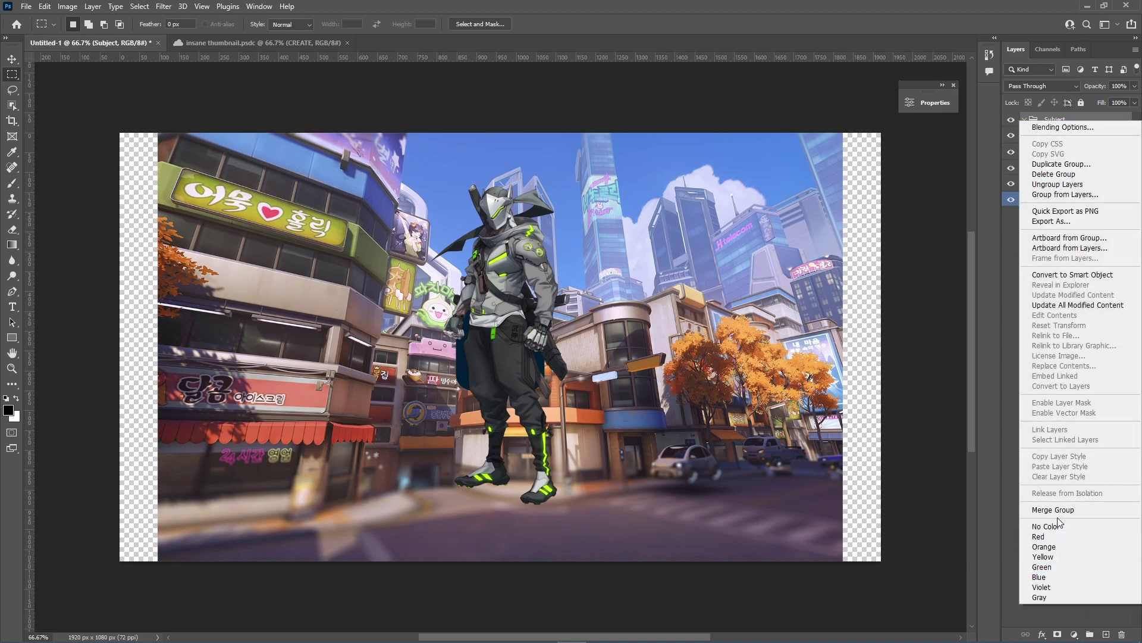
pyautogui.click(1056, 538)
pyautogui.click(1074, 224)
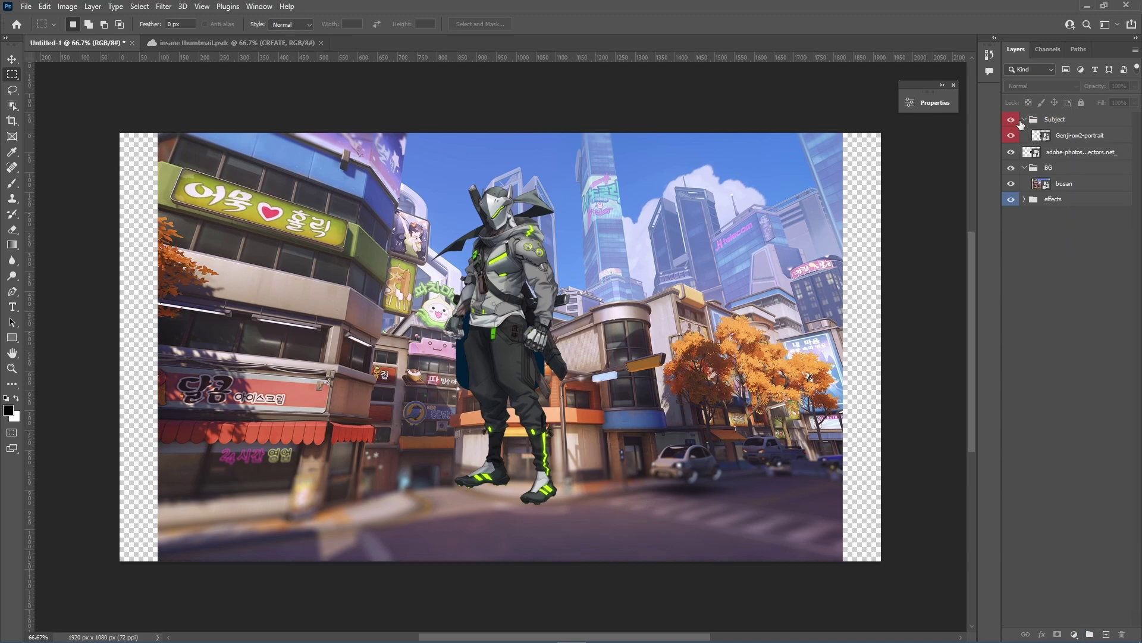
# Step: Expand the effects group and hide the Subject group, the Photoshop logo layer and the effects group
pyautogui.click(1024, 200)
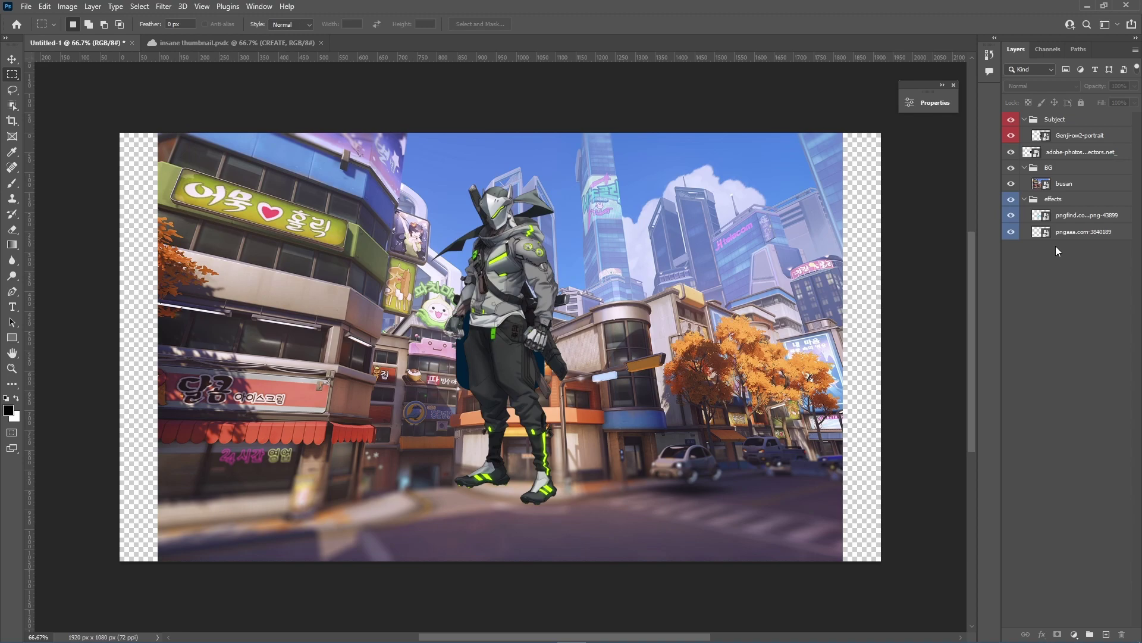
pyautogui.click(1080, 184)
pyautogui.click(1011, 119)
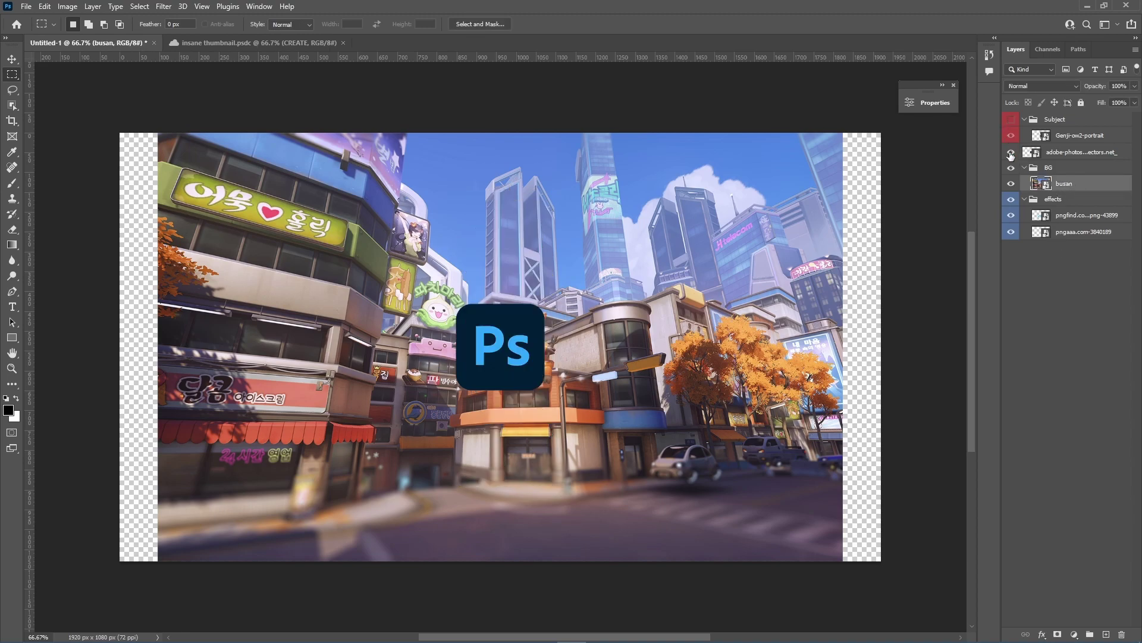
pyautogui.click(1011, 153)
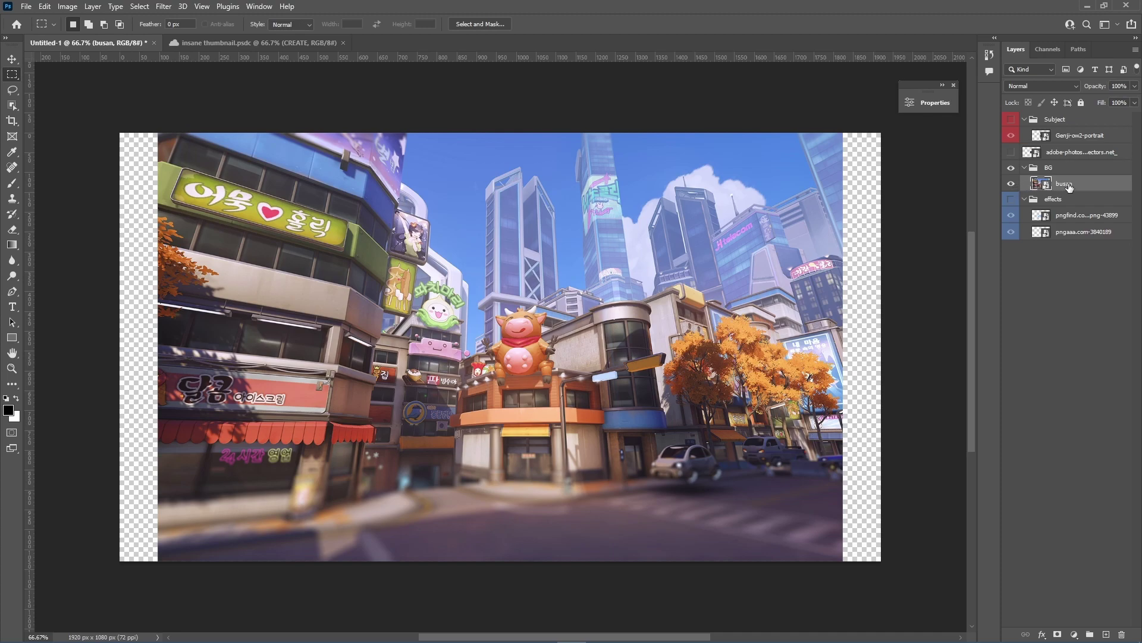
# Step: Add a black-to-white Gradient Map adjustment layer above the busan layer and set its blend mode to Overlay
pyautogui.click(1074, 634)
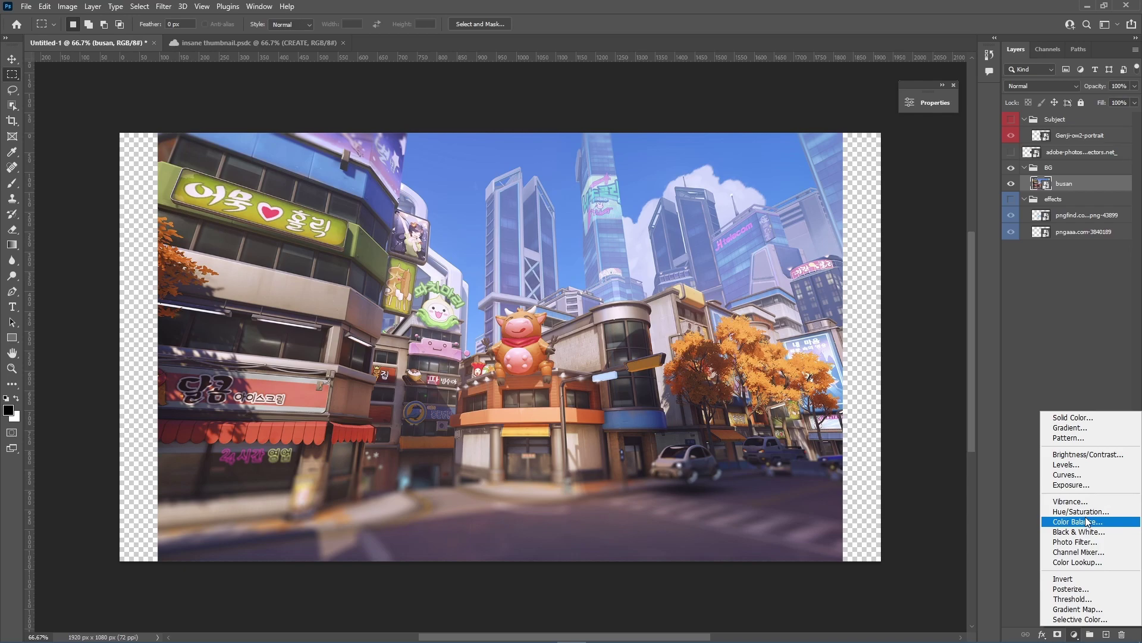
pyautogui.click(1077, 609)
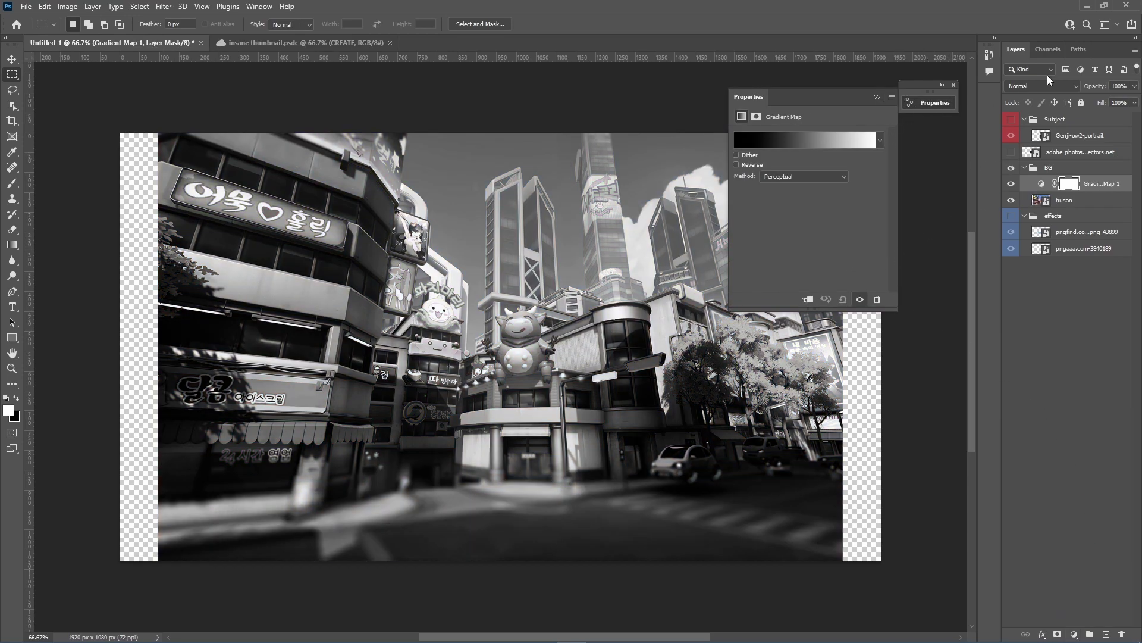
pyautogui.click(1063, 87)
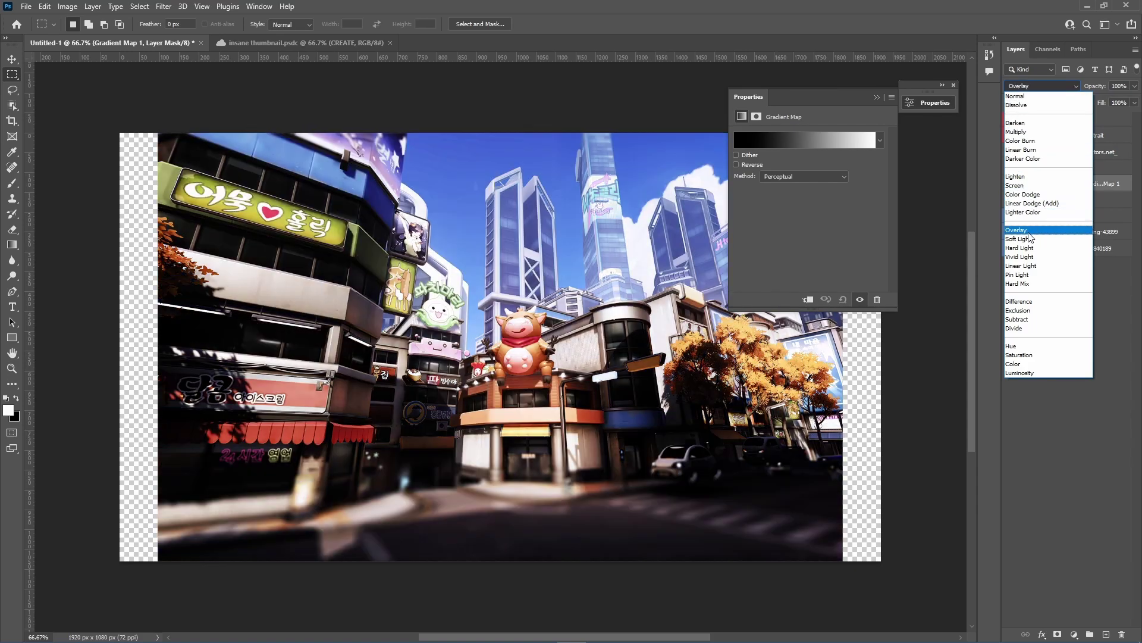
pyautogui.click(1029, 232)
# Step: Lower the Gradient Map layer's opacity to 30% and clip it to the busan layer
pyautogui.click(1135, 87)
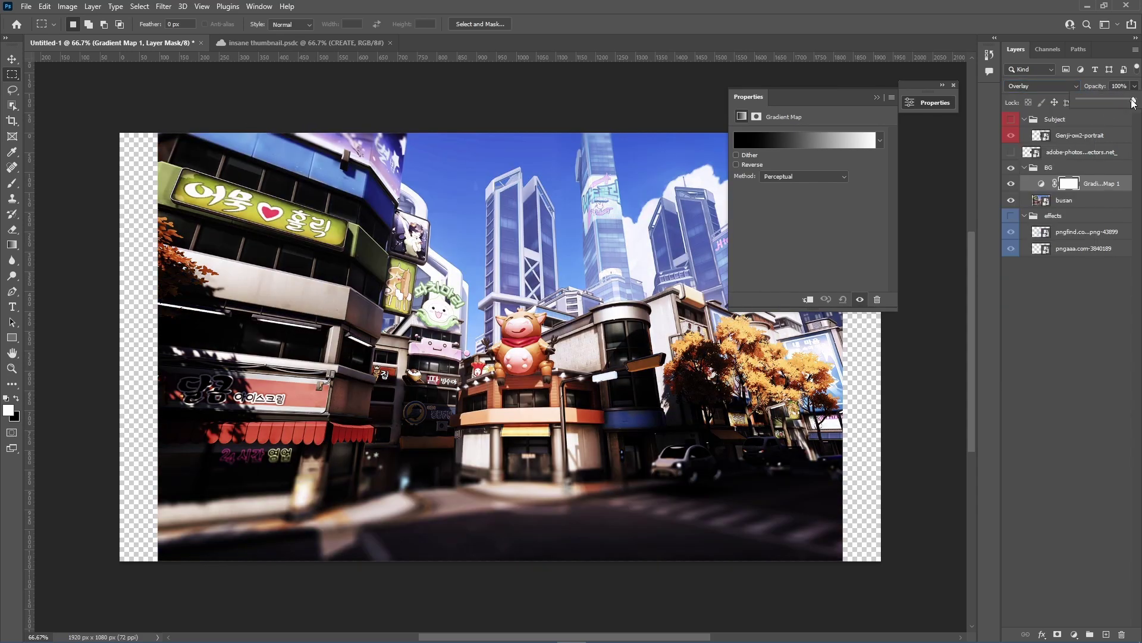
pyautogui.moveTo(1088, 103); pyautogui.dragTo(1092, 103)
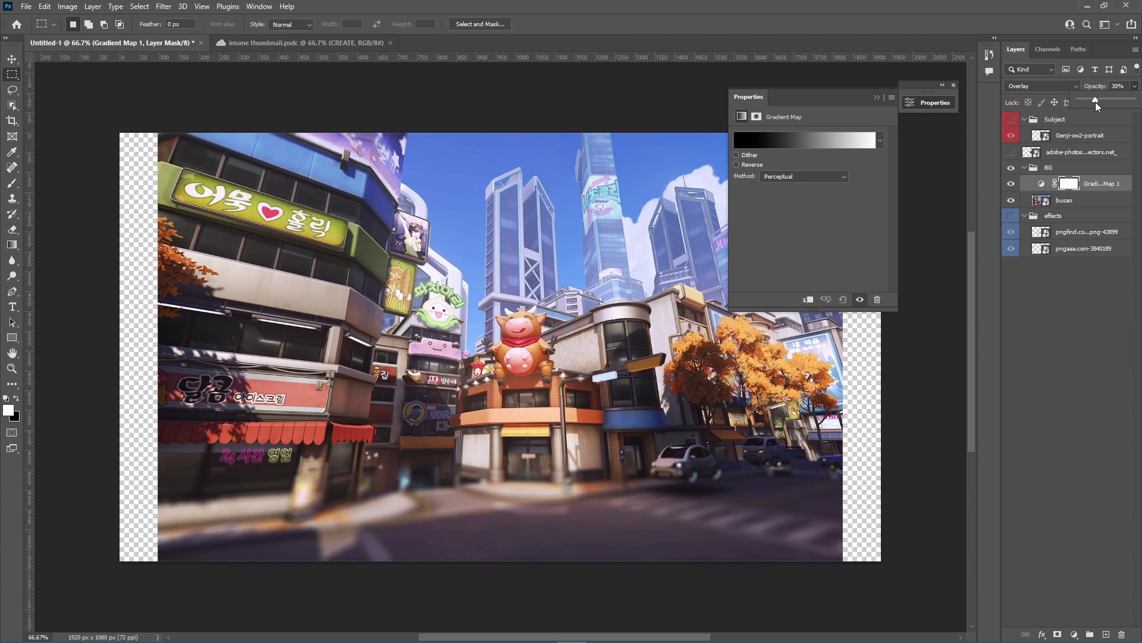
pyautogui.click(1088, 312)
pyautogui.keyDown('alt'); pyautogui.click(1059, 192); pyautogui.keyUp('alt')
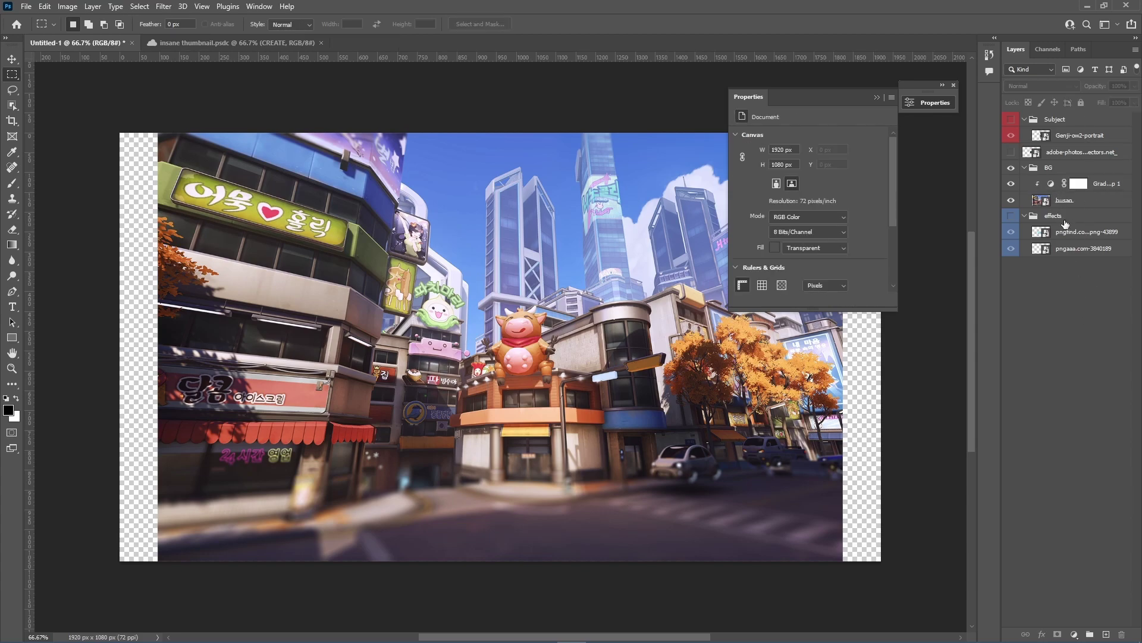
pyautogui.click(878, 97)
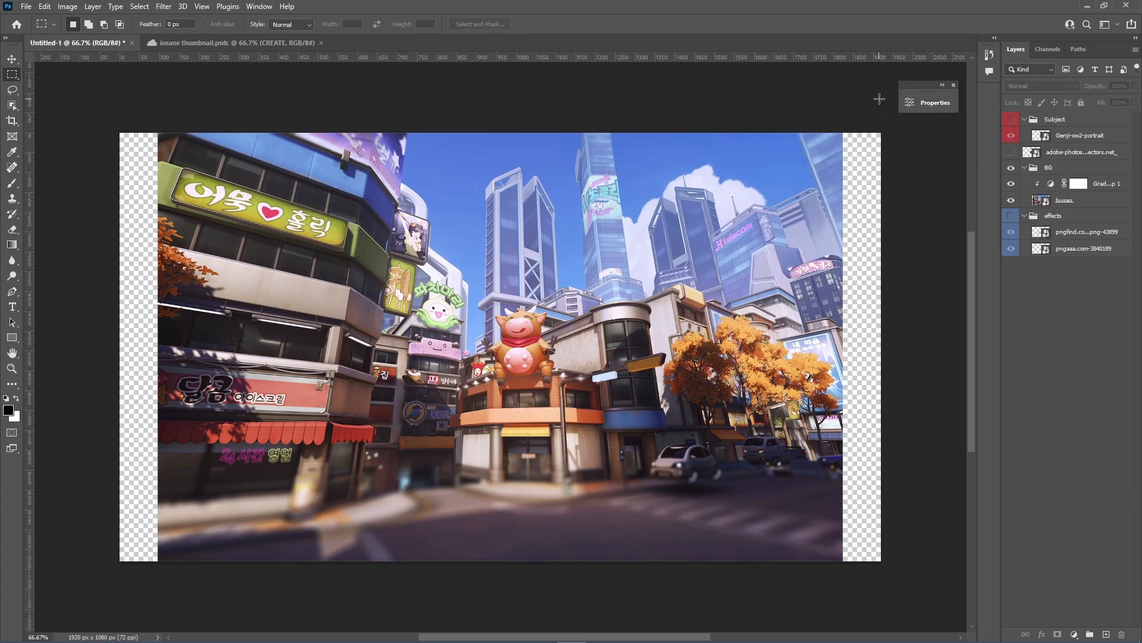
# Step: Add a Brightness/Contrast adjustment layer directly above the busan layer with brightness -39 and contrast 37
pyautogui.click(1062, 206)
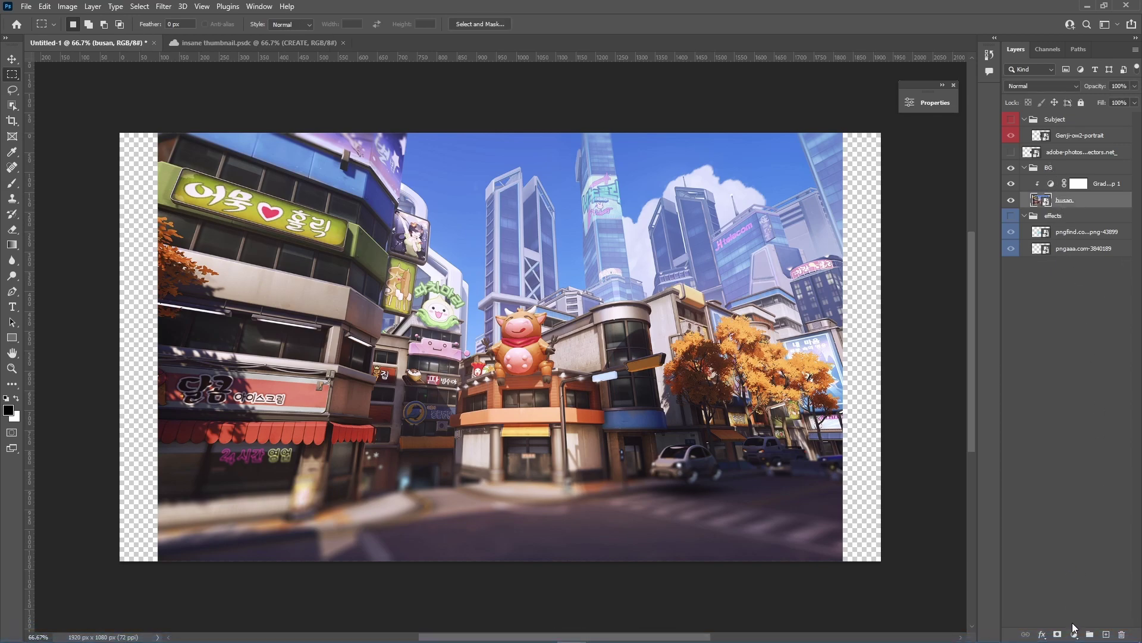
pyautogui.click(1075, 633)
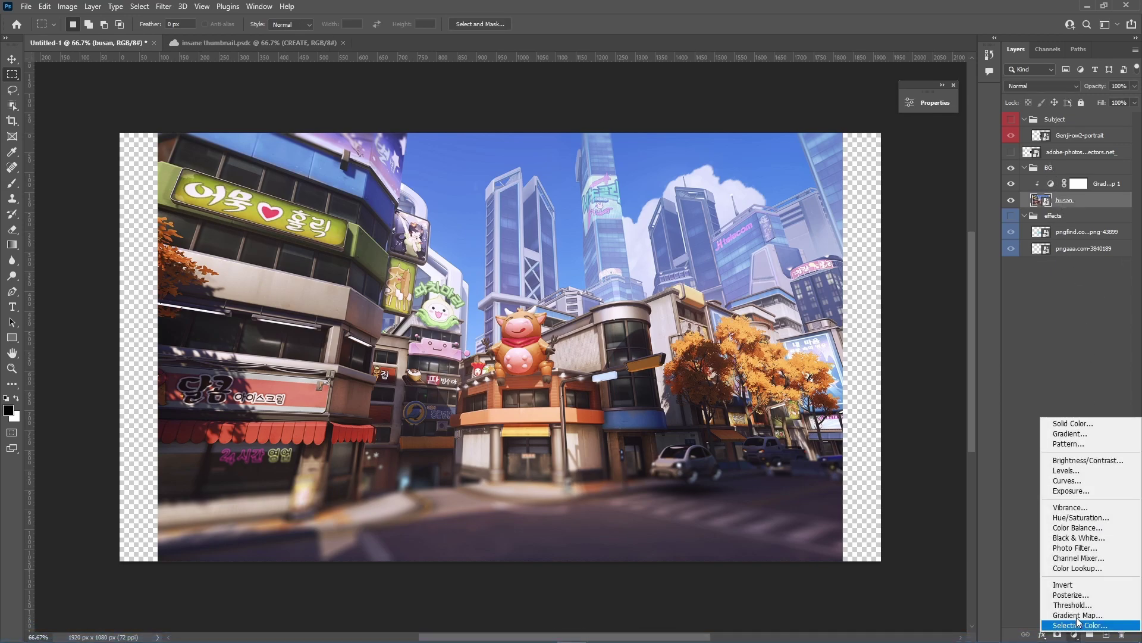
pyautogui.click(1089, 461)
pyautogui.moveTo(809, 165); pyautogui.dragTo(855, 194)
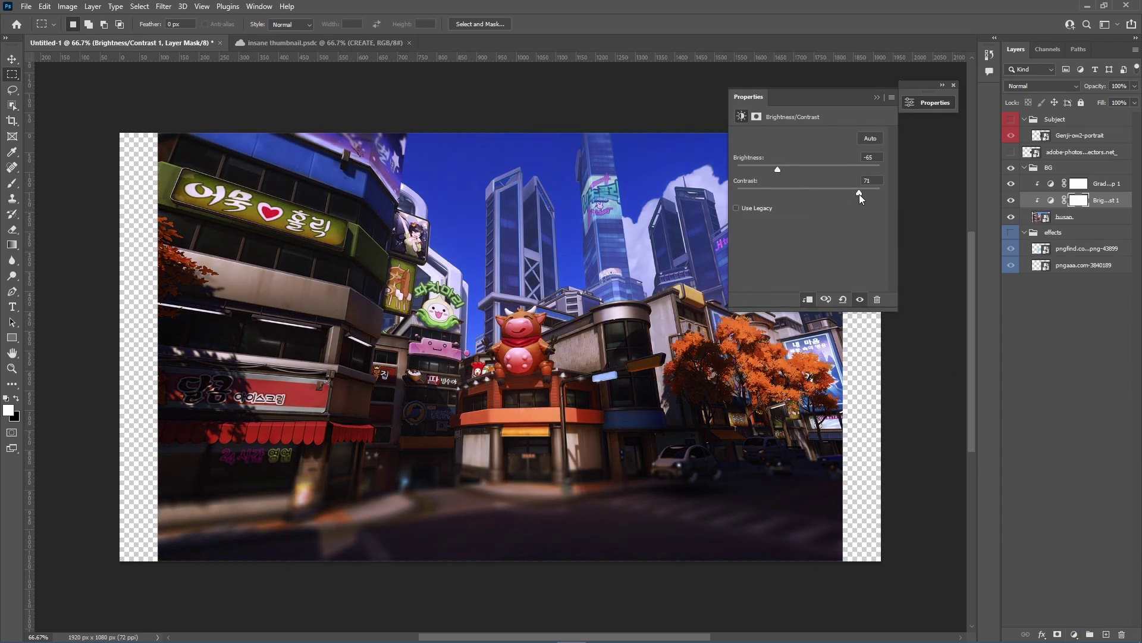
pyautogui.moveTo(773, 167); pyautogui.dragTo(790, 169)
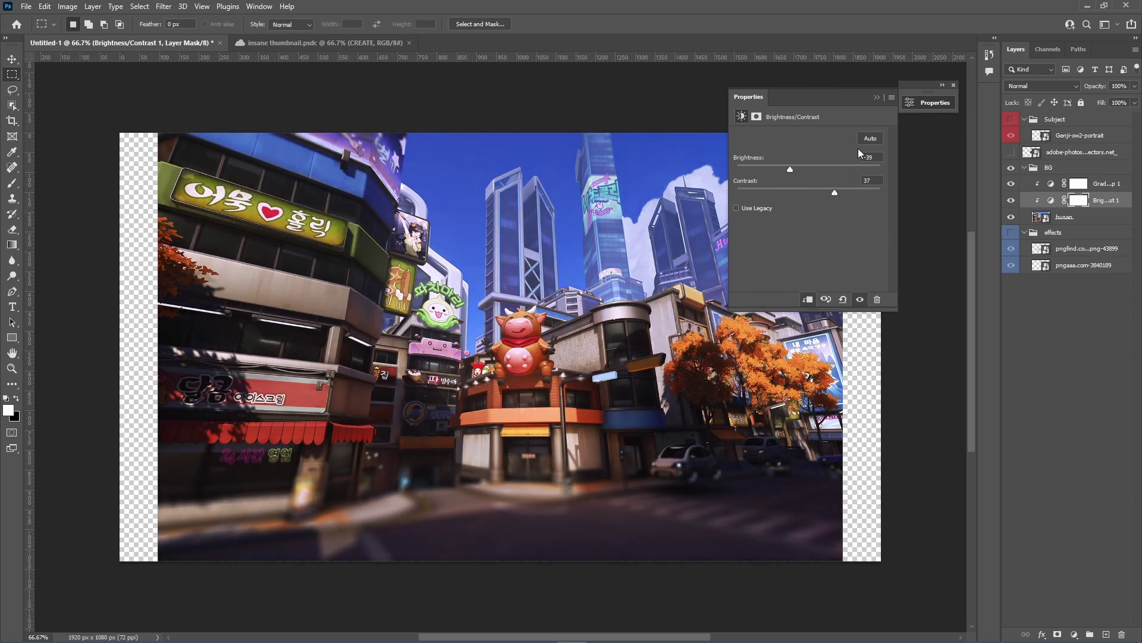
pyautogui.click(875, 99)
pyautogui.click(1072, 299)
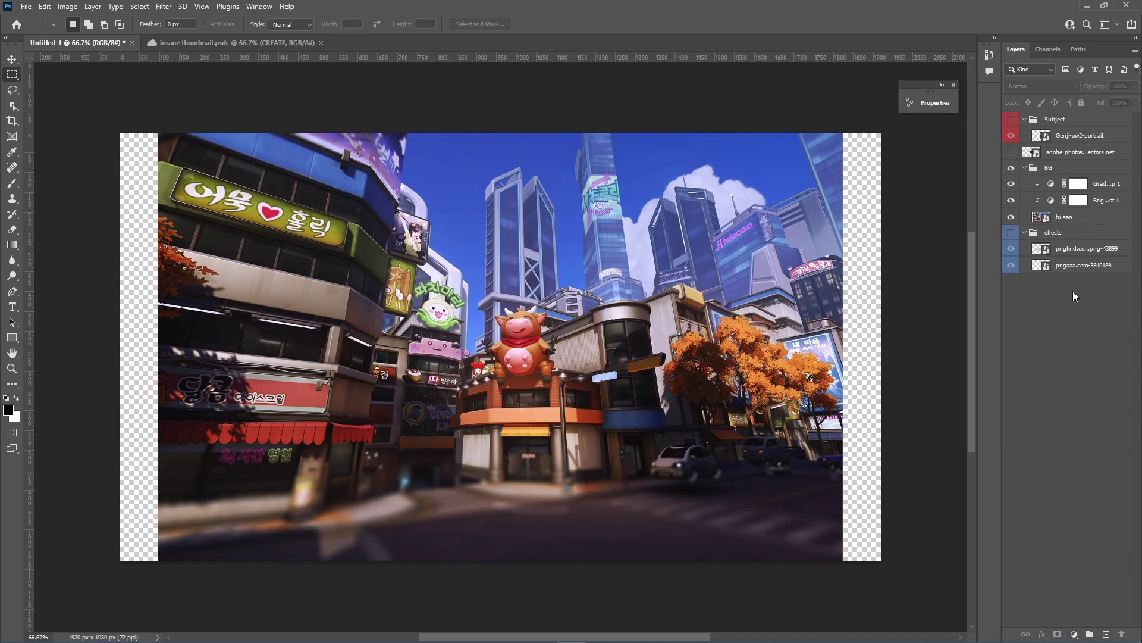
# Step: Add a second Gradient Map adjustment layer directly above busan using the Gray_12 preset from the Grays gradients
pyautogui.click(1084, 222)
pyautogui.click(1074, 634)
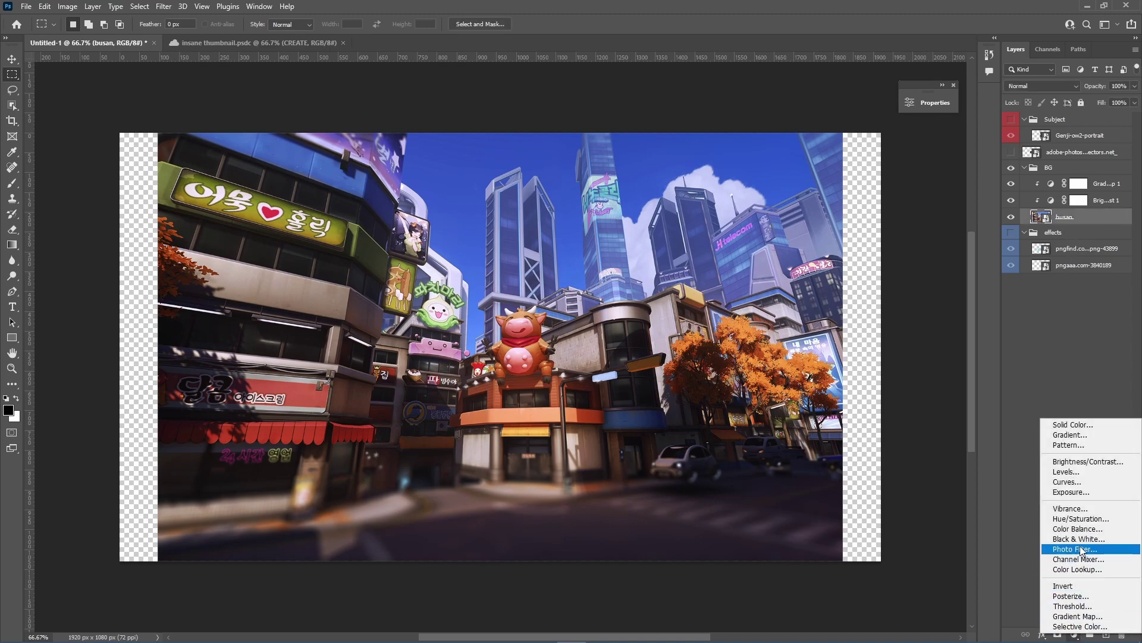
pyautogui.click(1076, 617)
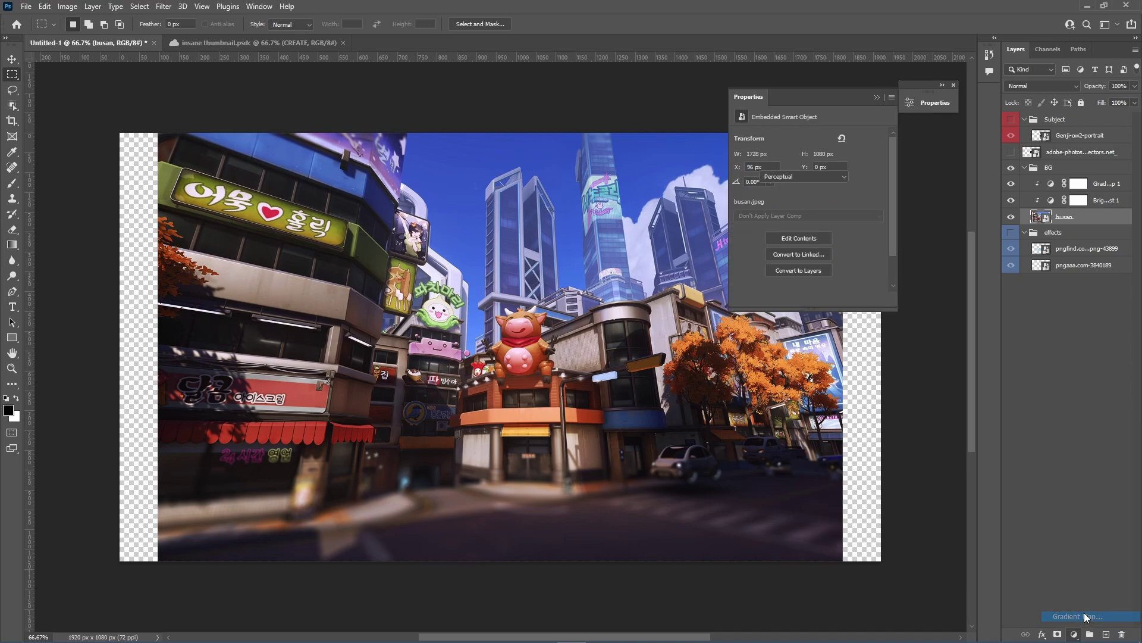
pyautogui.click(765, 139)
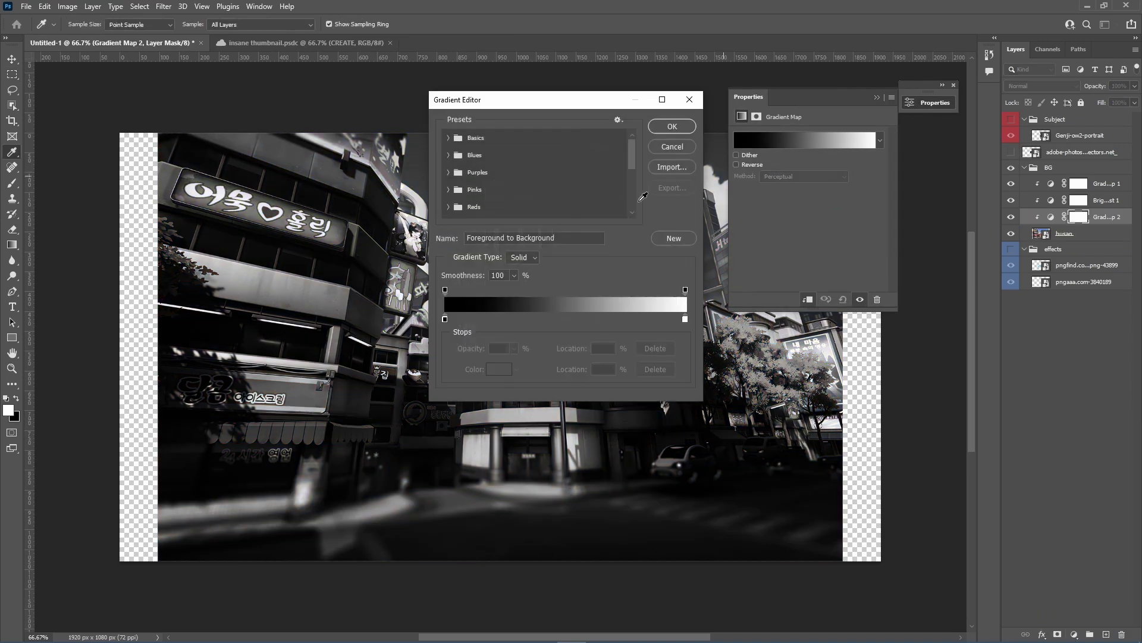
pyautogui.click(449, 172)
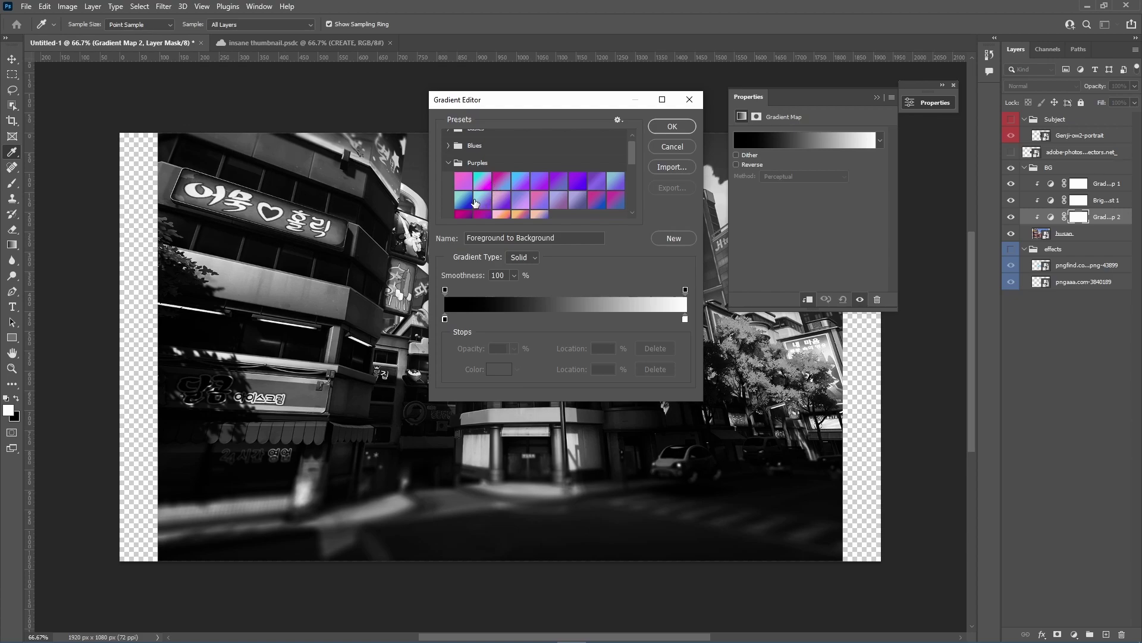
pyautogui.scroll(-5, 476, 206)
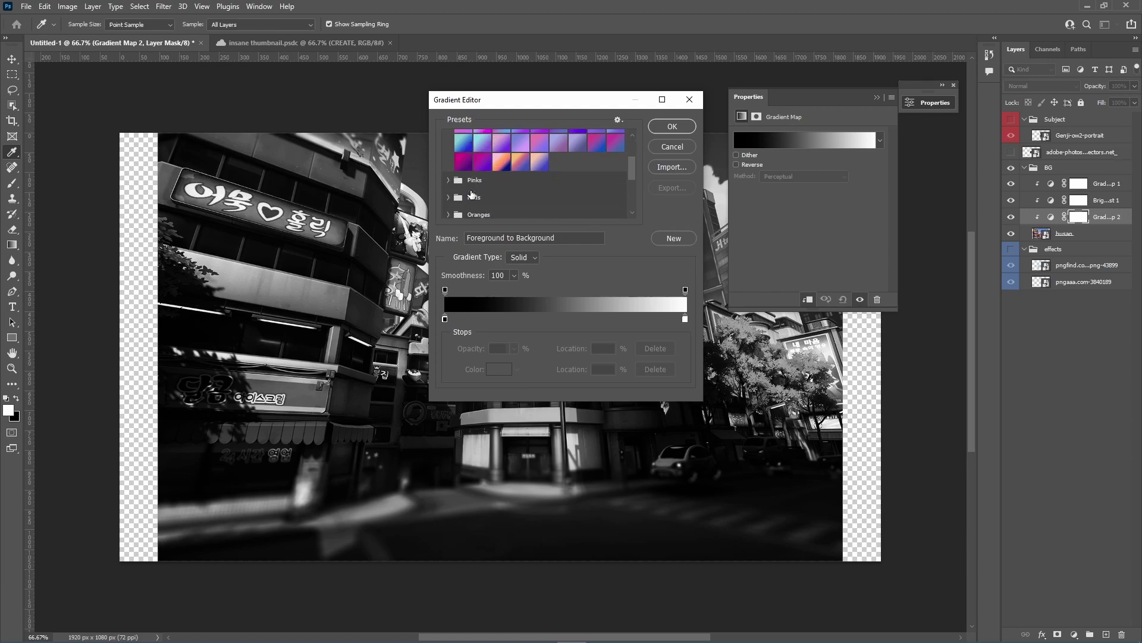
pyautogui.click(449, 193)
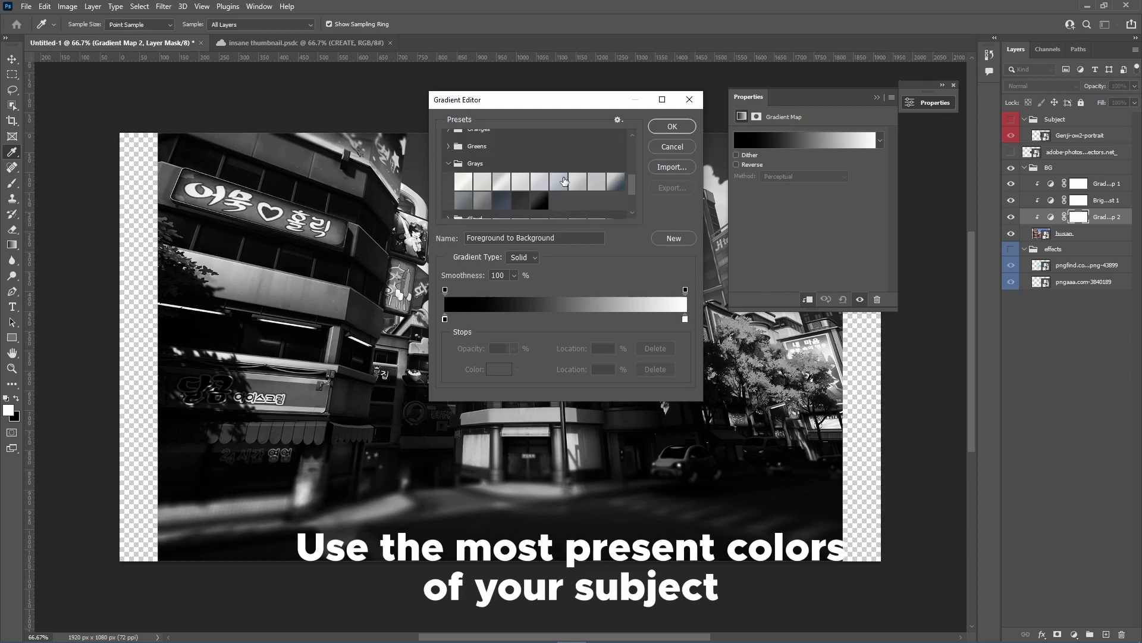
pyautogui.click(495, 205)
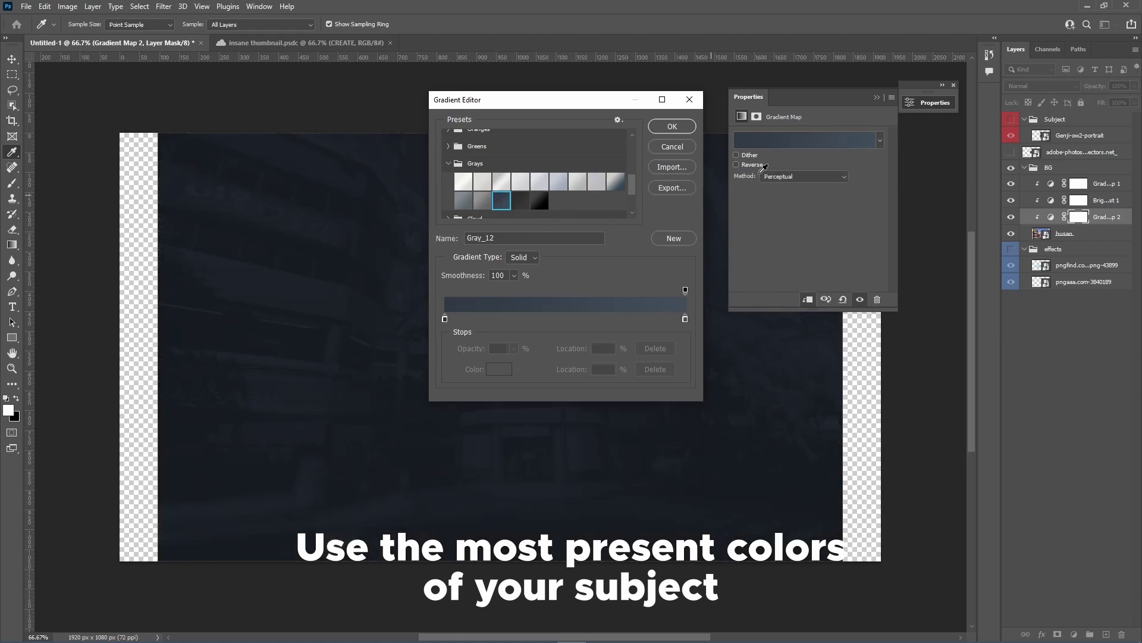
pyautogui.click(673, 126)
pyautogui.click(1017, 87)
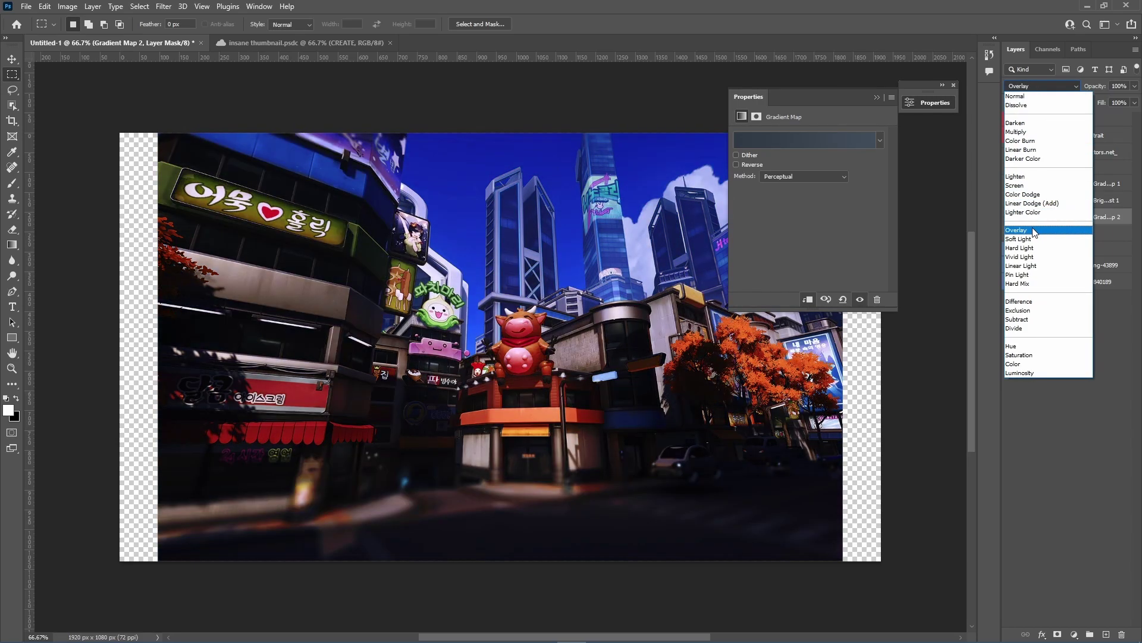
pyautogui.click(793, 134)
pyautogui.click(778, 141)
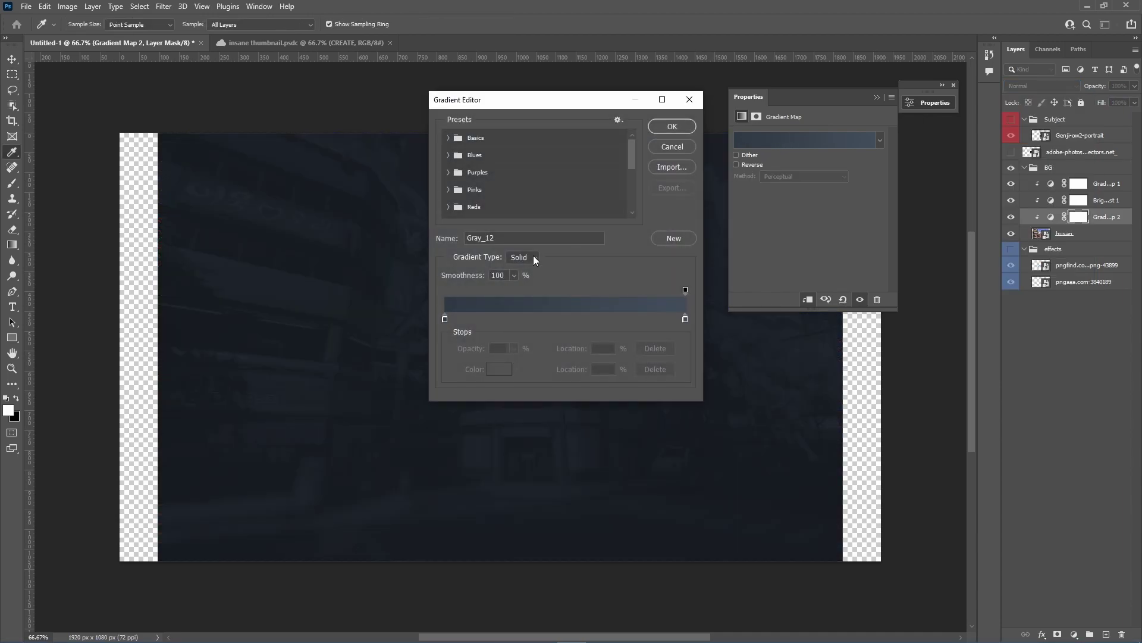
pyautogui.click(527, 257)
pyautogui.click(531, 266)
pyautogui.click(672, 127)
pyautogui.click(827, 177)
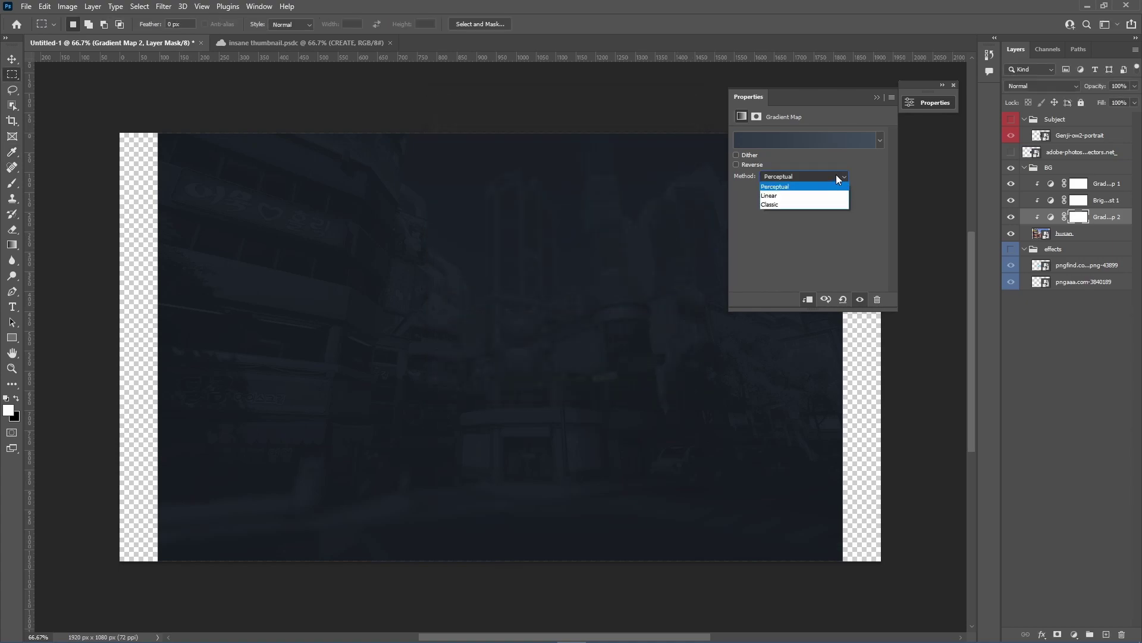
pyautogui.click(859, 194)
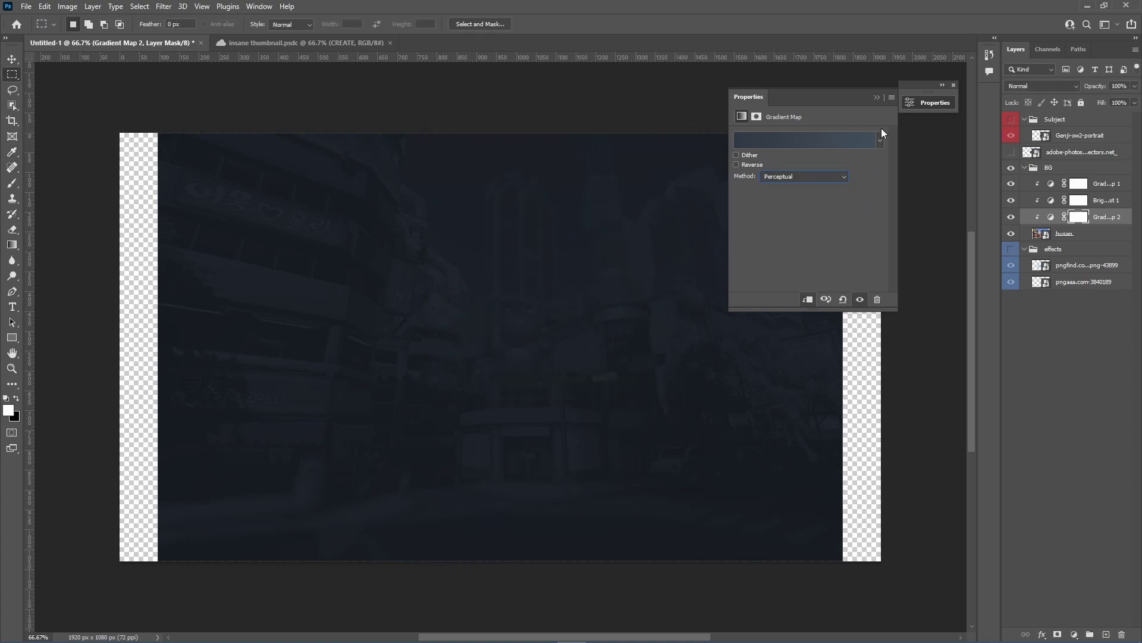
# Step: Lower the Gray_12 Gradient Map layer's opacity to 54% and set its blend mode to Overlay
pyautogui.click(875, 97)
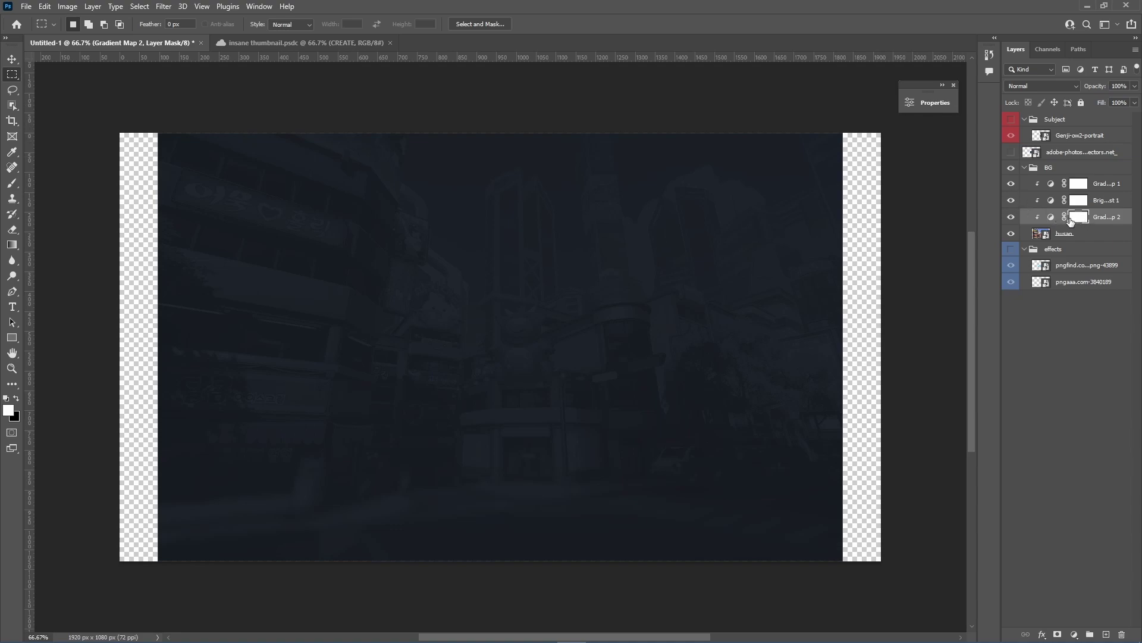
pyautogui.click(1135, 87)
pyautogui.moveTo(1105, 100); pyautogui.dragTo(1108, 100)
pyautogui.click(1073, 85)
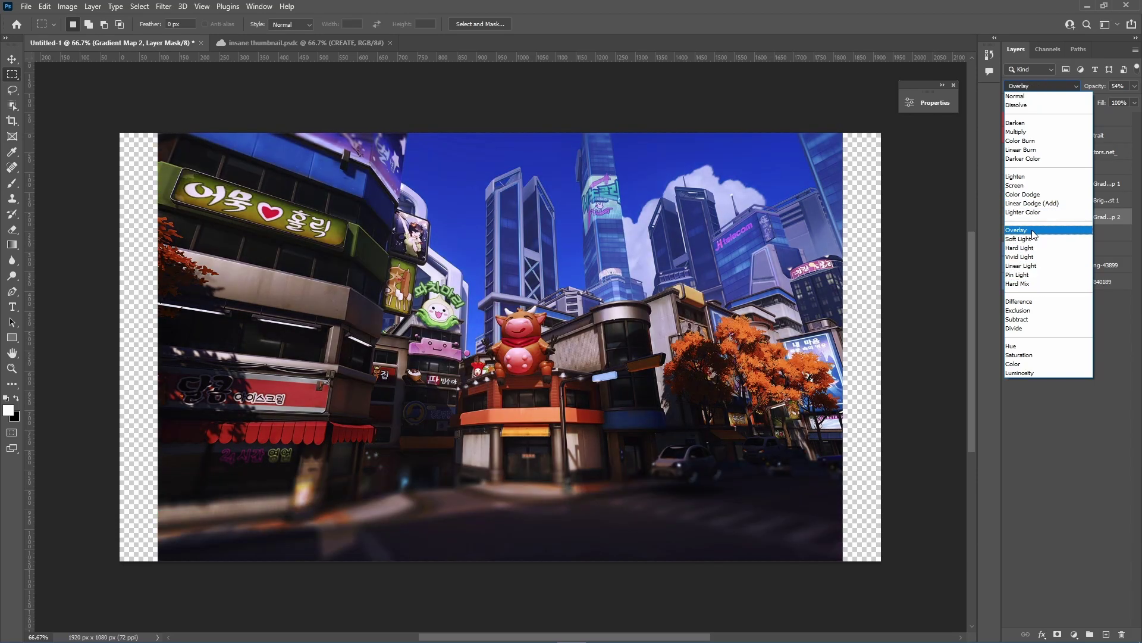
pyautogui.click(1037, 230)
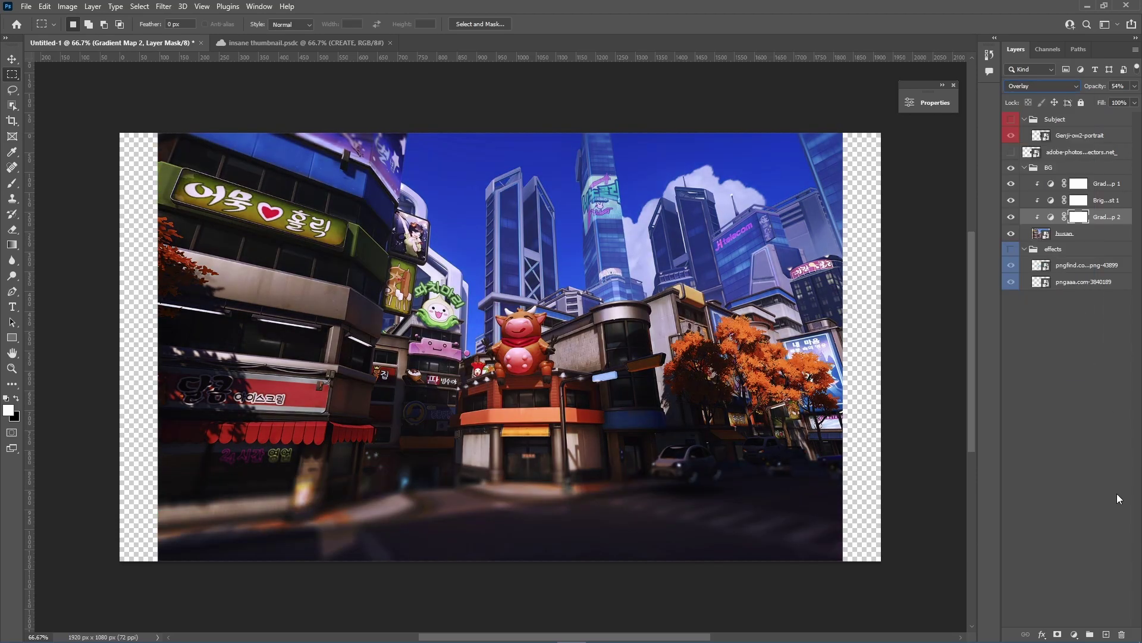
# Step: Add a Hue/Saturation adjustment layer directly above busan and raise the Blues saturation to +40 by sampling the sky in the image
pyautogui.click(1047, 233)
pyautogui.click(1076, 633)
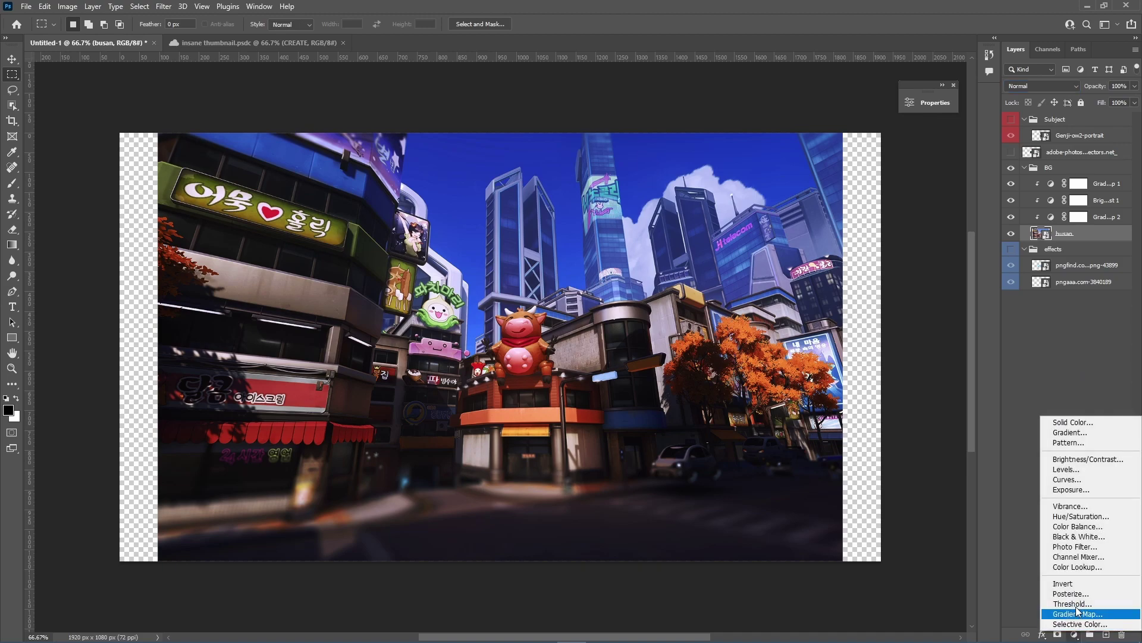
pyautogui.click(1098, 517)
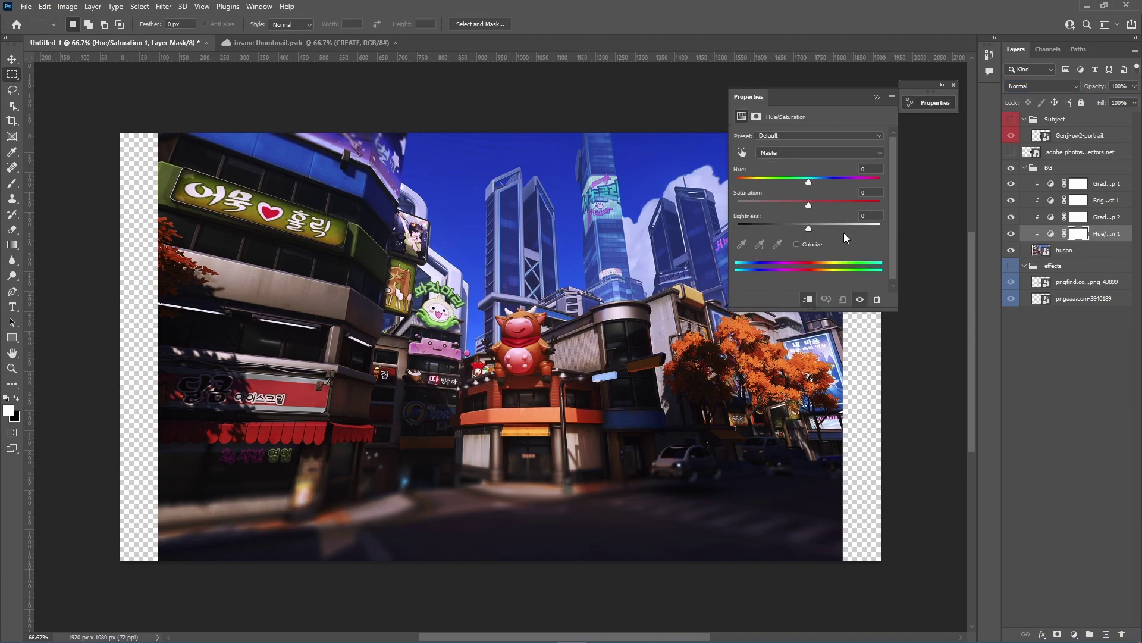
pyautogui.moveTo(810, 183)
pyautogui.mouseDown()
pyautogui.moveTo(769, 183)
pyautogui.moveTo(808, 183)
pyautogui.mouseUp()
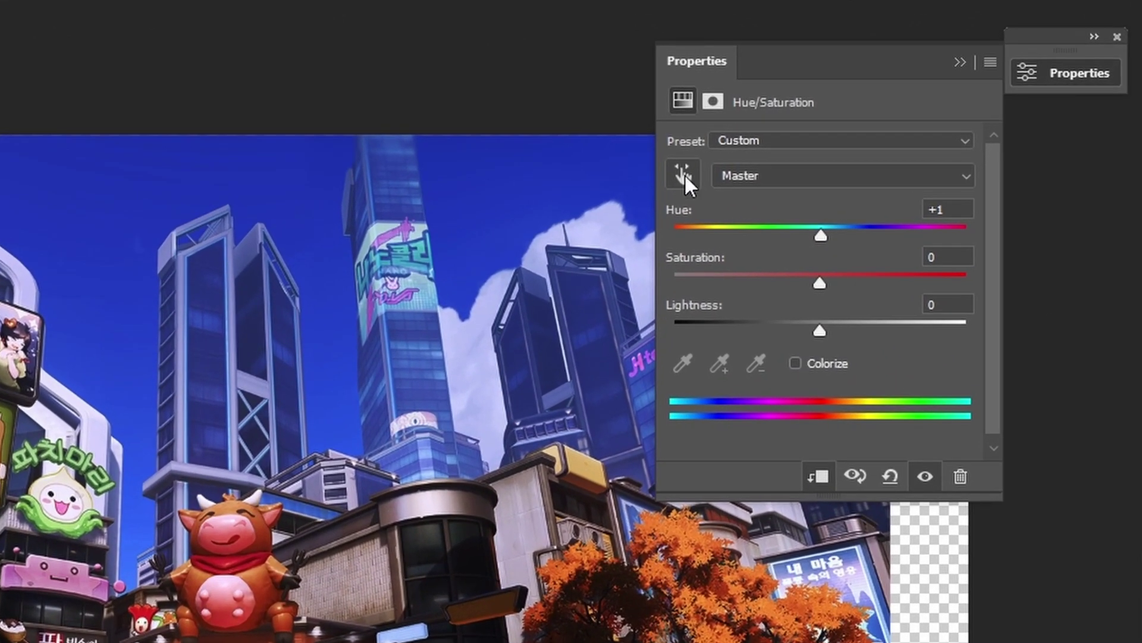
pyautogui.click(685, 173)
pyautogui.moveTo(84, 223); pyautogui.dragTo(124, 315)
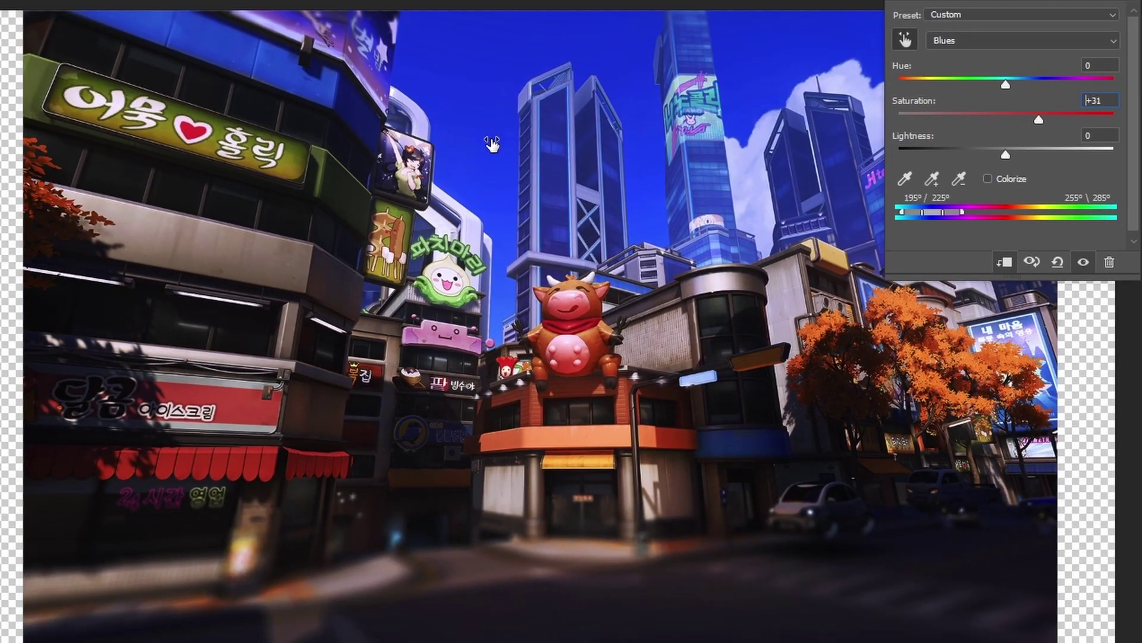
pyautogui.moveTo(492, 142); pyautogui.dragTo(498, 159)
# Step: Shift the Blues hue to -41 and narrow the upper end of its color range to 255°/265°
pyautogui.moveTo(1006, 84); pyautogui.dragTo(961, 107)
pyautogui.moveTo(961, 213); pyautogui.dragTo(948, 213)
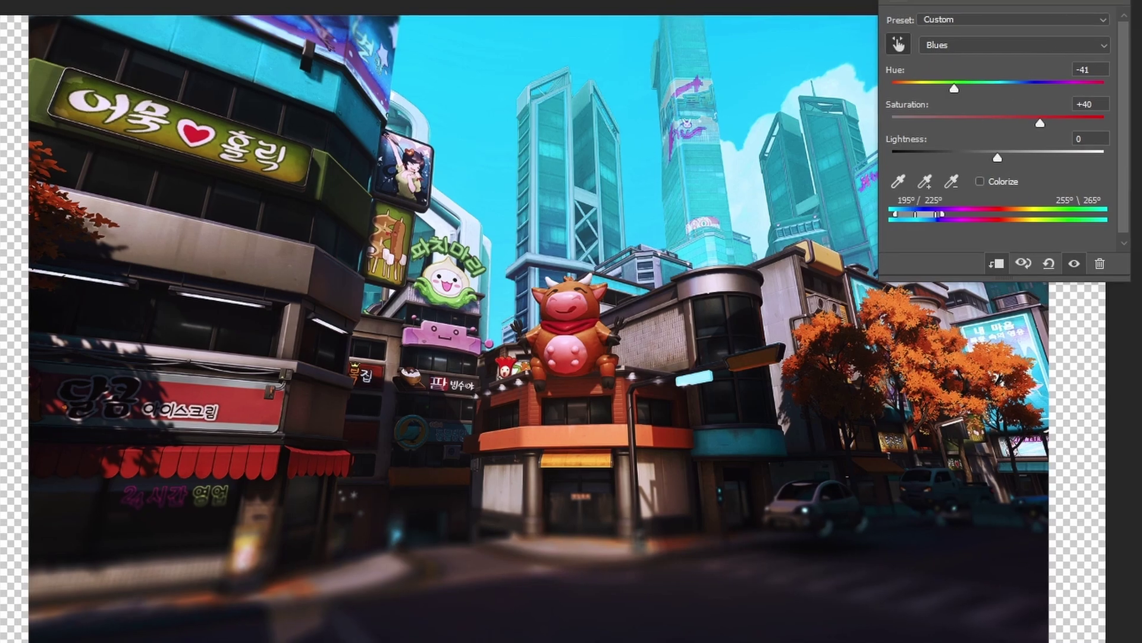
pyautogui.click(1030, 51)
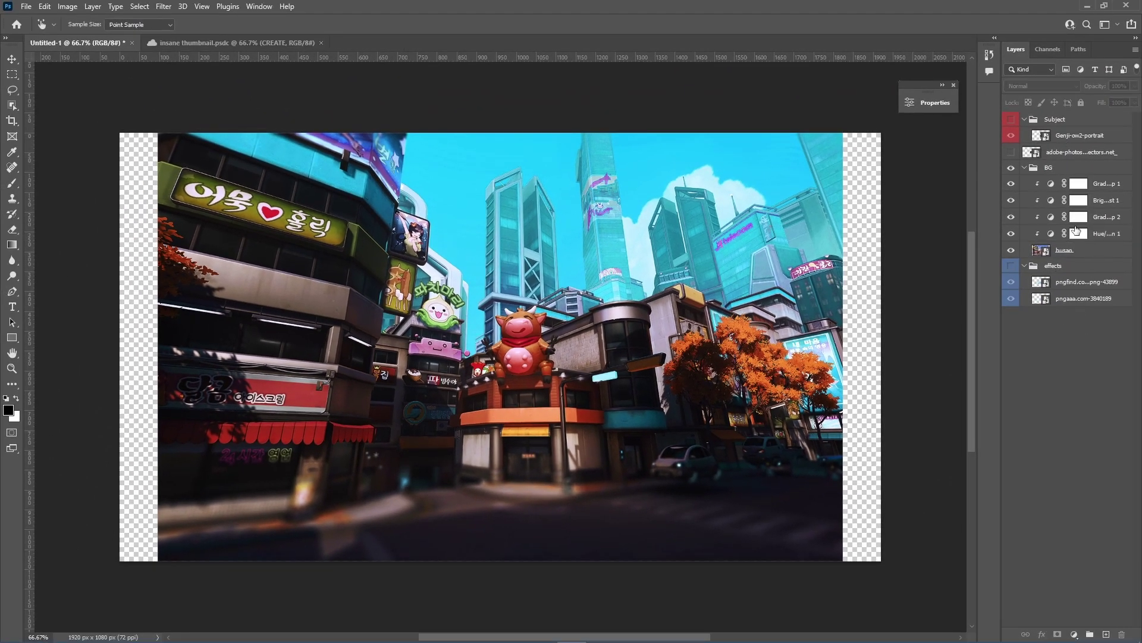
# Step: Move the Photoshop logo layer below the BG group and the effects group between the Subject and BG groups
pyautogui.moveTo(1056, 151); pyautogui.dragTo(1071, 306)
pyautogui.moveTo(1065, 256); pyautogui.dragTo(1067, 145)
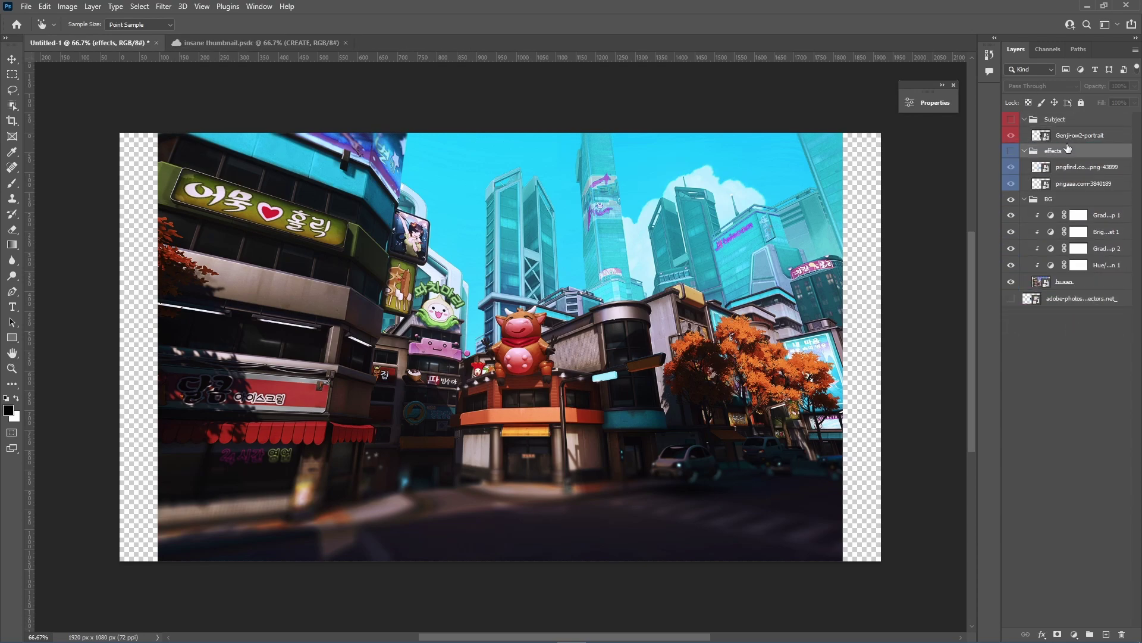
# Step: Add a black-to-white Gradient Map in Overlay mode clipped to the Genji-ow2-portrait layer, and show the Subject group
pyautogui.click(1066, 136)
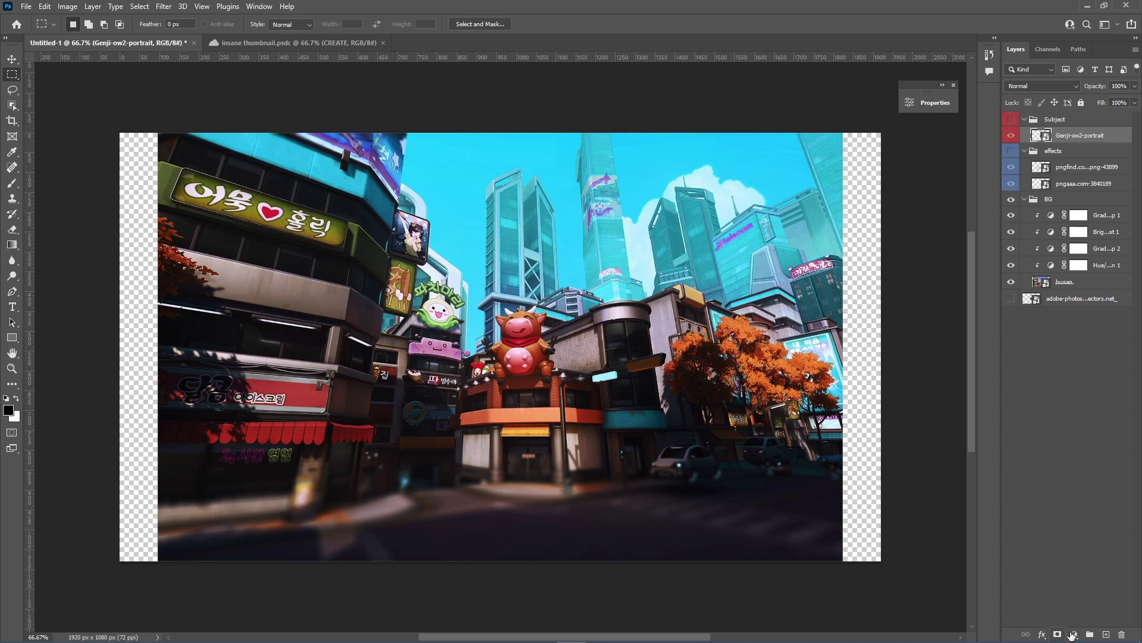
pyautogui.click(1072, 634)
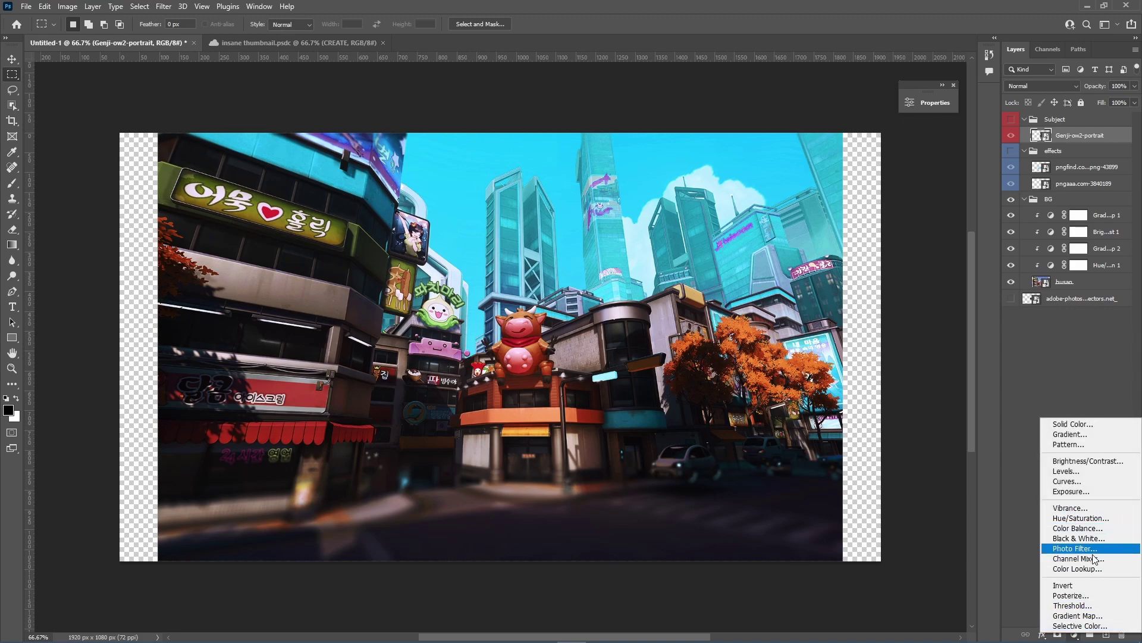
pyautogui.click(1078, 615)
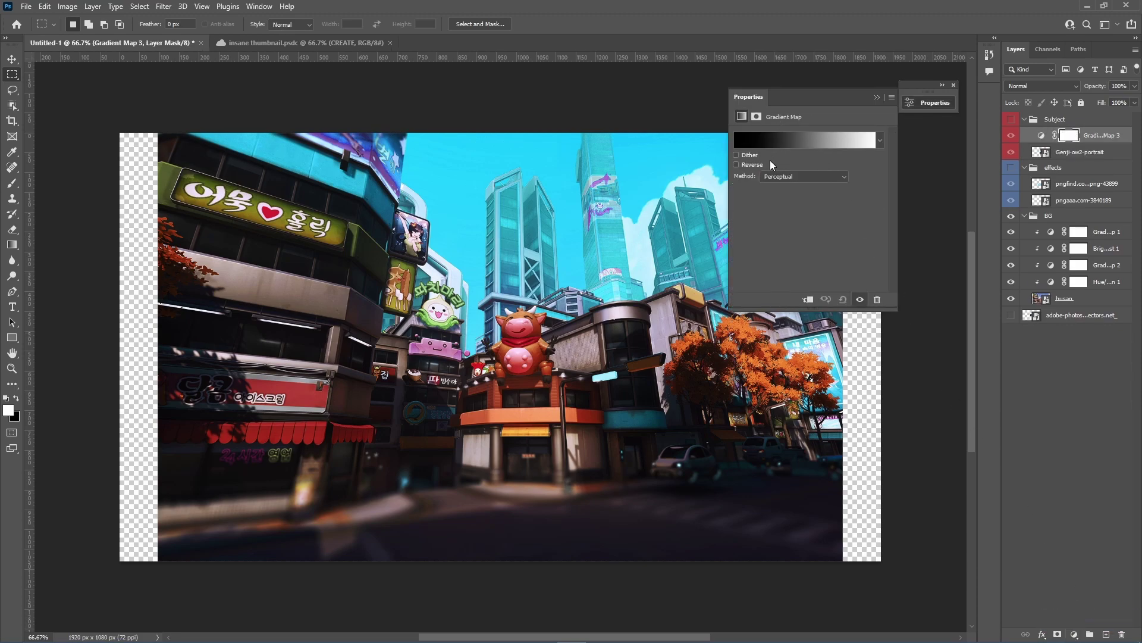
pyautogui.click(1056, 84)
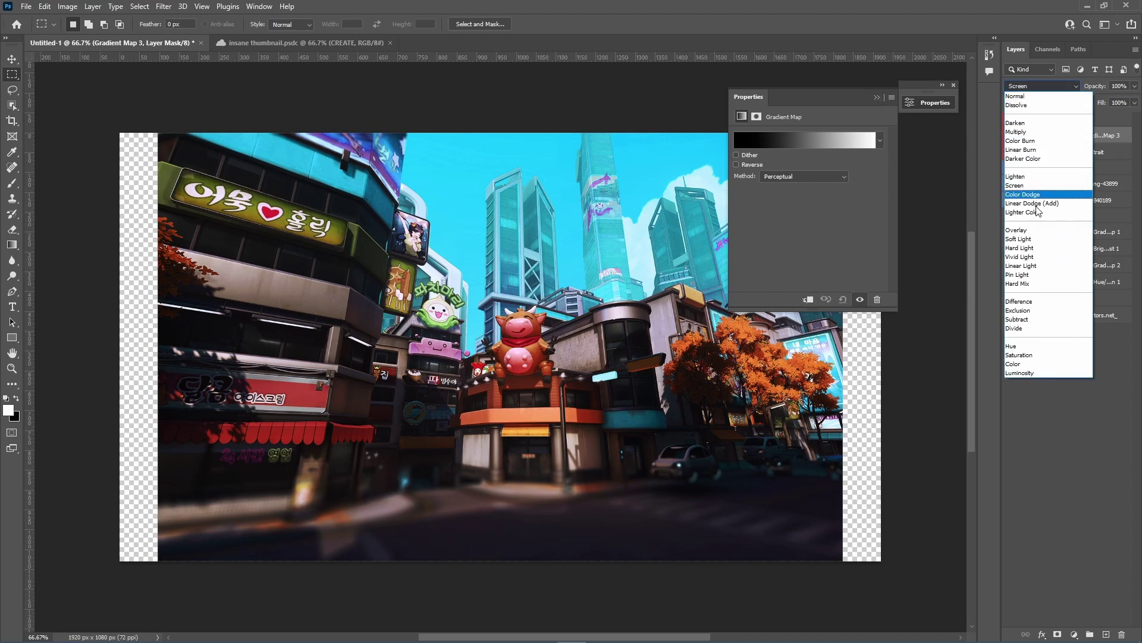
pyautogui.click(1035, 230)
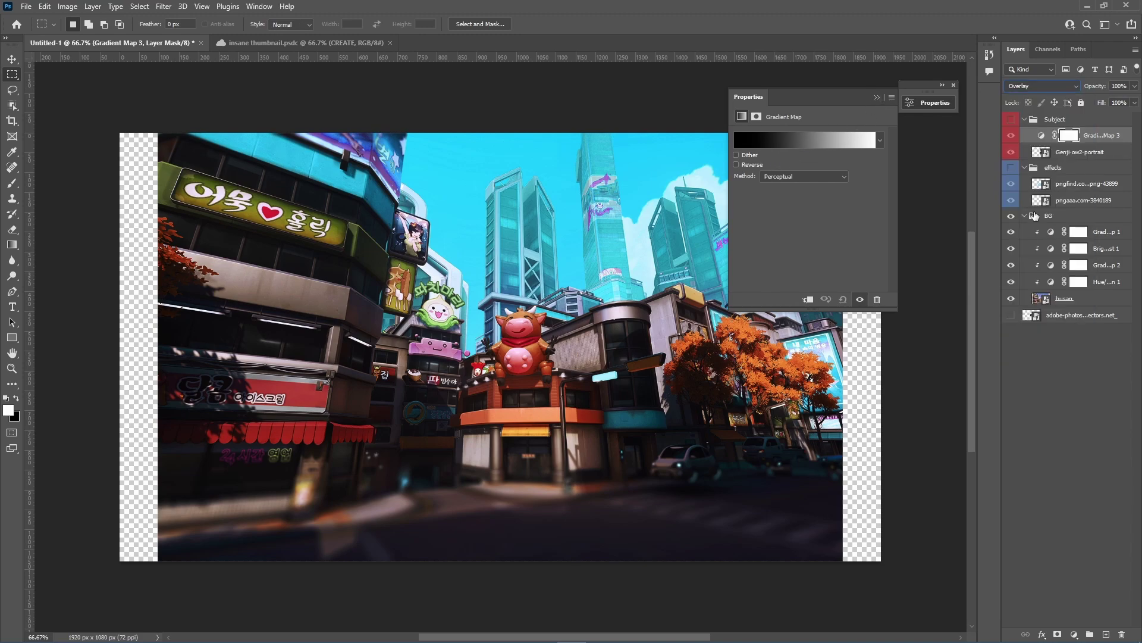
pyautogui.click(1012, 121)
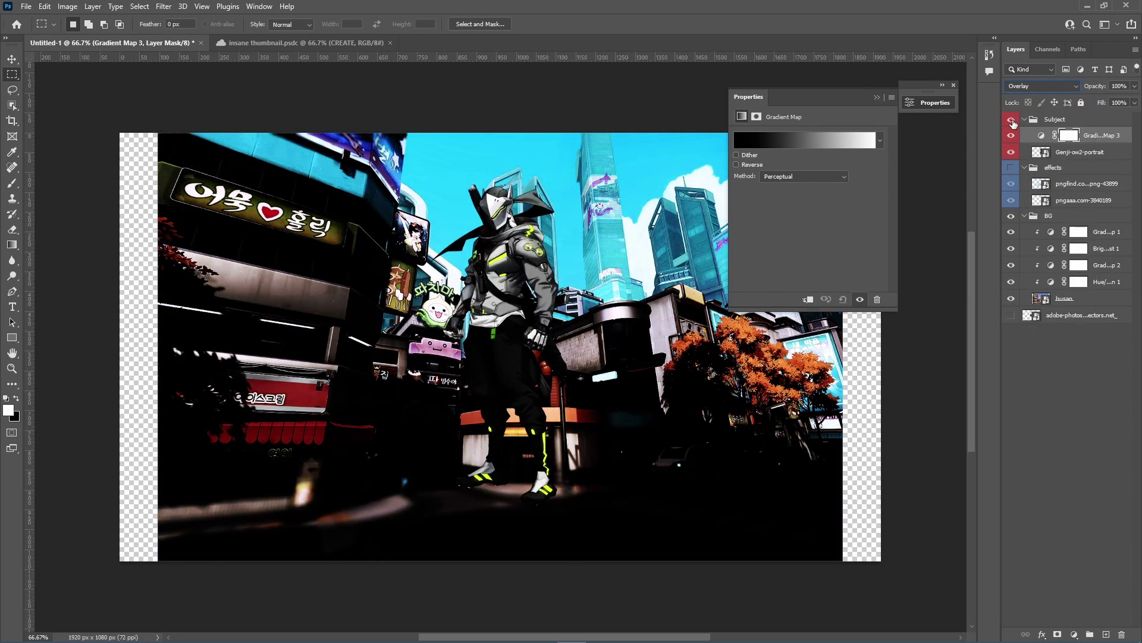
pyautogui.keyDown('alt'); pyautogui.click(1068, 144); pyautogui.keyUp('alt')
# Step: Add a Brightness/Contrast adjustment layer clipped to the Genji-ow2-portrait layer, with brightness -15 and contrast 13
pyautogui.click(1051, 153)
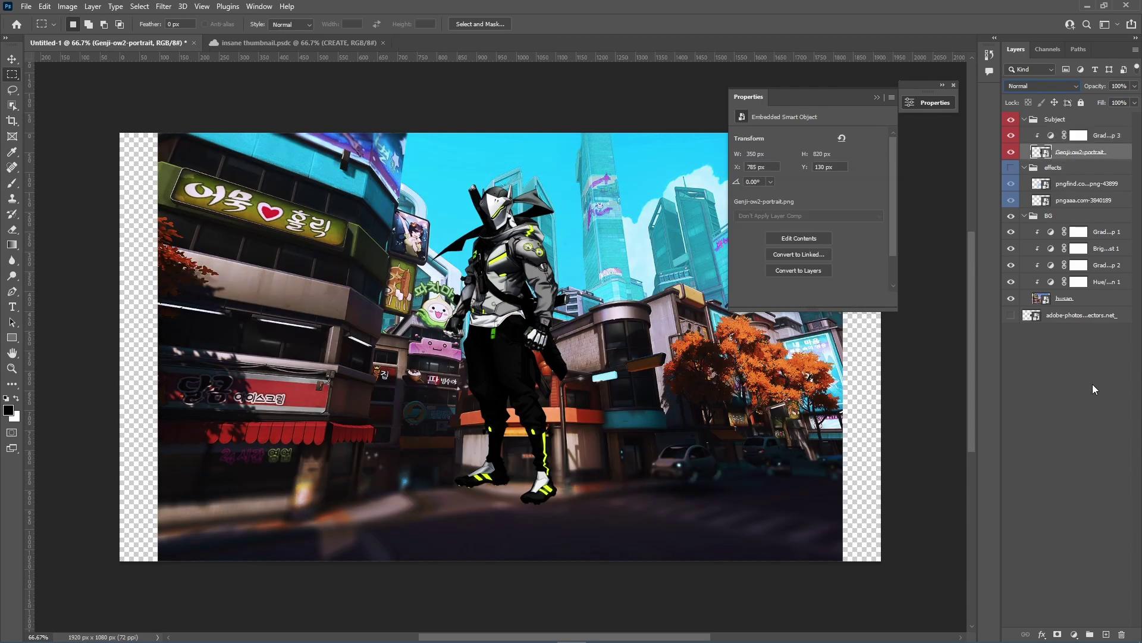
pyautogui.click(1074, 635)
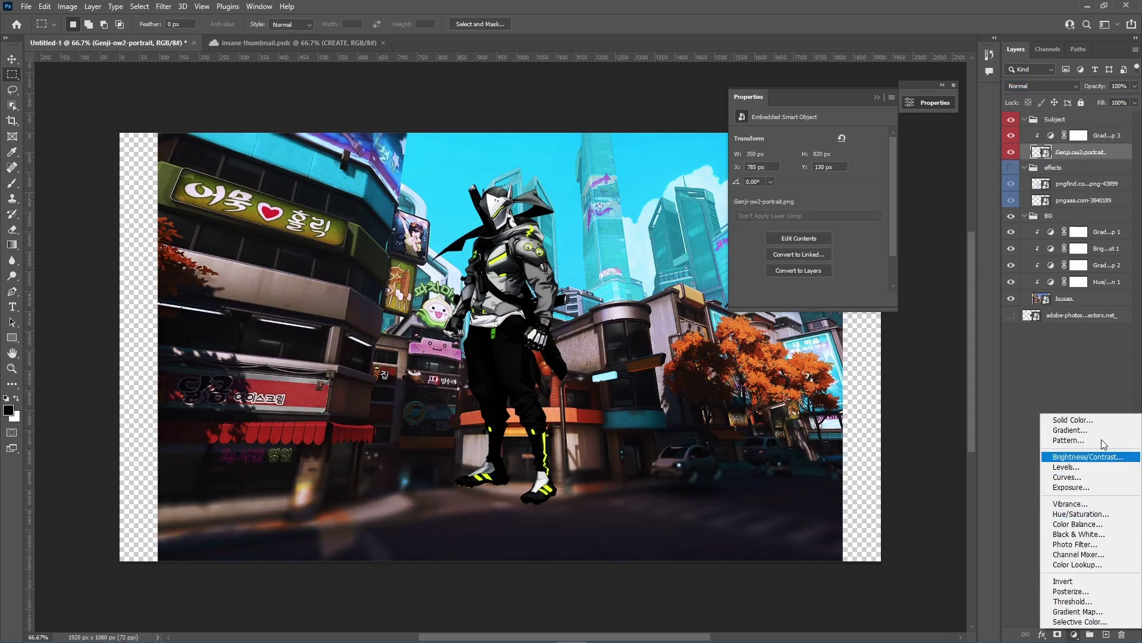
pyautogui.click(1079, 457)
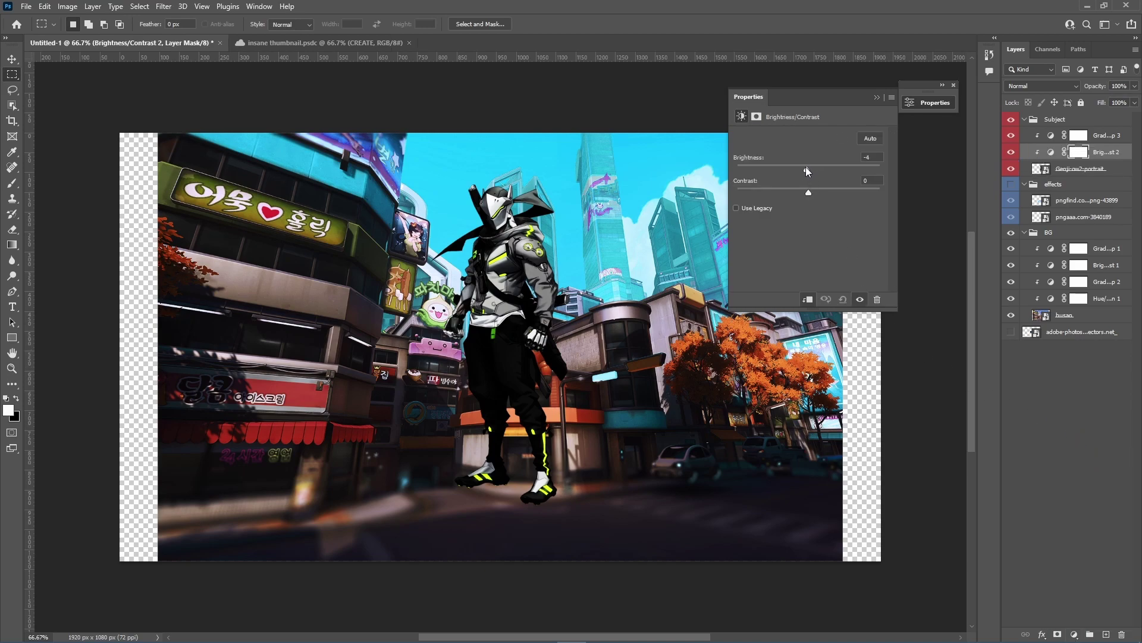
pyautogui.moveTo(807, 168); pyautogui.dragTo(802, 167)
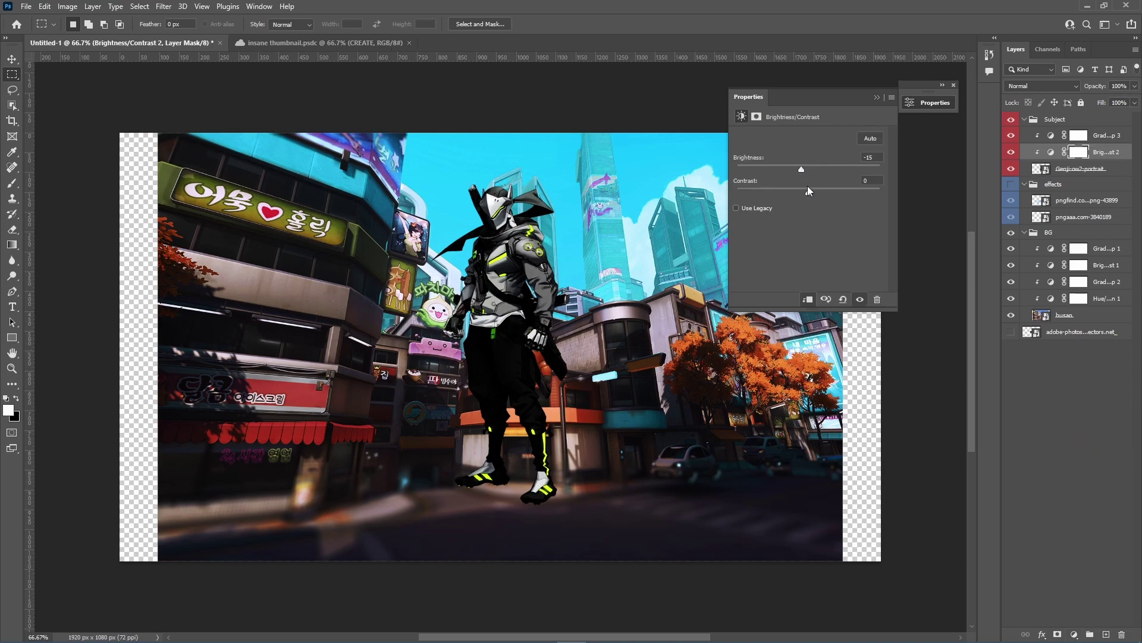
pyautogui.click(877, 98)
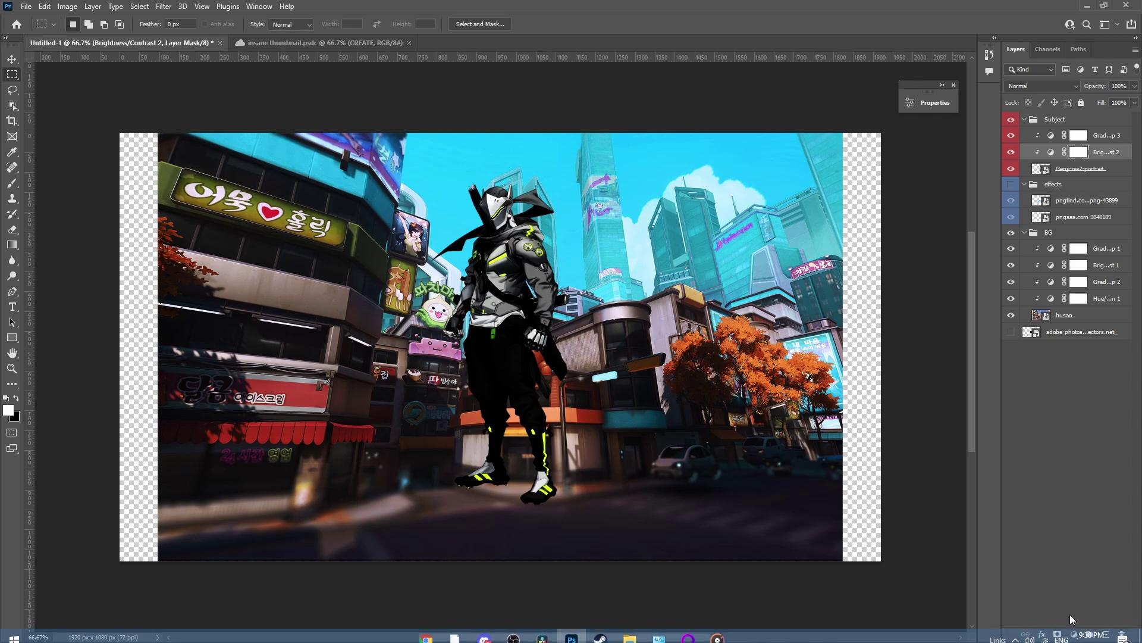
# Step: Add a Gradient Map above the character's Brightness/Contrast layer using the violet-to-blue preset from the Purples set
pyautogui.click(1074, 634)
pyautogui.click(1078, 610)
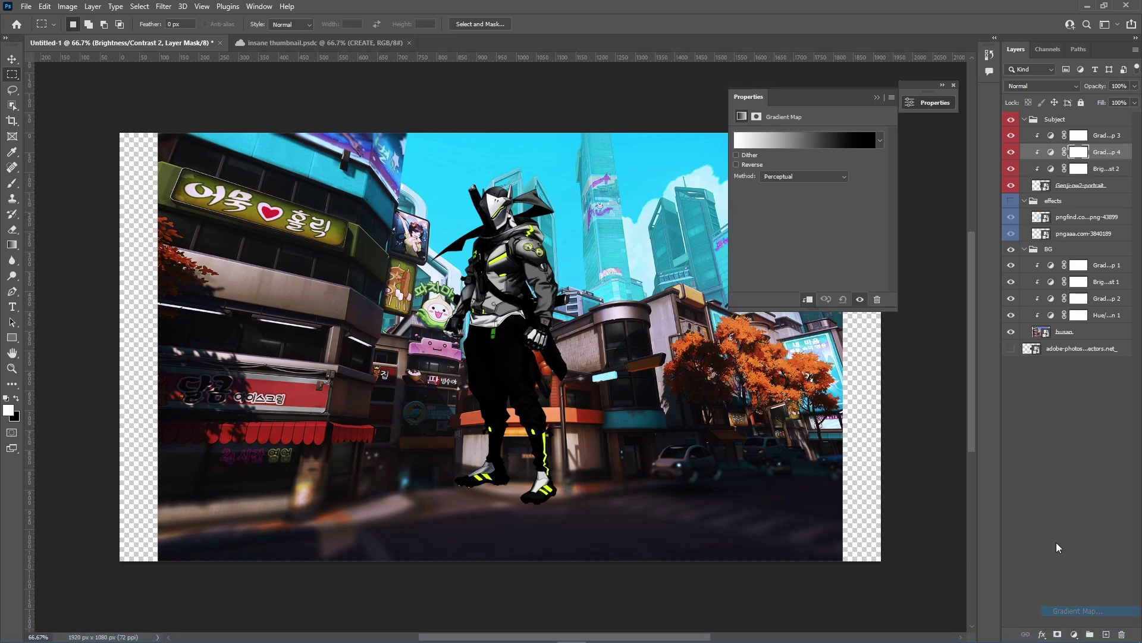
pyautogui.click(794, 140)
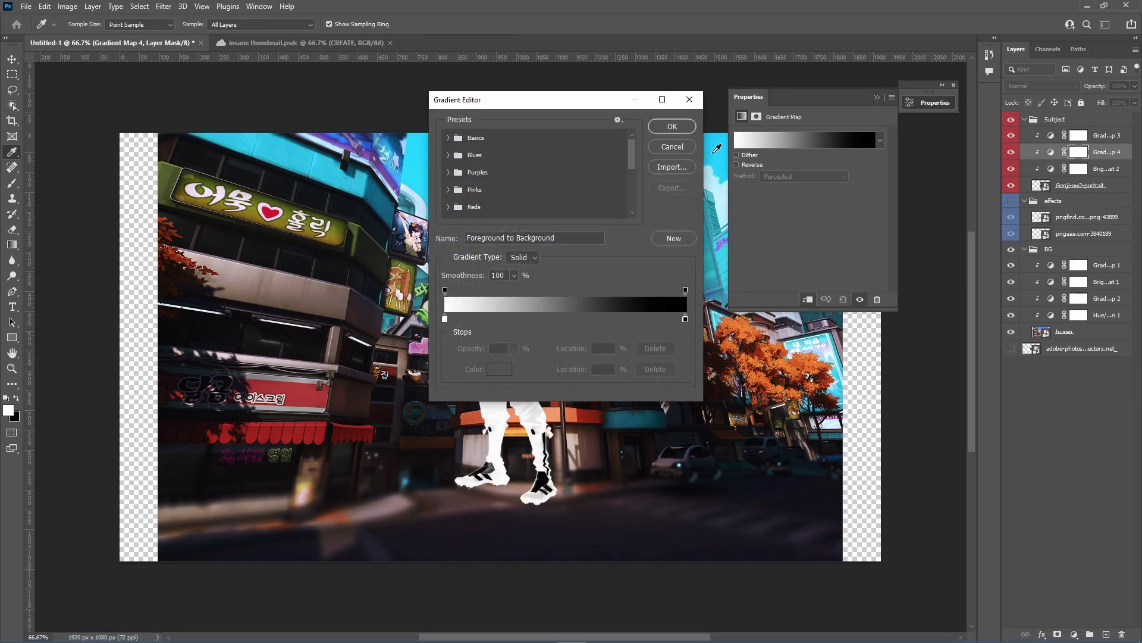
pyautogui.click(448, 172)
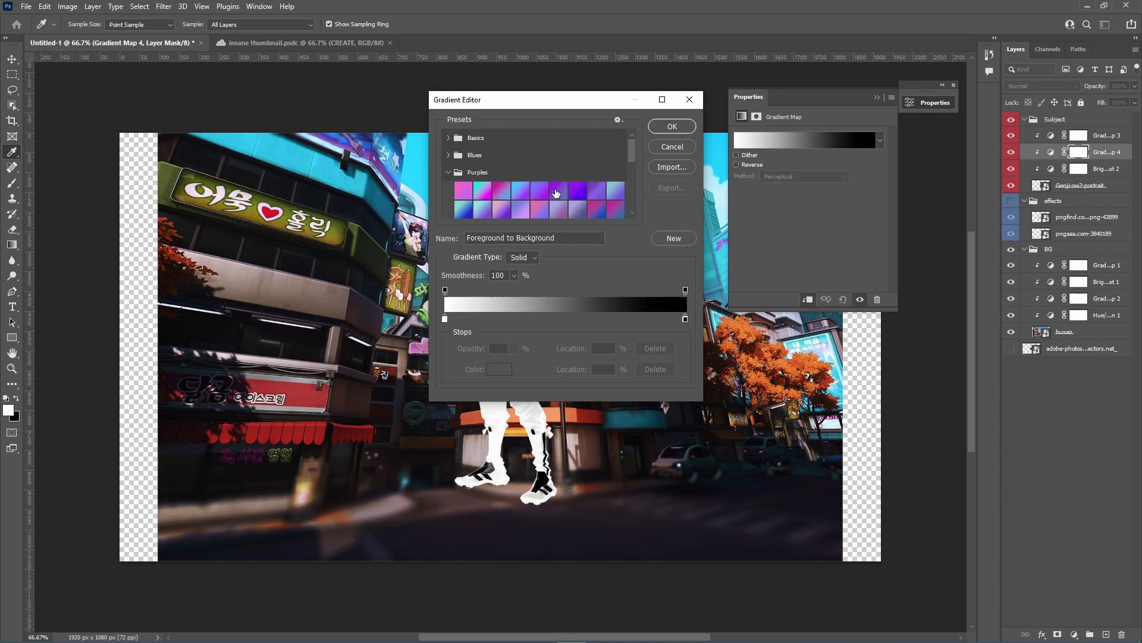
pyautogui.click(555, 193)
pyautogui.click(671, 126)
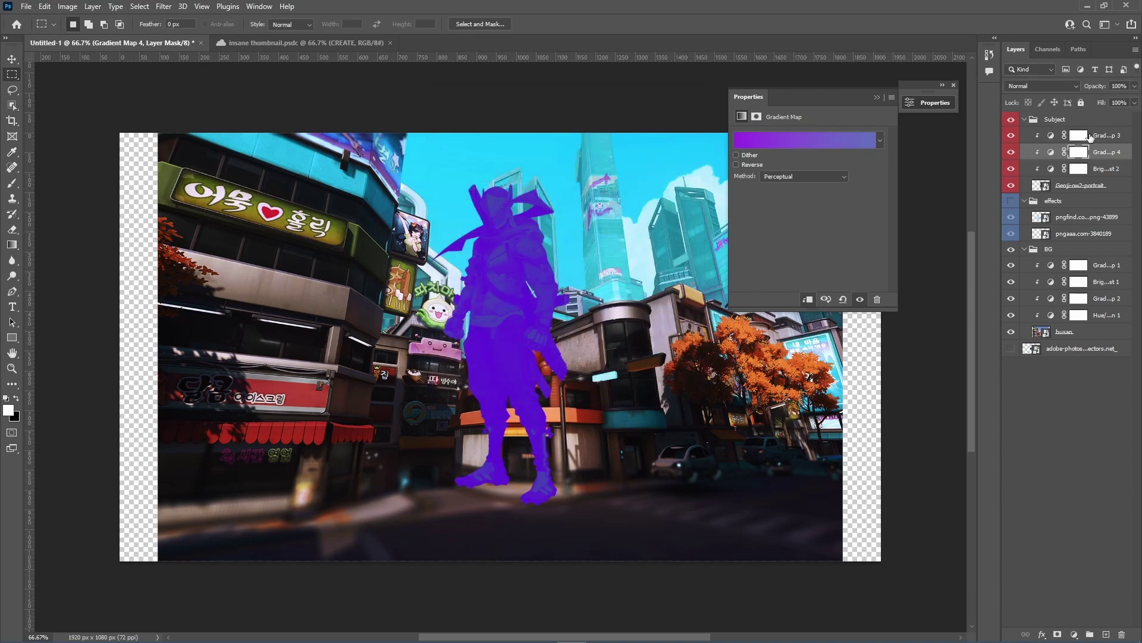
# Step: Set the purple Gradient Map to Color blend mode at 24% opacity
pyautogui.click(1068, 86)
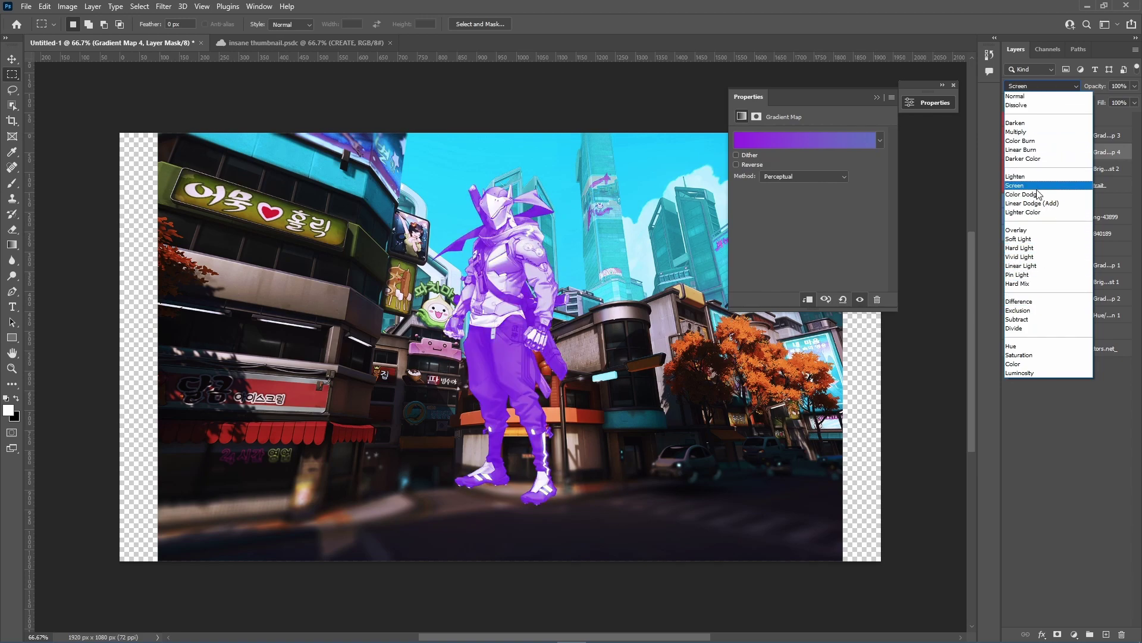
pyautogui.click(1028, 364)
pyautogui.click(1135, 86)
pyautogui.moveTo(1134, 100); pyautogui.dragTo(1105, 101)
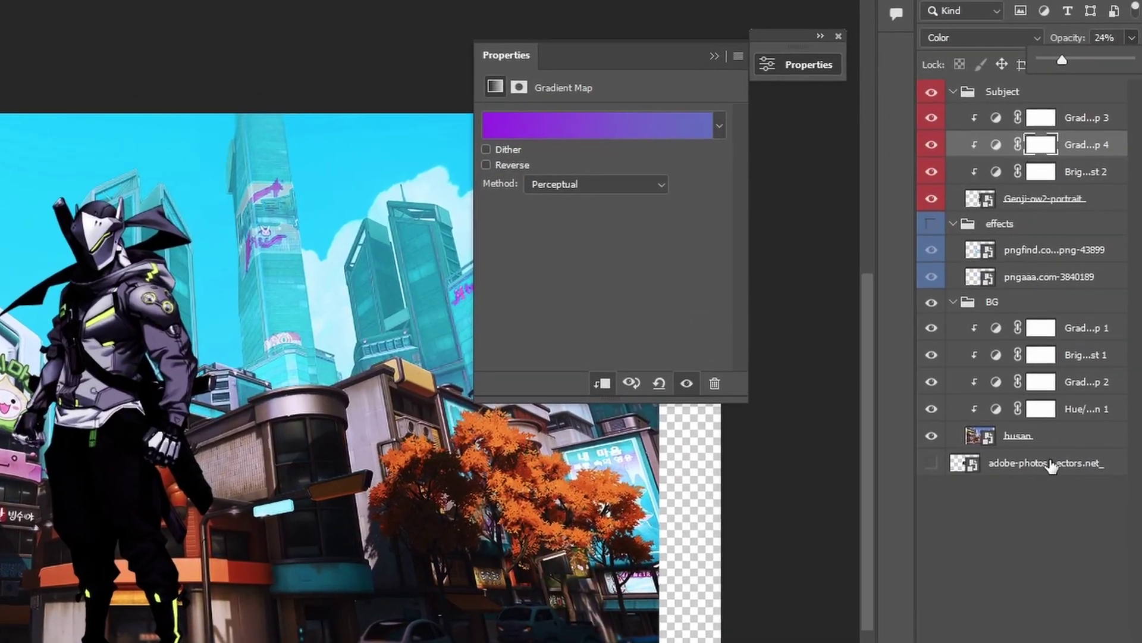
pyautogui.click(1067, 424)
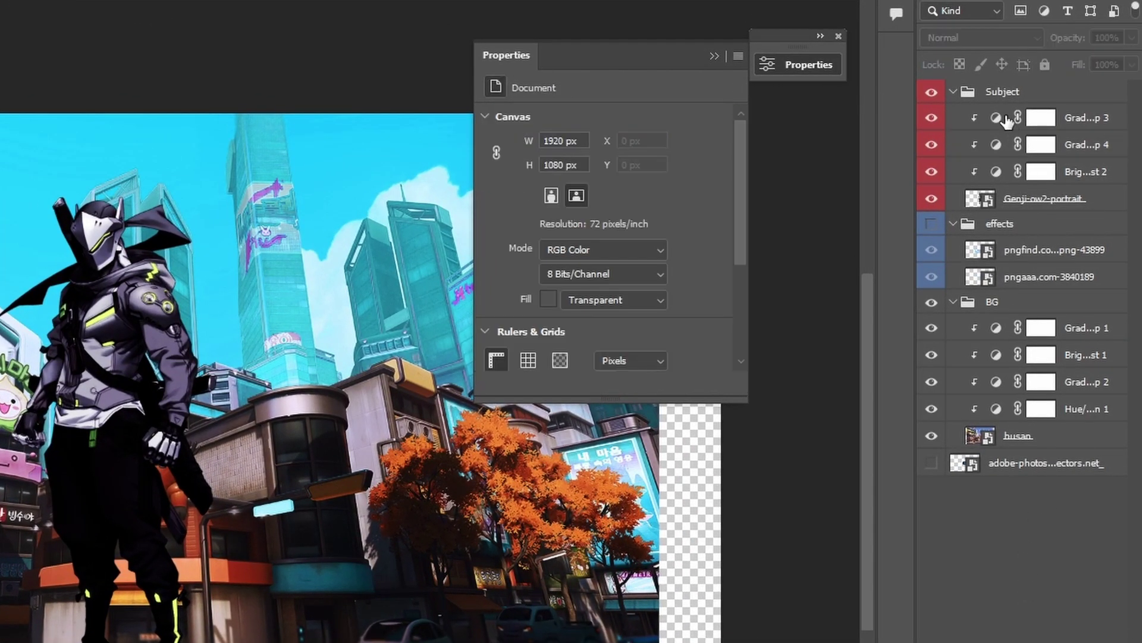
# Step: Release the Subject group's three adjustment layers from the Genji-ow2-portrait layer and clip them to it again
pyautogui.click(1000, 178)
pyautogui.hotkey('ctrl', 'alt', 'g')
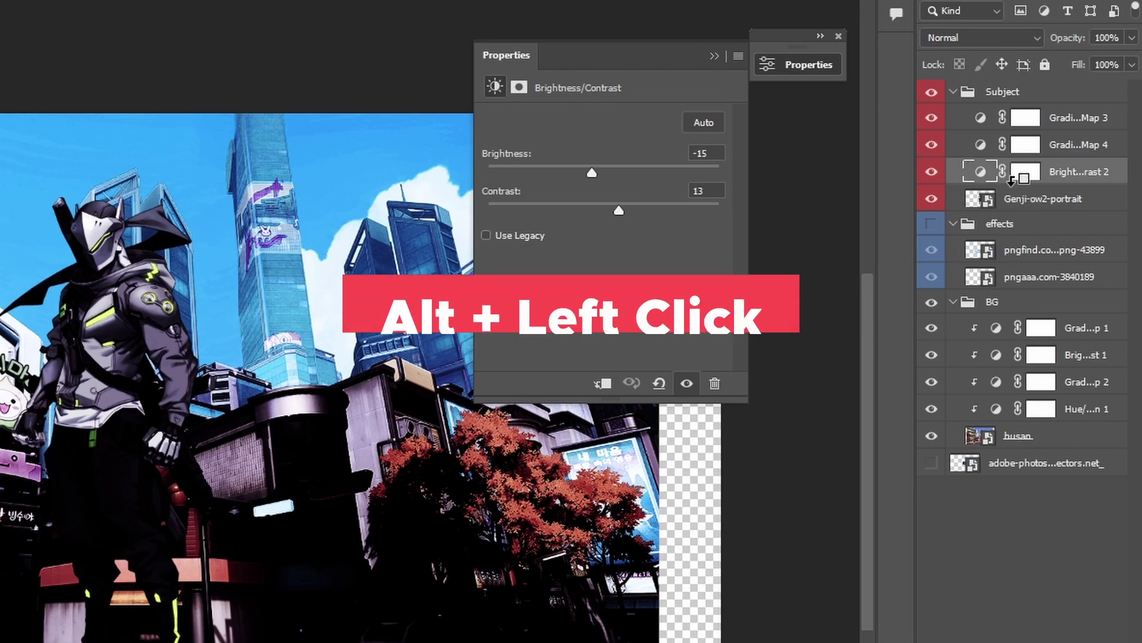
pyautogui.keyDown('alt'); pyautogui.click(1011, 178); pyautogui.keyUp('alt')
pyautogui.keyDown('alt'); pyautogui.click(1007, 156); pyautogui.keyUp('alt')
pyautogui.keyDown('alt'); pyautogui.click(1011, 130); pyautogui.keyUp('alt')
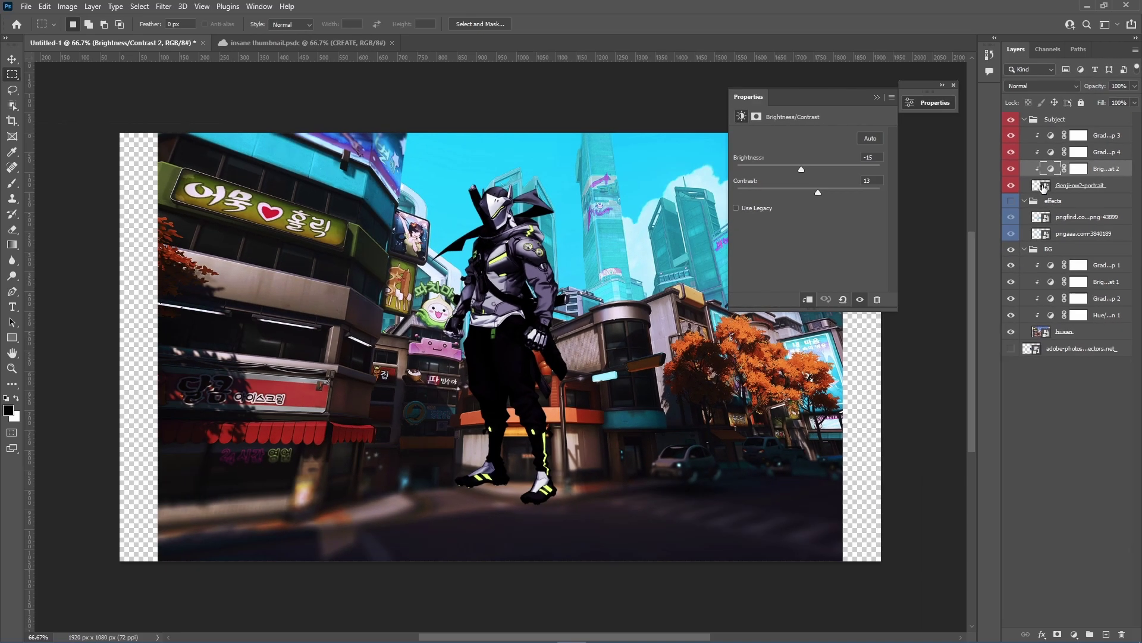
# Step: Enlarge the Genji-ow2-portrait layer to about 183% and place it on the right side of the canvas with the legs cropped off
pyautogui.click(1043, 186)
pyautogui.hotkey('ctrl', 't')
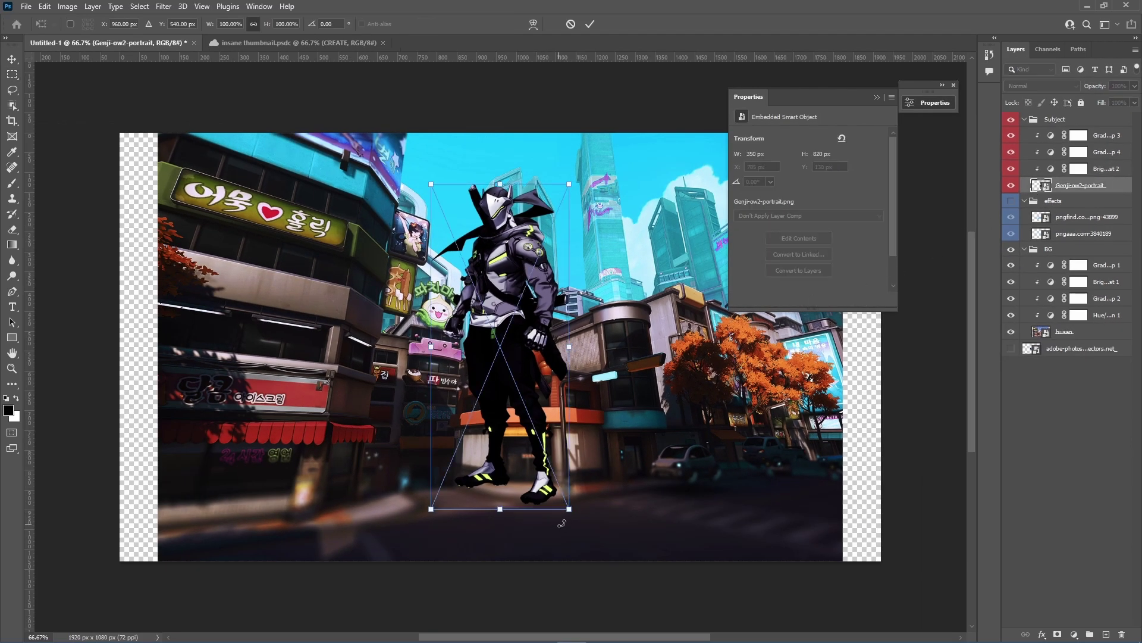
pyautogui.moveTo(539, 447); pyautogui.dragTo(813, 475)
pyautogui.moveTo(843, 536); pyautogui.dragTo(893, 639)
pyautogui.moveTo(809, 450); pyautogui.dragTo(770, 386)
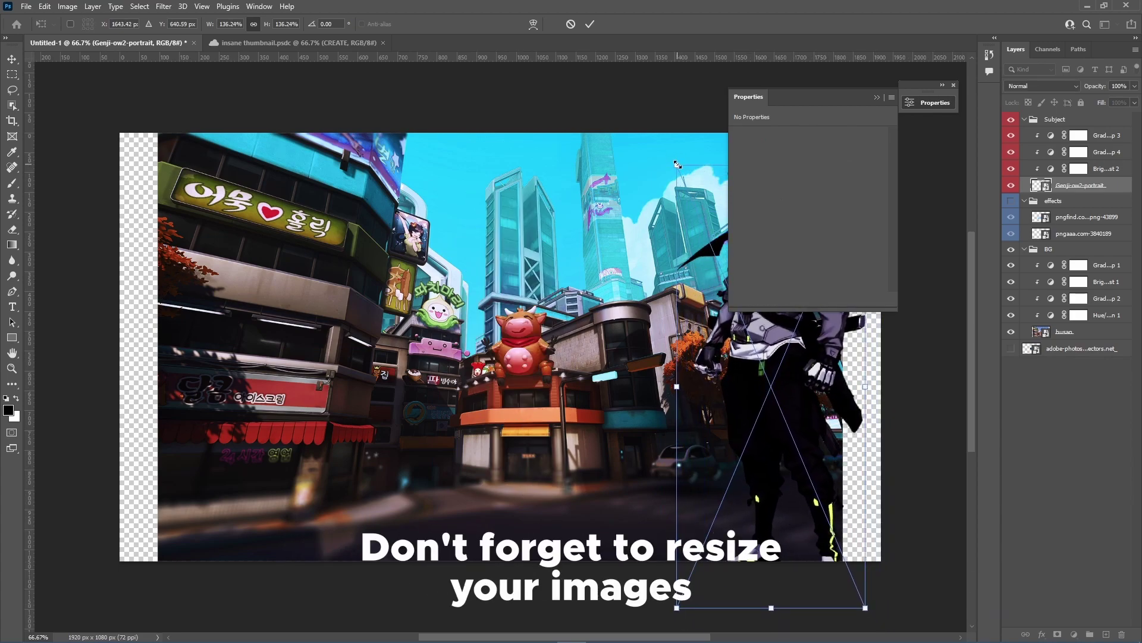
pyautogui.moveTo(678, 165); pyautogui.dragTo(613, 18)
pyautogui.moveTo(681, 269); pyautogui.dragTo(696, 406)
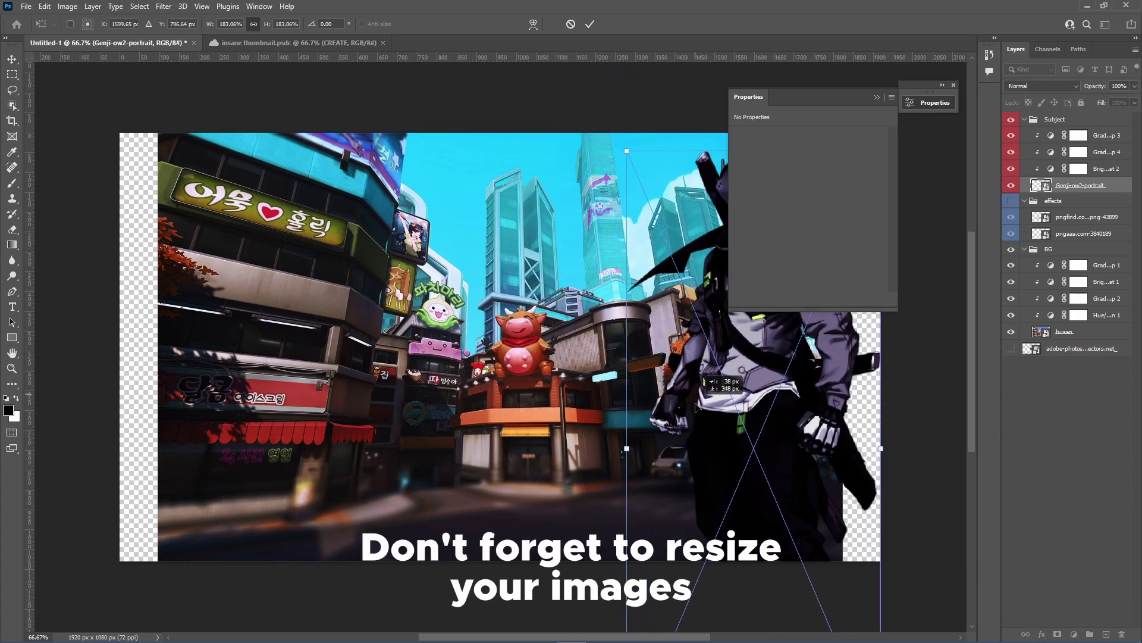
pyautogui.press('Return')
pyautogui.click(1005, 361)
pyautogui.click(877, 98)
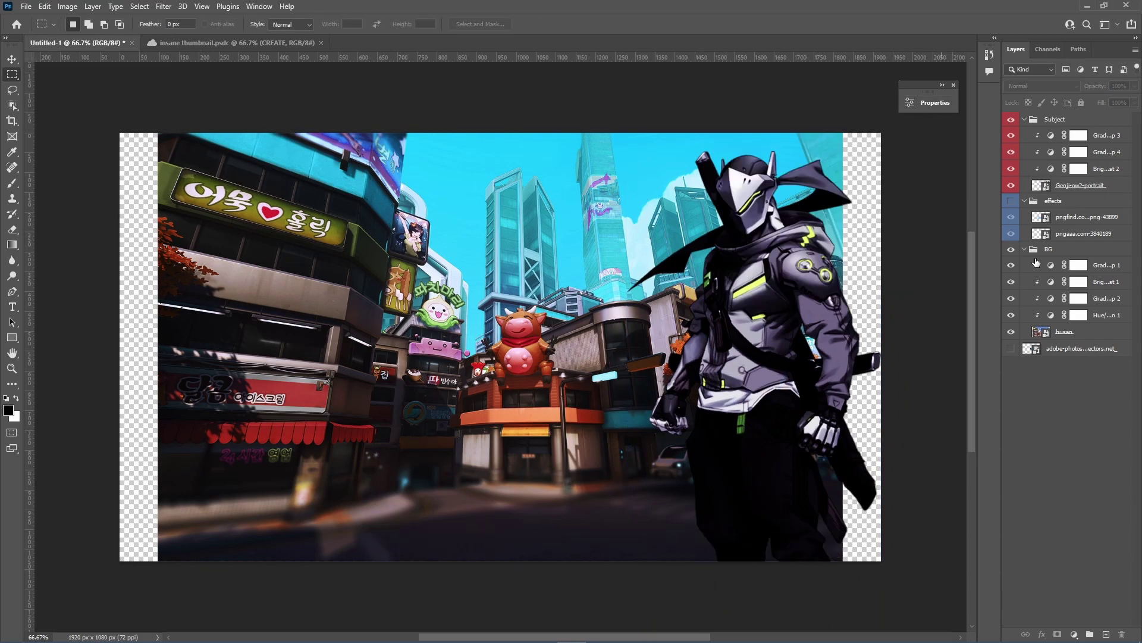
# Step: Enlarge the busan background to about 120% and reposition it so it covers the whole canvas
pyautogui.click(1048, 331)
pyautogui.hotkey('ctrl', 't')
pyautogui.moveTo(878, 566); pyautogui.dragTo(960, 640)
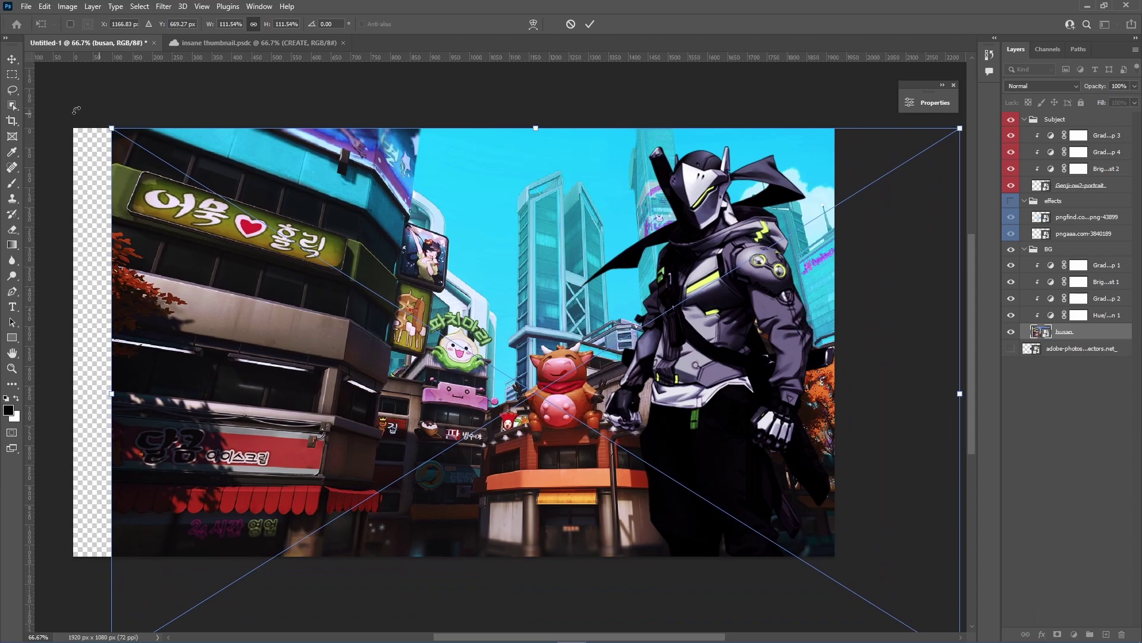
pyautogui.moveTo(111, 128); pyautogui.dragTo(47, 87)
pyautogui.moveTo(321, 287); pyautogui.dragTo(322, 247)
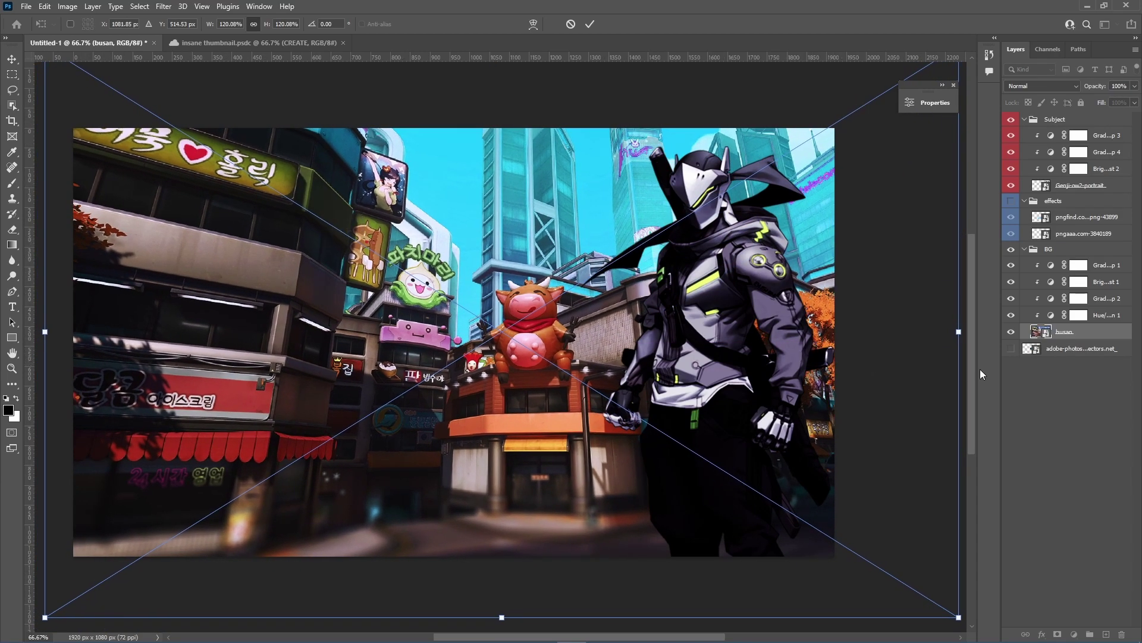
pyautogui.press('Return')
pyautogui.press('m')
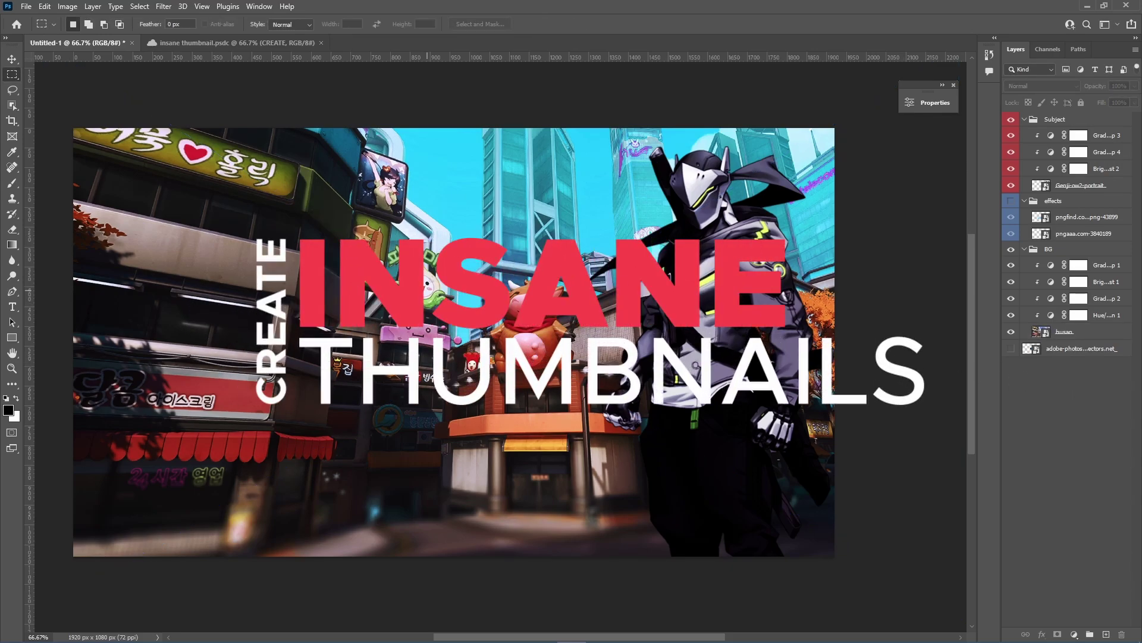
# Step: Add three separate white text lines reading CREATE, INSANE and THUMBNAILS over the building on the left of the image
pyautogui.press('t')
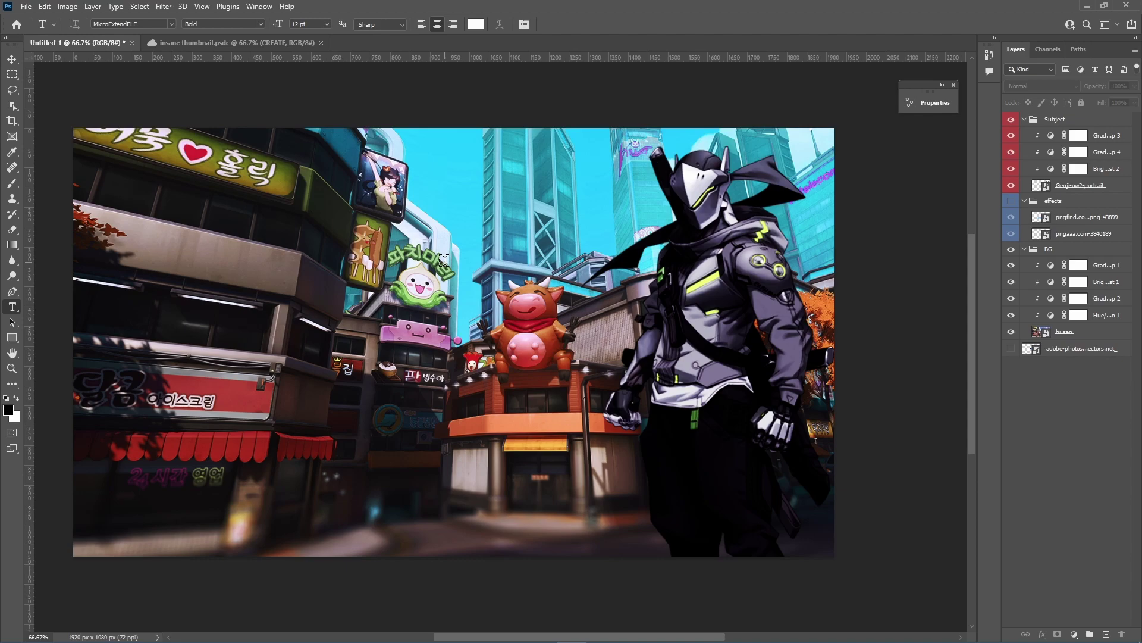
pyautogui.click(205, 235)
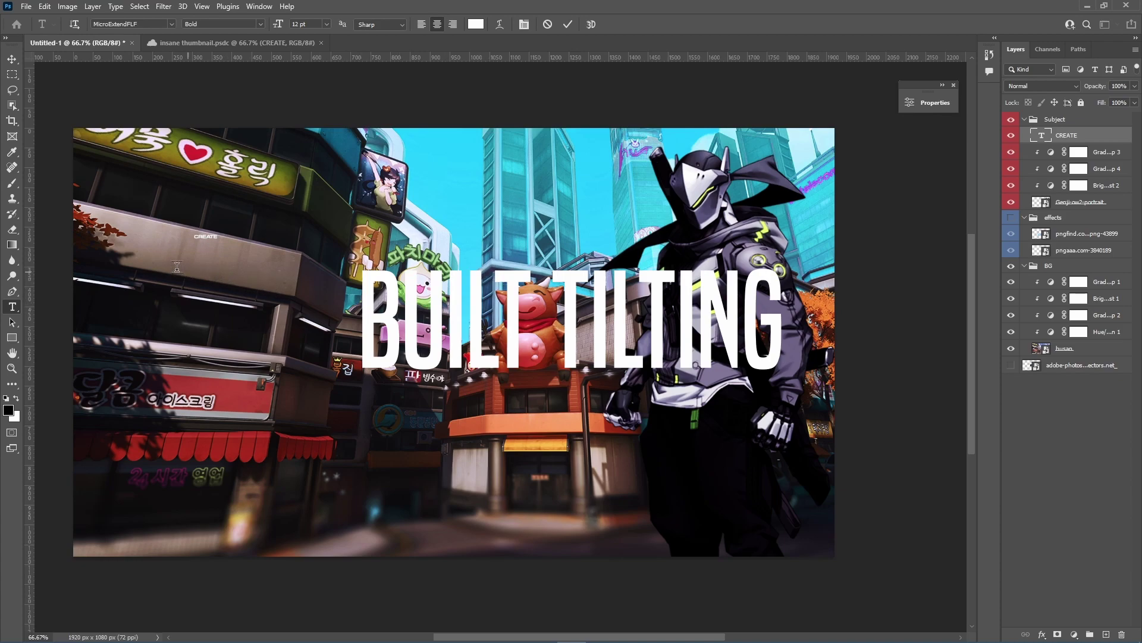
pyautogui.click(195, 259)
pyautogui.press('BackSpace')
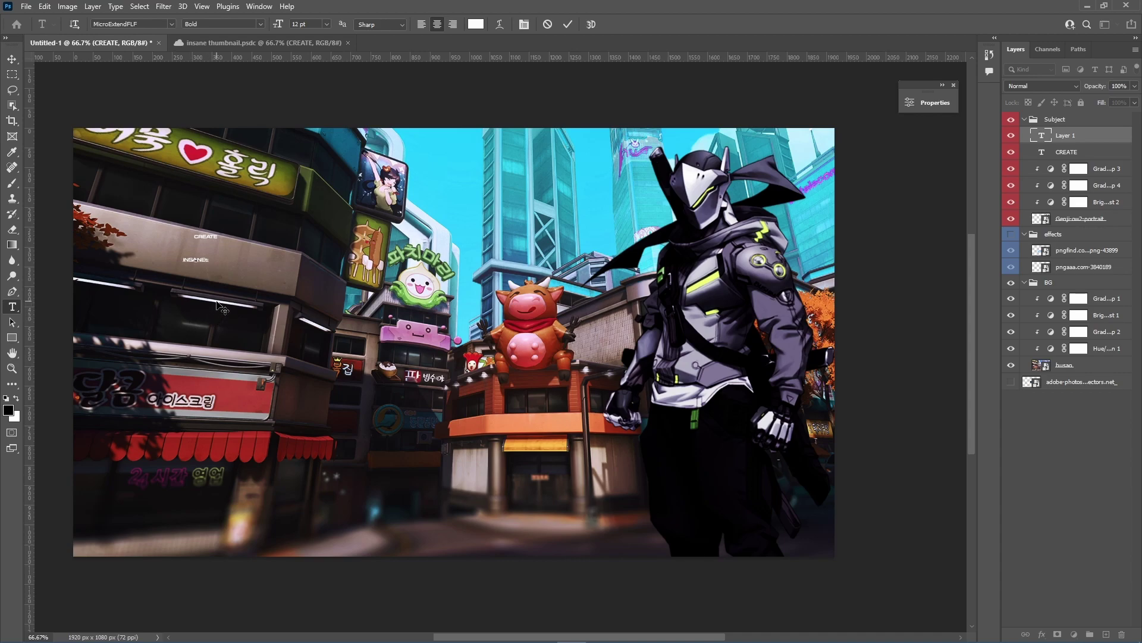
pyautogui.hotkey('ctrl', 'Return')
pyautogui.click(190, 305)
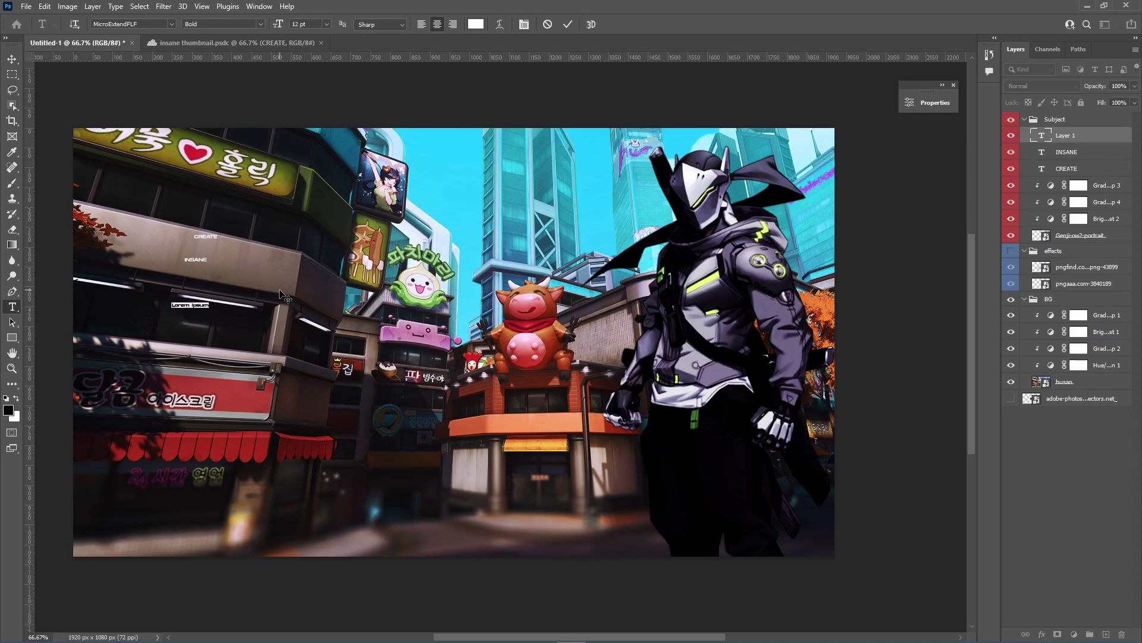
pyautogui.write('THUMBNAILS')
pyautogui.click(1065, 135)
# Step: Group the three text layers as TEXT above the Subject group, ordered CREATE, INSANE, THUMBNAILS from top to bottom
pyautogui.click(1071, 170)
pyautogui.keyDown('shift'); pyautogui.click(1071, 138); pyautogui.keyUp('shift')
pyautogui.moveTo(1071, 138); pyautogui.dragTo(1068, 113)
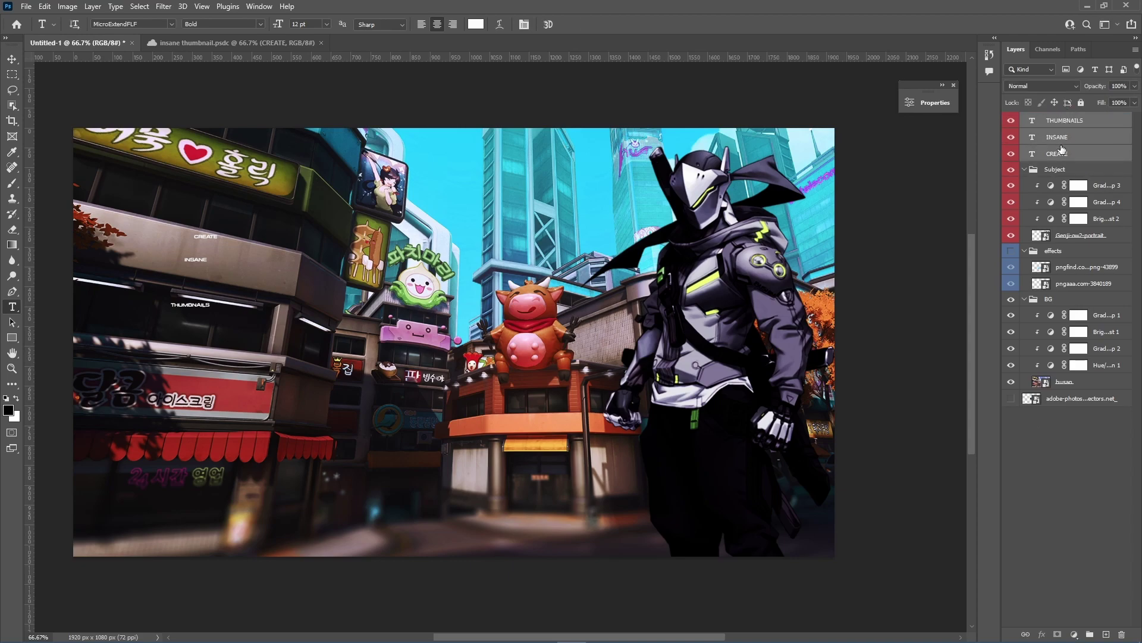
pyautogui.hotkey('ctrl', 'g')
pyautogui.doubleClick(1055, 120)
pyautogui.write('TEXT')
pyautogui.press('Return')
pyautogui.click(1024, 119)
pyautogui.moveTo(1071, 136)
pyautogui.mouseDown()
pyautogui.moveTo(1071, 176)
pyautogui.moveTo(1071, 129)
pyautogui.mouseUp()
# Step: Enlarge the CREATE text to about 1232% on the left half of the image
pyautogui.hotkey('ctrl', 't')
pyautogui.moveTo(218, 240); pyautogui.dragTo(385, 298)
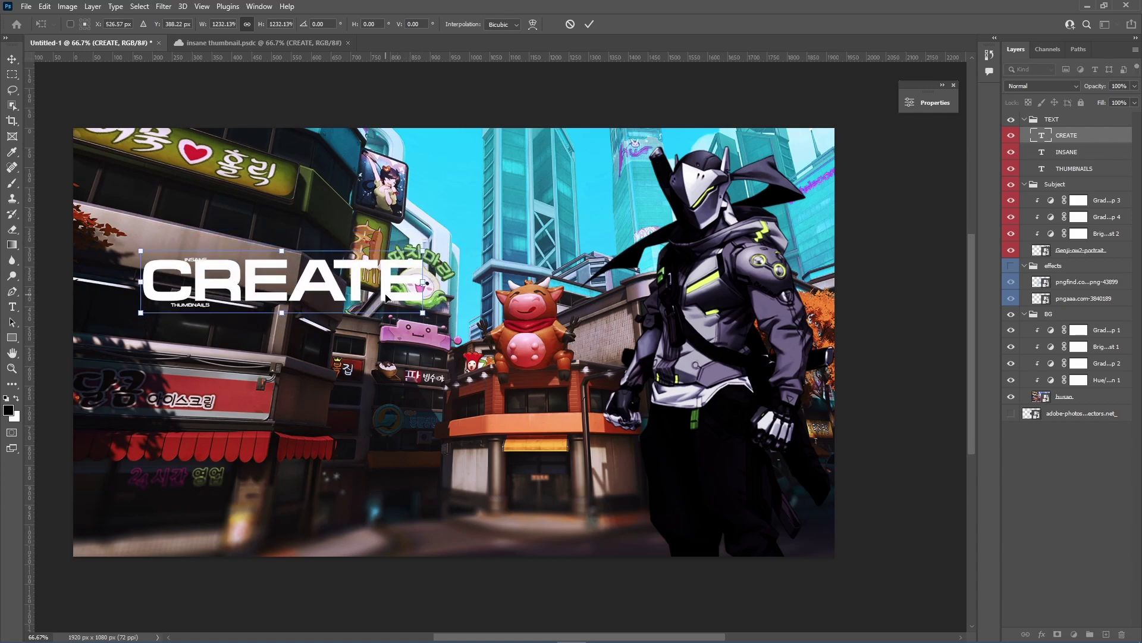
pyautogui.click(1058, 429)
# Step: Enlarge the INSANE text to about 1624% and place it directly below CREATE
pyautogui.click(1061, 168)
pyautogui.click(1063, 153)
pyautogui.hotkey('ctrl', 't')
pyautogui.moveTo(212, 292); pyautogui.dragTo(420, 364)
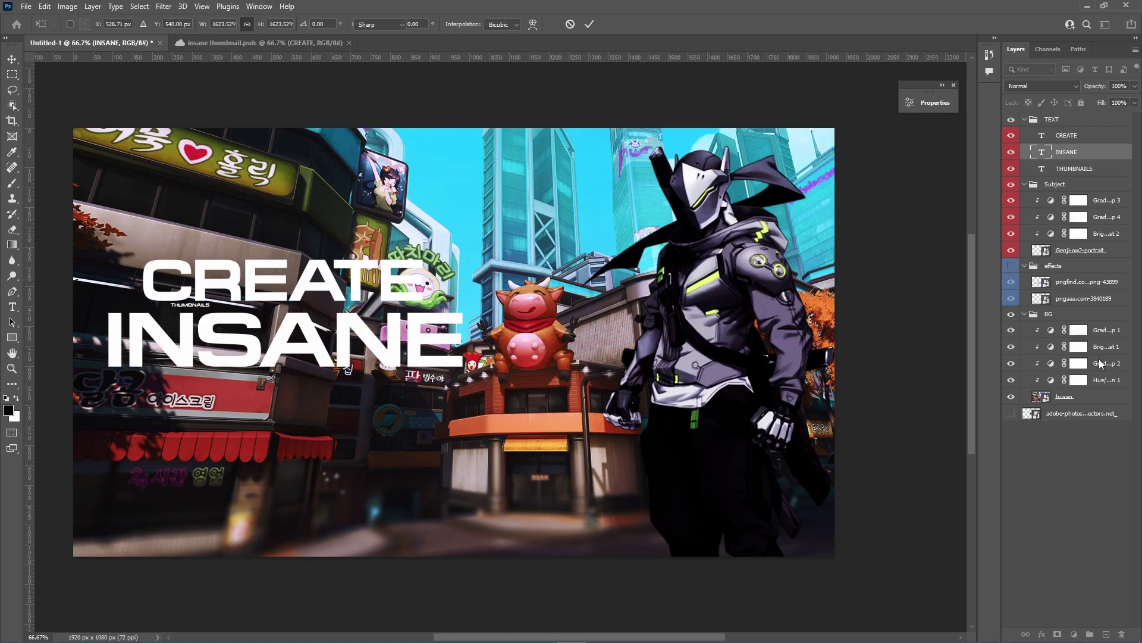
pyautogui.click(1065, 433)
# Step: Enlarge the THUMBNAILS text to match the width of INSANE and place it directly below that line
pyautogui.click(1074, 168)
pyautogui.hotkey('ctrl', 't')
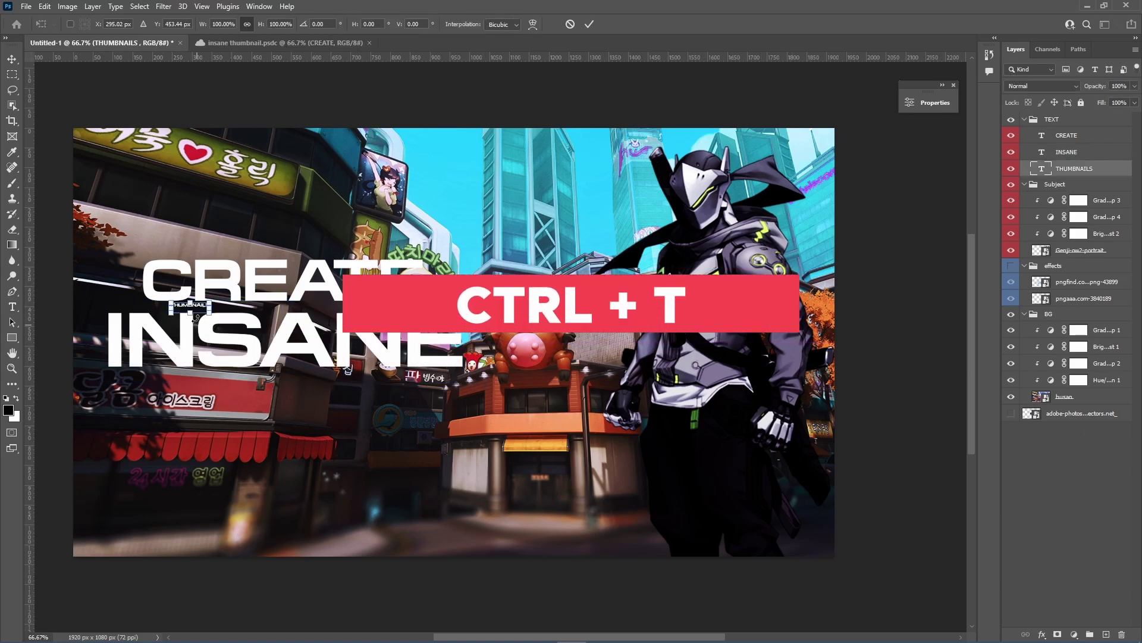
pyautogui.moveTo(209, 317); pyautogui.dragTo(536, 472)
pyautogui.moveTo(463, 411); pyautogui.dragTo(386, 405)
pyautogui.click(1043, 449)
pyautogui.press('t')
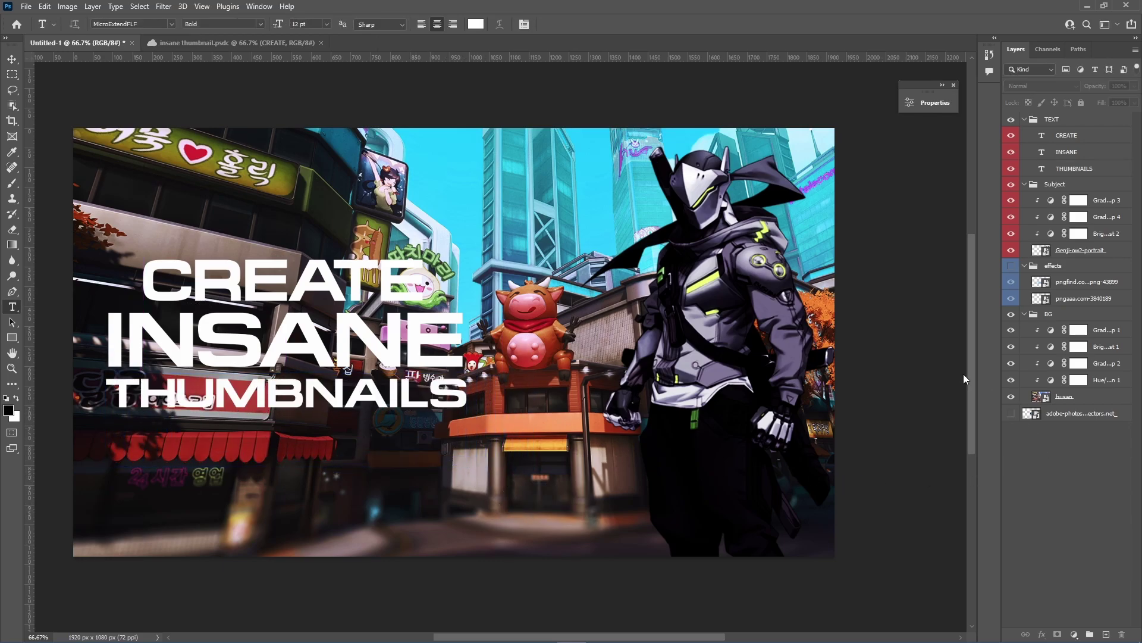
pyautogui.press('XF86AudioPlay')
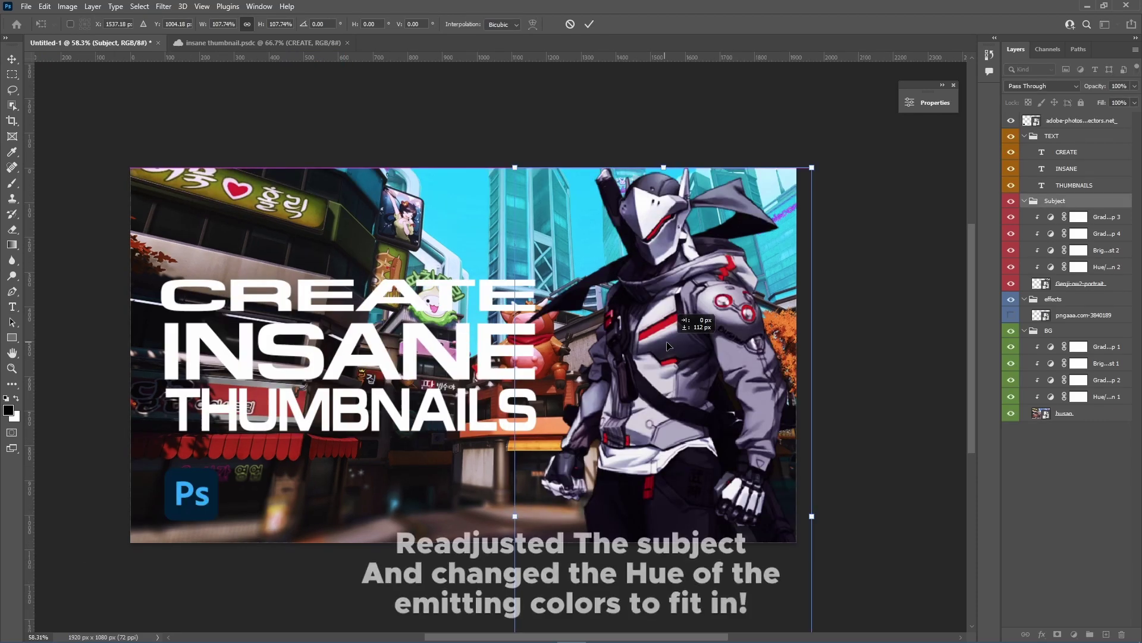
# Step: Reposition the scaled Subject group beside the title text, with the character's head just inside the canvas's upper edge
pyautogui.moveTo(668, 350); pyautogui.dragTo(665, 346)
pyautogui.click(1089, 478)
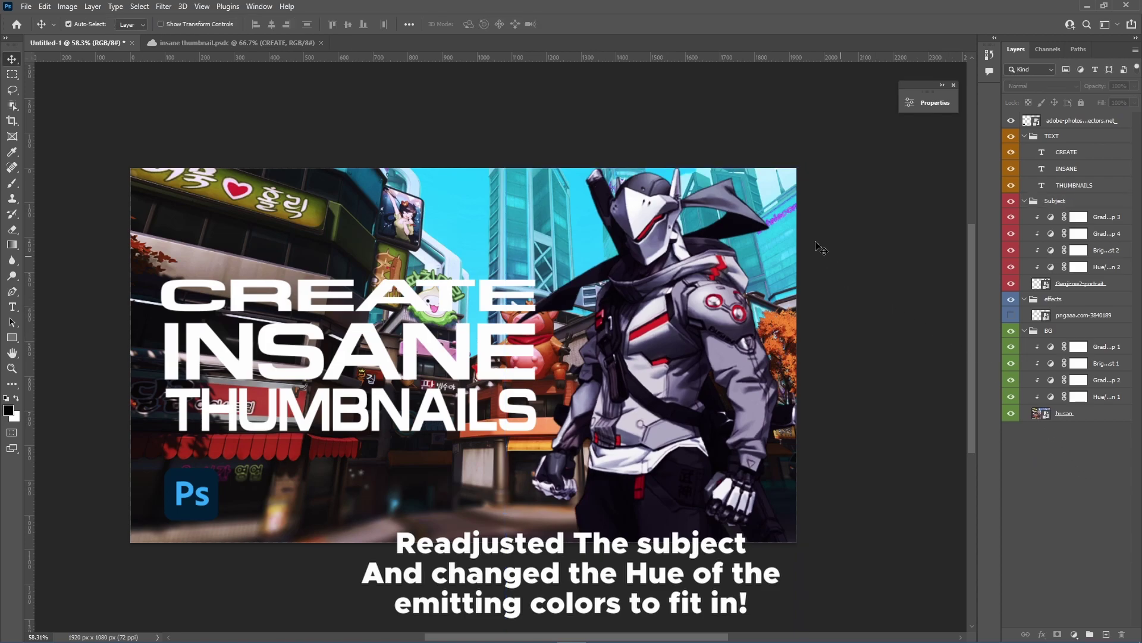
pyautogui.hotkey('alt', 'Tab')
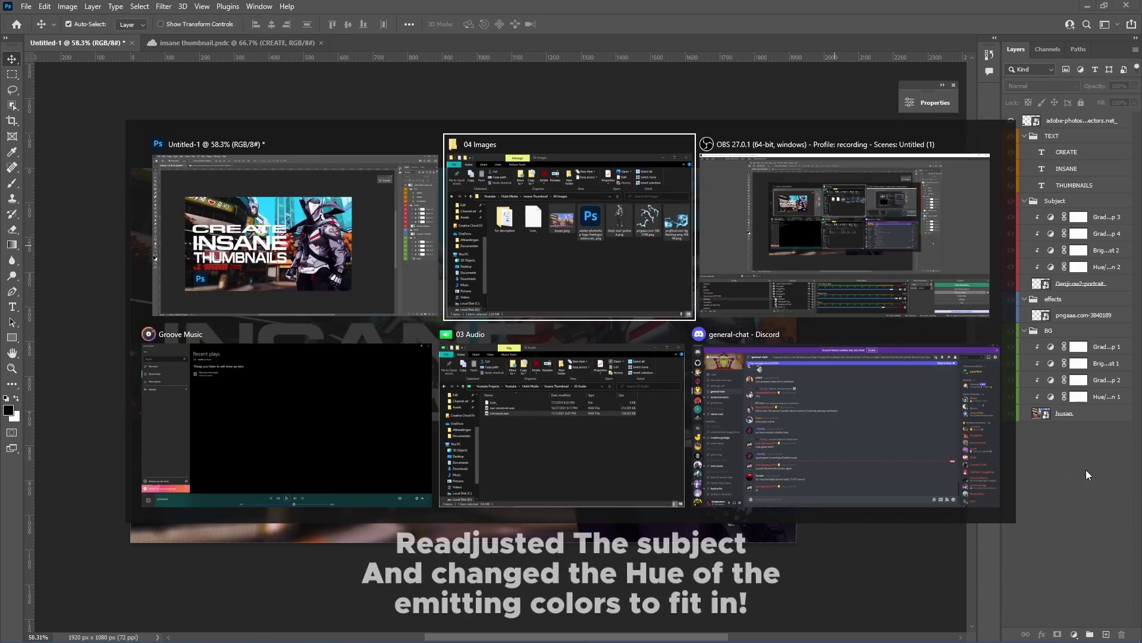
pyautogui.press('Escape')
pyautogui.press('XF86AudioPlay')
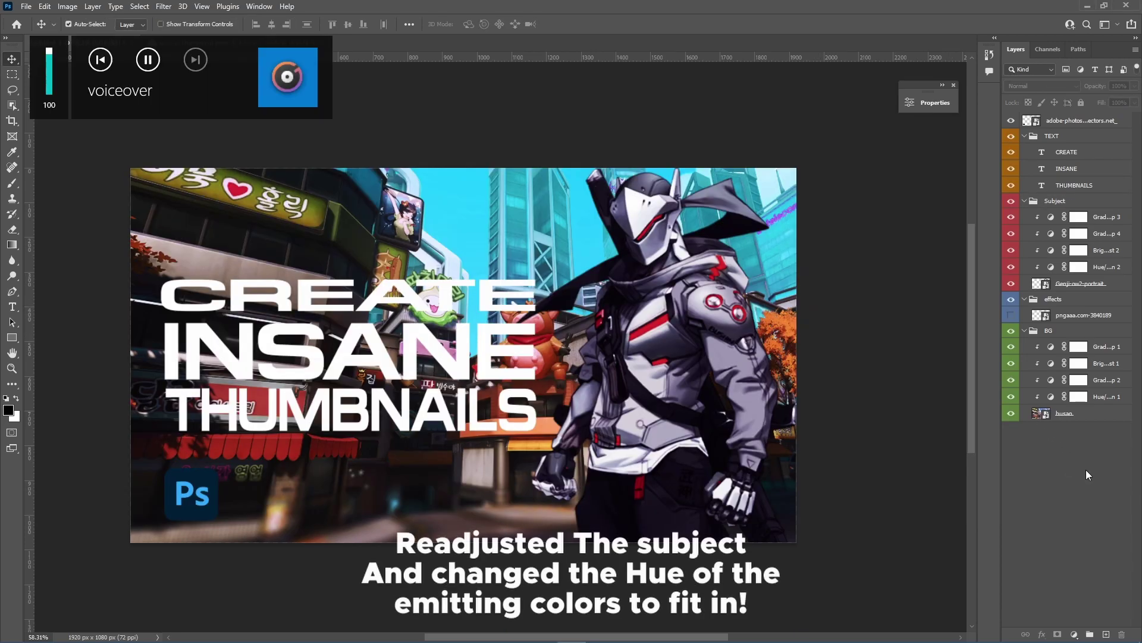
# Step: Convert the CREATE, INSANE and THUMBNAILS text layers into one smart object and open its contents for editing
pyautogui.click(1067, 151)
pyautogui.keyDown('shift'); pyautogui.click(1068, 185); pyautogui.keyUp('shift')
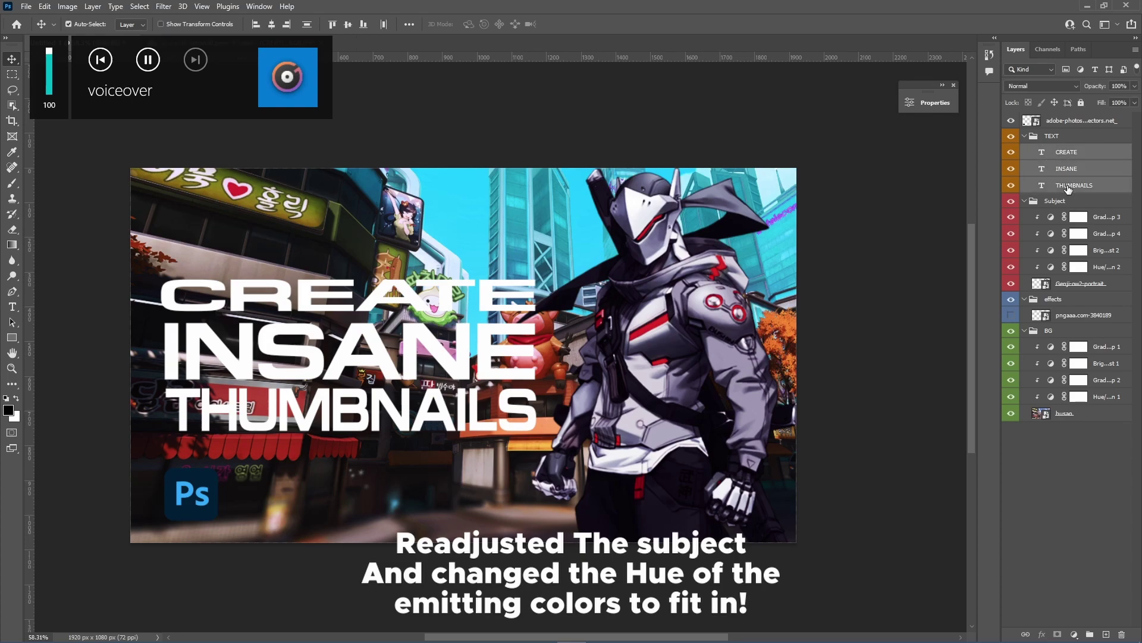
pyautogui.rightClick(1067, 186)
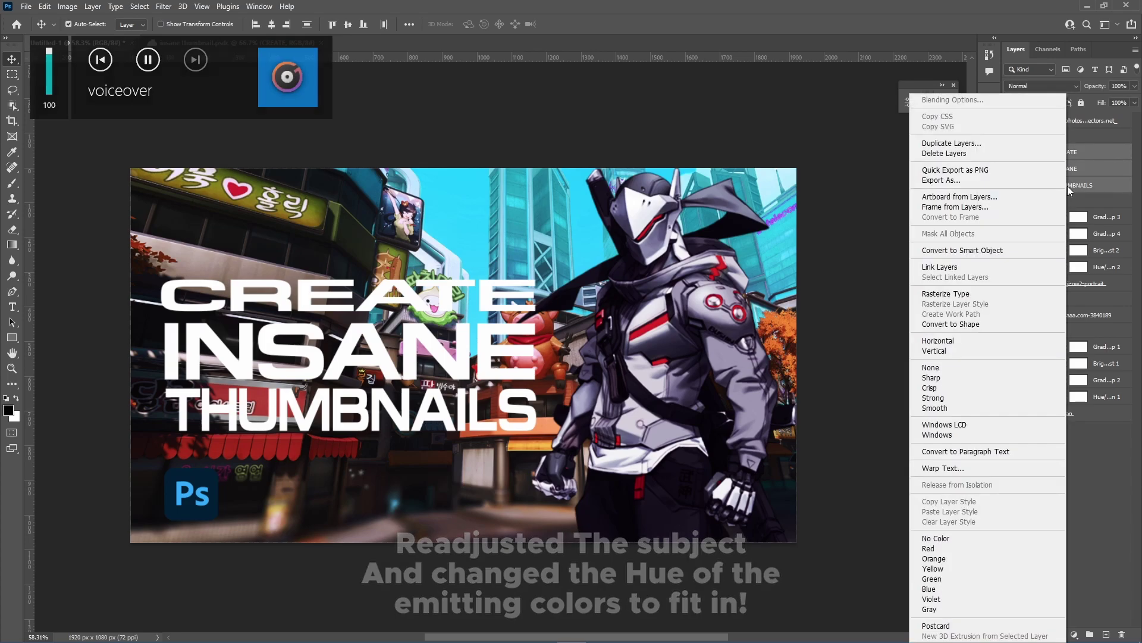
pyautogui.click(969, 250)
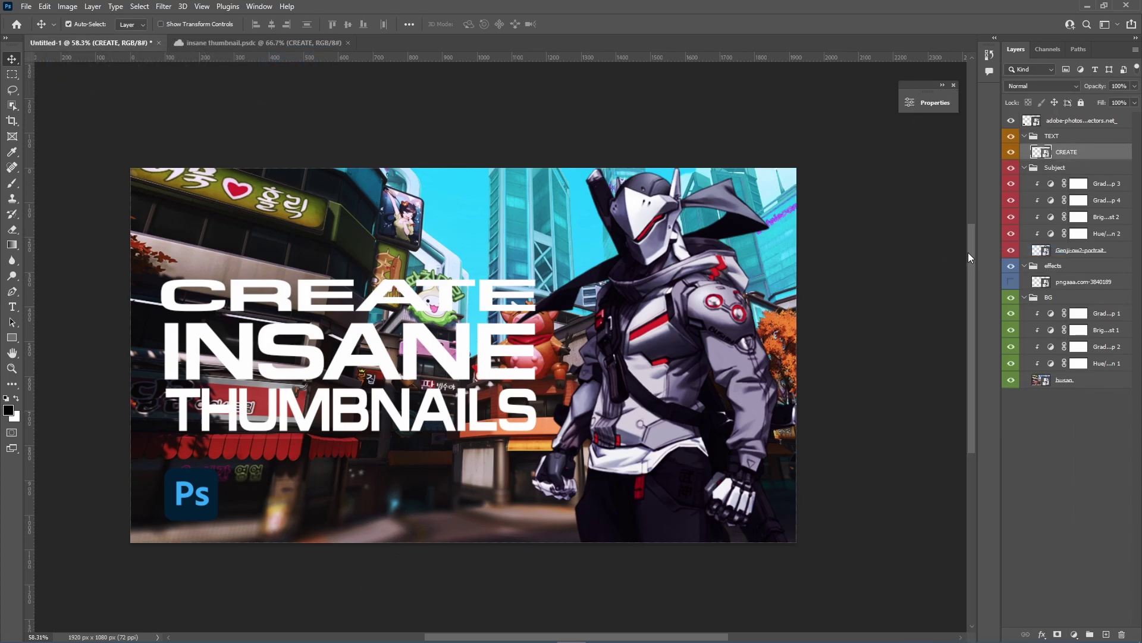
pyautogui.doubleClick(1041, 152)
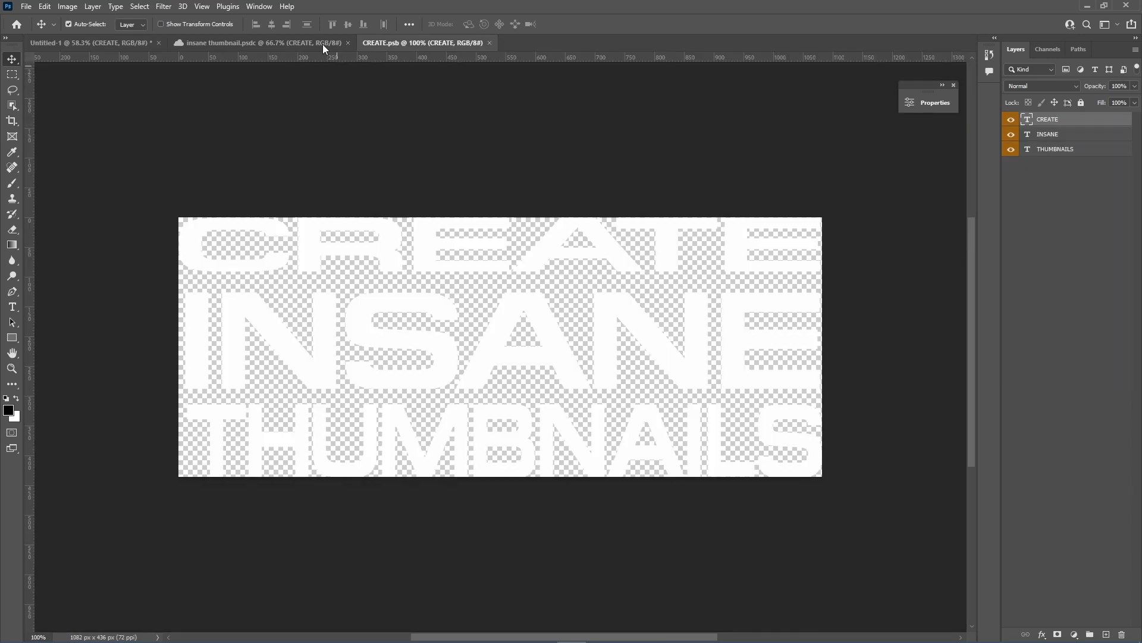
pyautogui.click(263, 44)
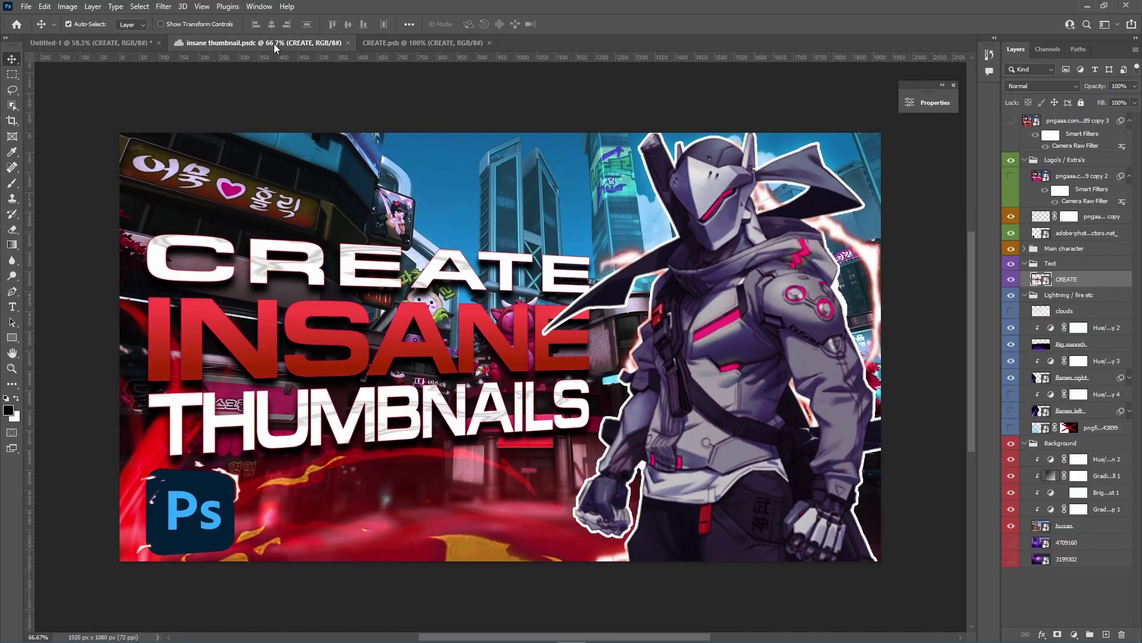
pyautogui.click(404, 43)
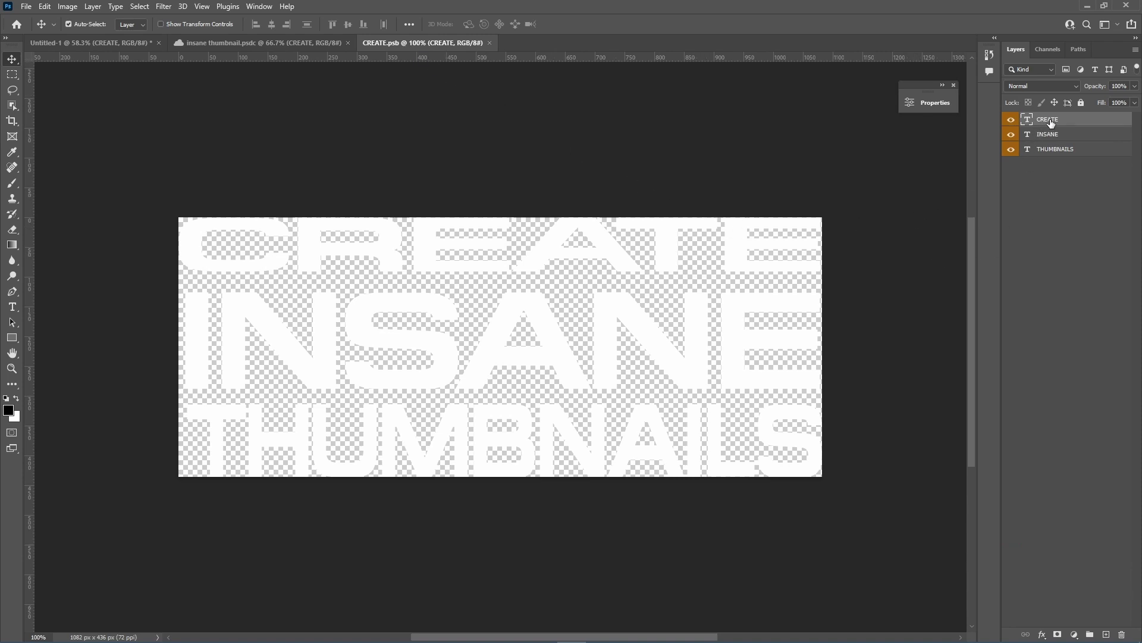
# Step: Move the CREATE text slightly down, away from the canvas's upper edge and closer to INSANE
pyautogui.hotkey('ctrl', 't')
pyautogui.moveTo(737, 246); pyautogui.dragTo(738, 256)
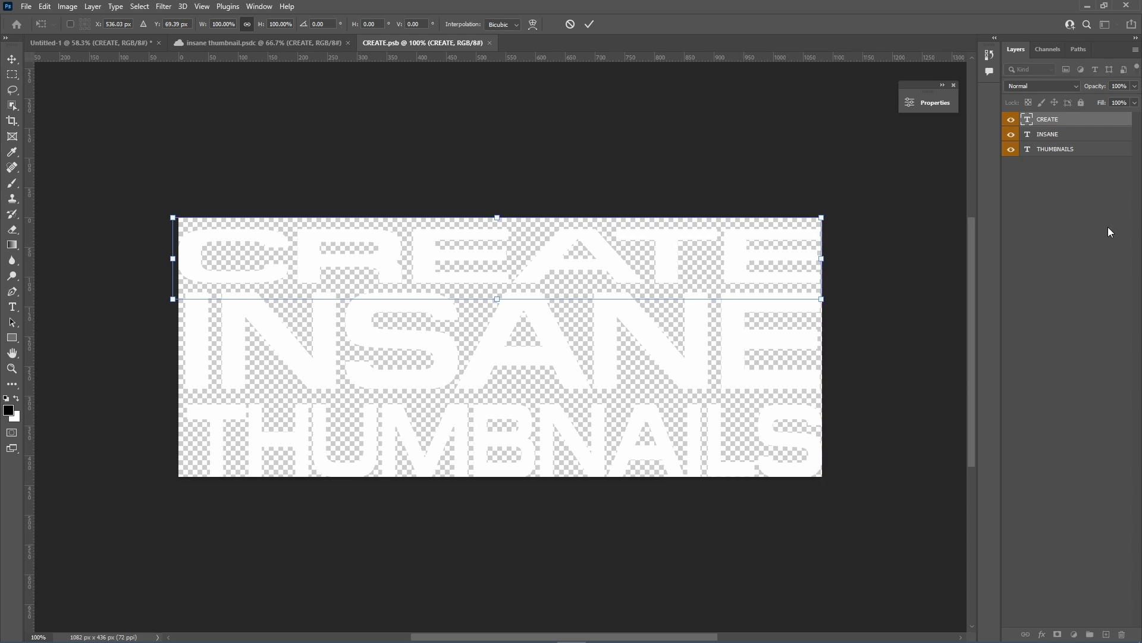
pyautogui.click(1042, 162)
# Step: Extend the smart object's canvas with the Crop tool on all four sides to 1180 x 538 px
pyautogui.press('c')
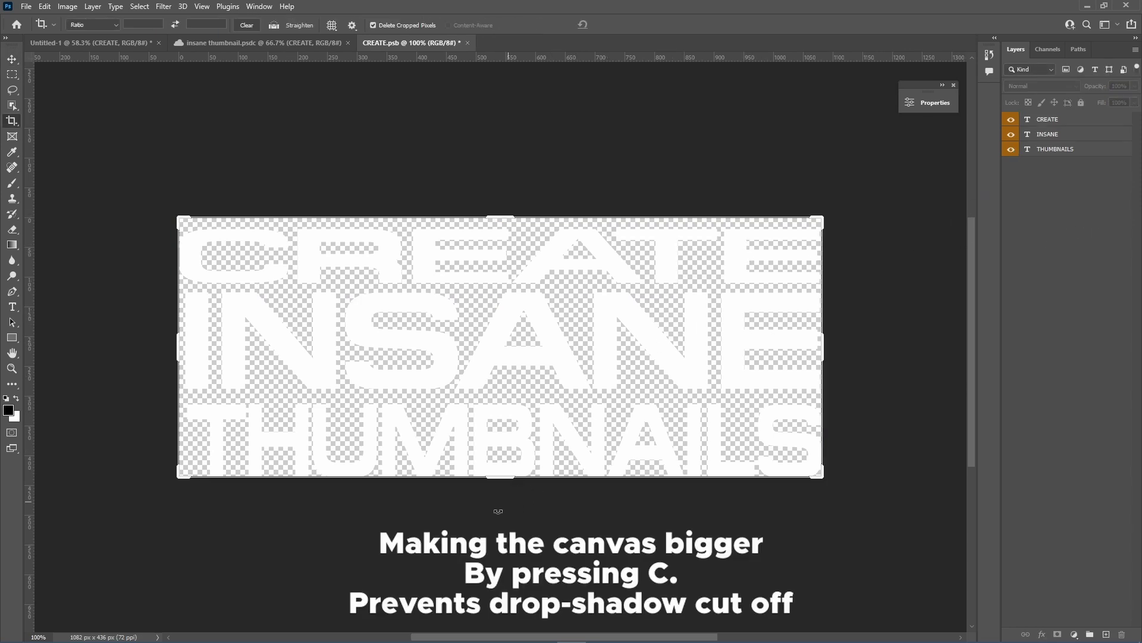
pyautogui.moveTo(500, 481); pyautogui.dragTo(501, 494)
pyautogui.moveTo(506, 217); pyautogui.dragTo(506, 173)
pyautogui.moveTo(173, 360); pyautogui.dragTo(166, 351)
pyautogui.moveTo(840, 345); pyautogui.dragTo(856, 347)
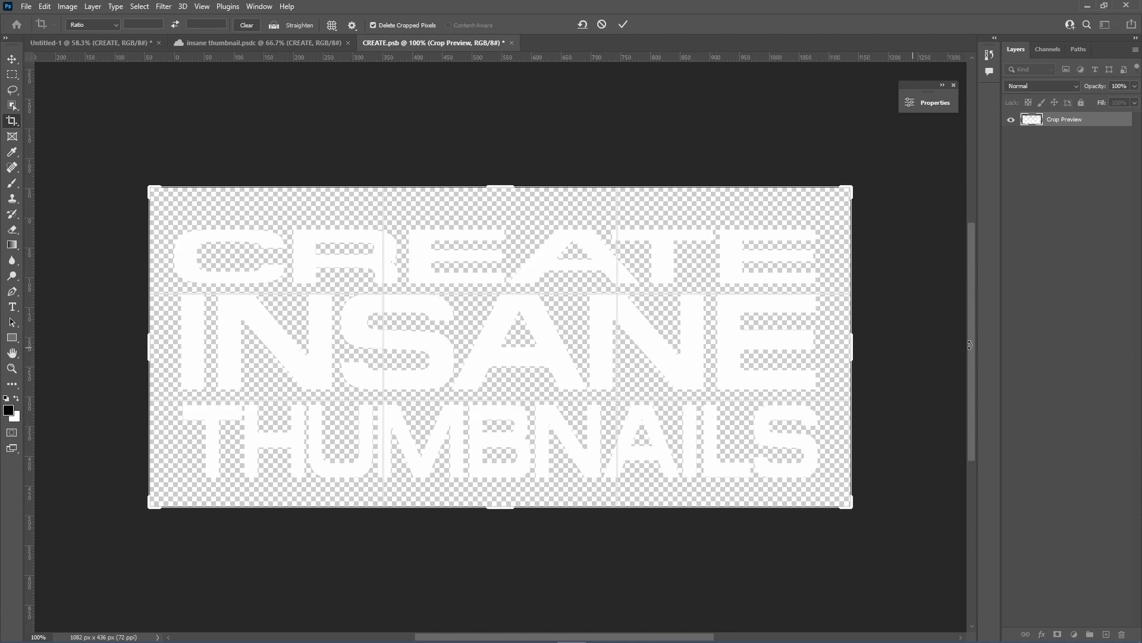
pyautogui.press('Return')
# Step: Stretch the THUMBNAILS text slightly wider so its left edge lines up with the words above
pyautogui.click(1026, 149)
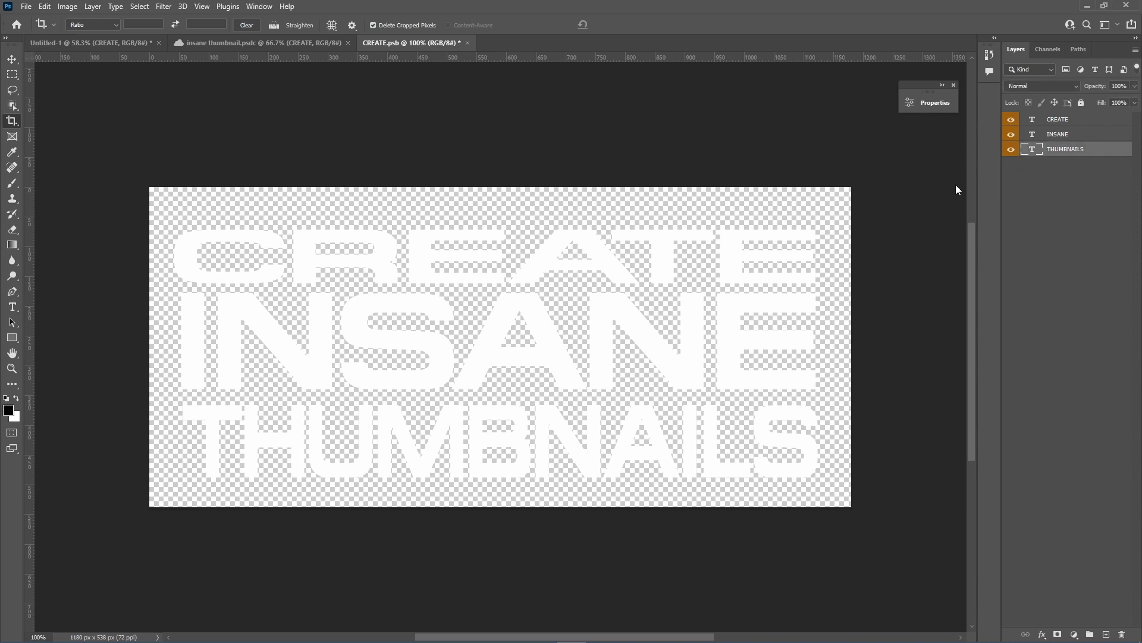
pyautogui.hotkey('ctrl', 't')
pyautogui.moveTo(181, 445); pyautogui.dragTo(174, 443)
pyautogui.press('Return')
pyautogui.click(1058, 283)
pyautogui.press('c')
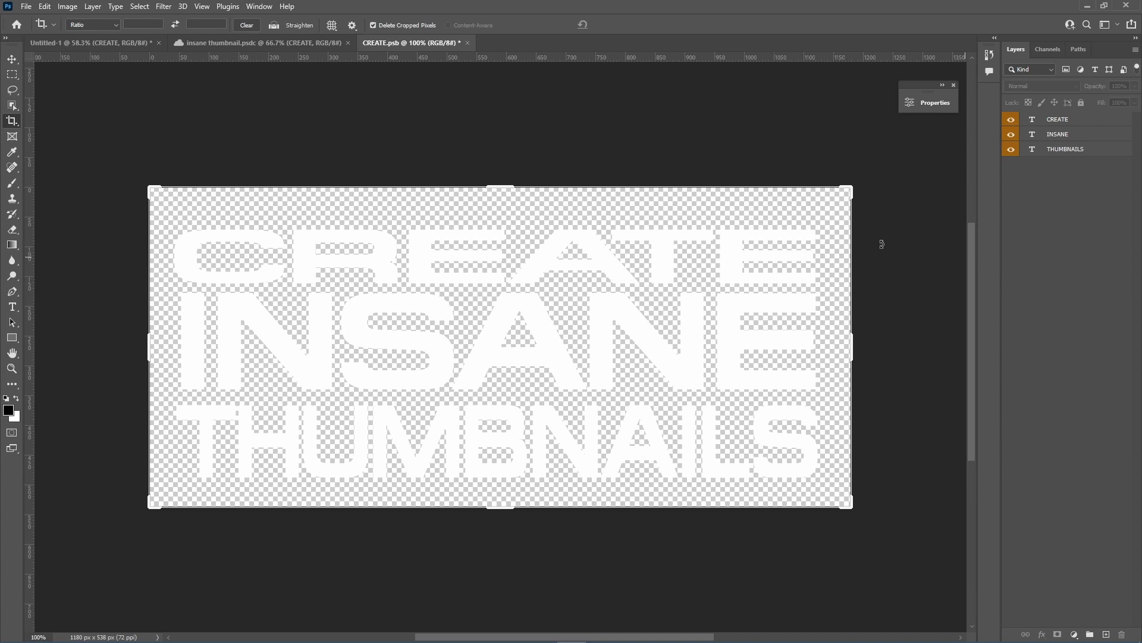
pyautogui.press('v')
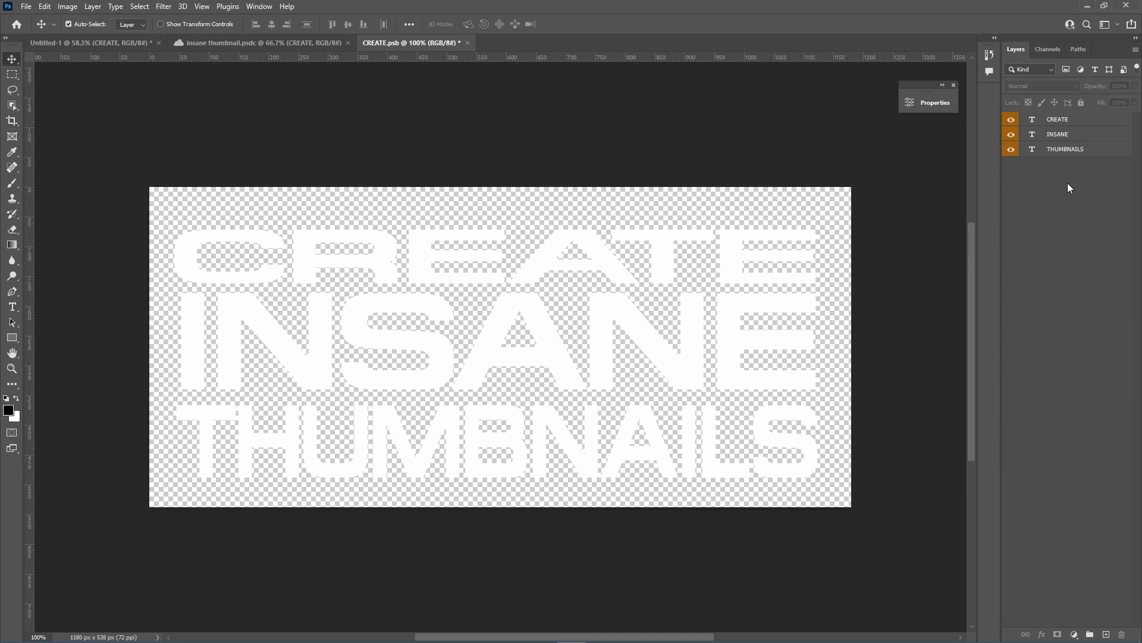
# Step: Open the layer style settings of the INSANE text layer
pyautogui.click(1065, 137)
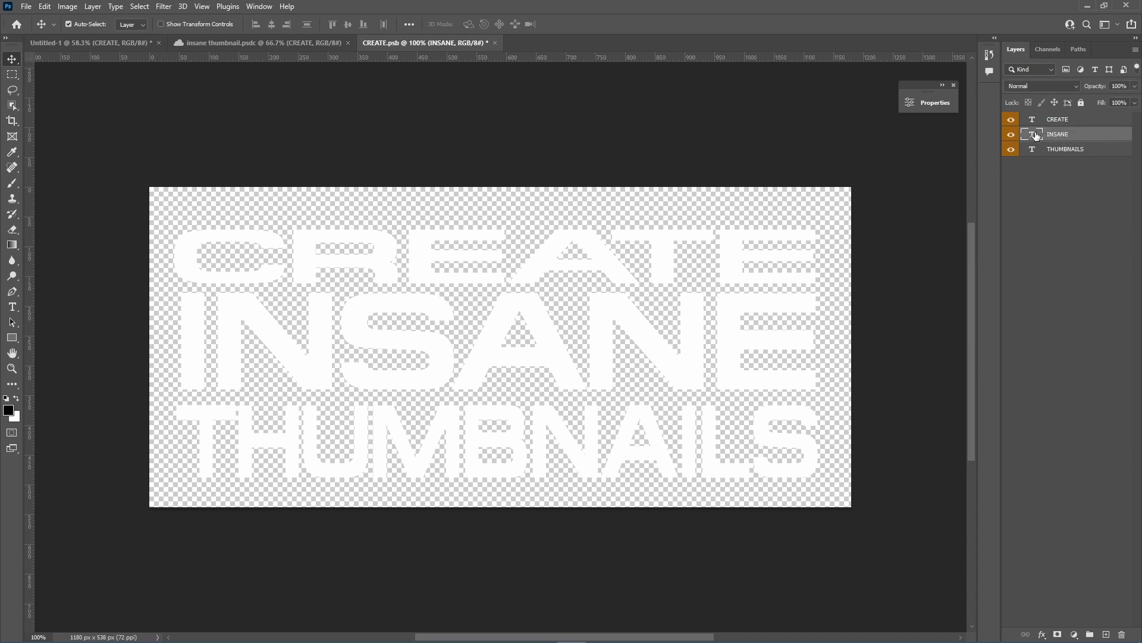
pyautogui.doubleClick(1062, 138)
pyautogui.press('Return')
pyautogui.doubleClick(1111, 138)
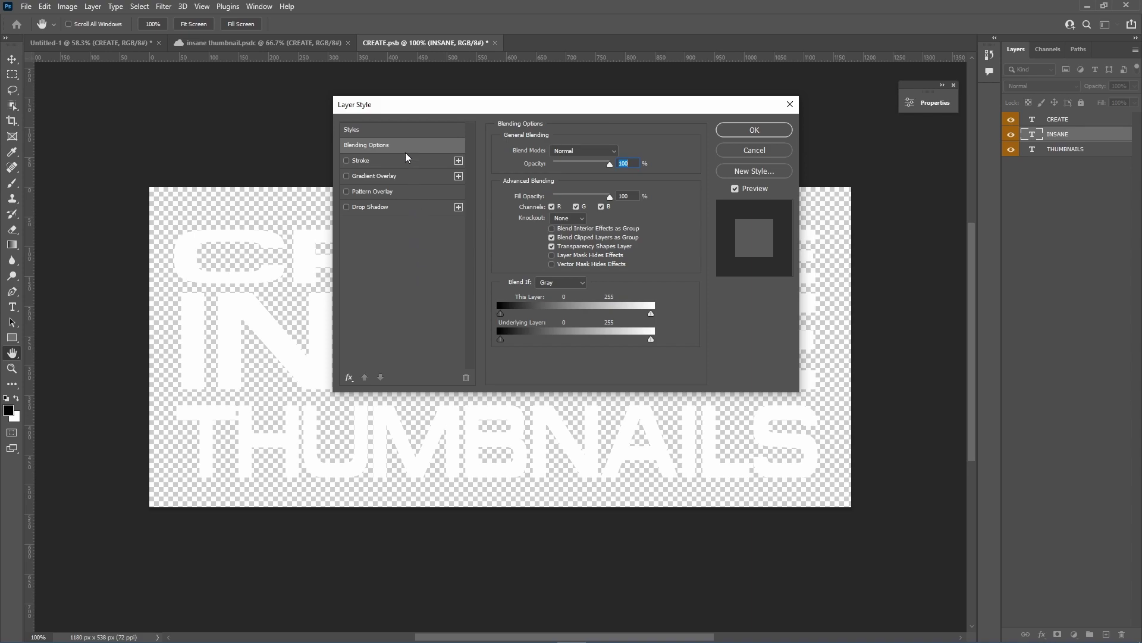
pyautogui.click(346, 160)
pyautogui.click(347, 177)
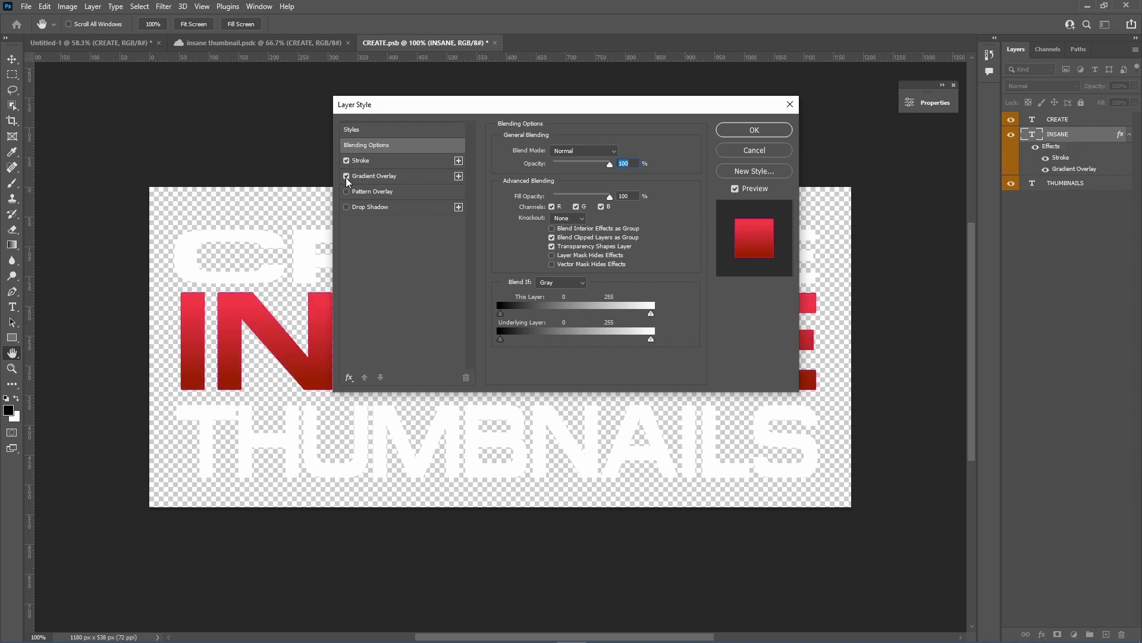
pyautogui.click(347, 208)
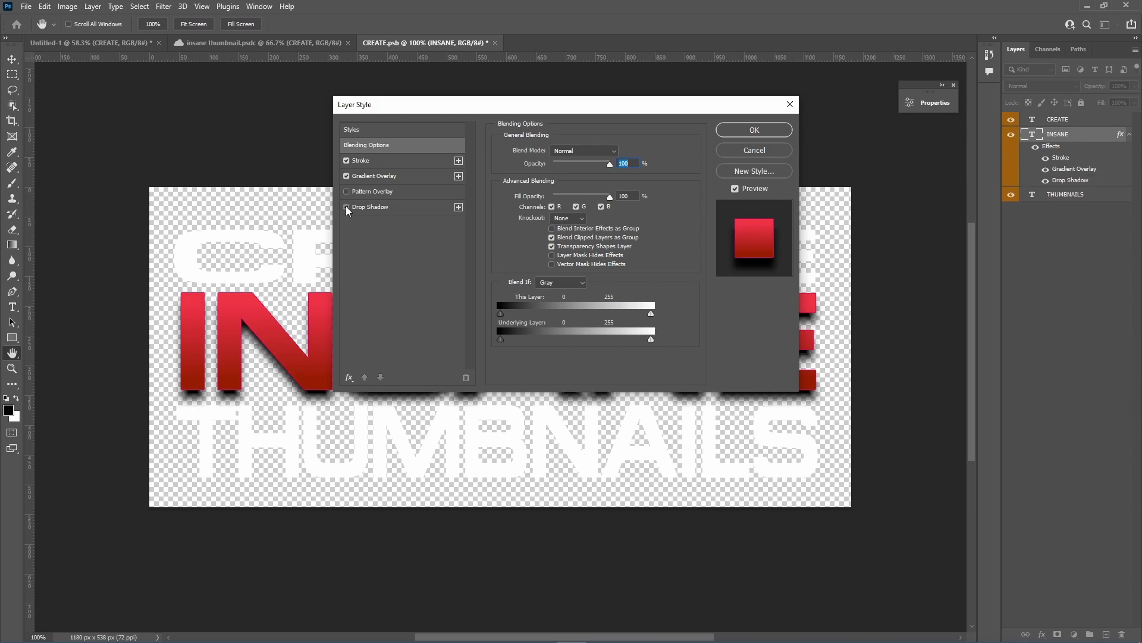
pyautogui.click(347, 208)
pyautogui.click(347, 161)
pyautogui.click(346, 177)
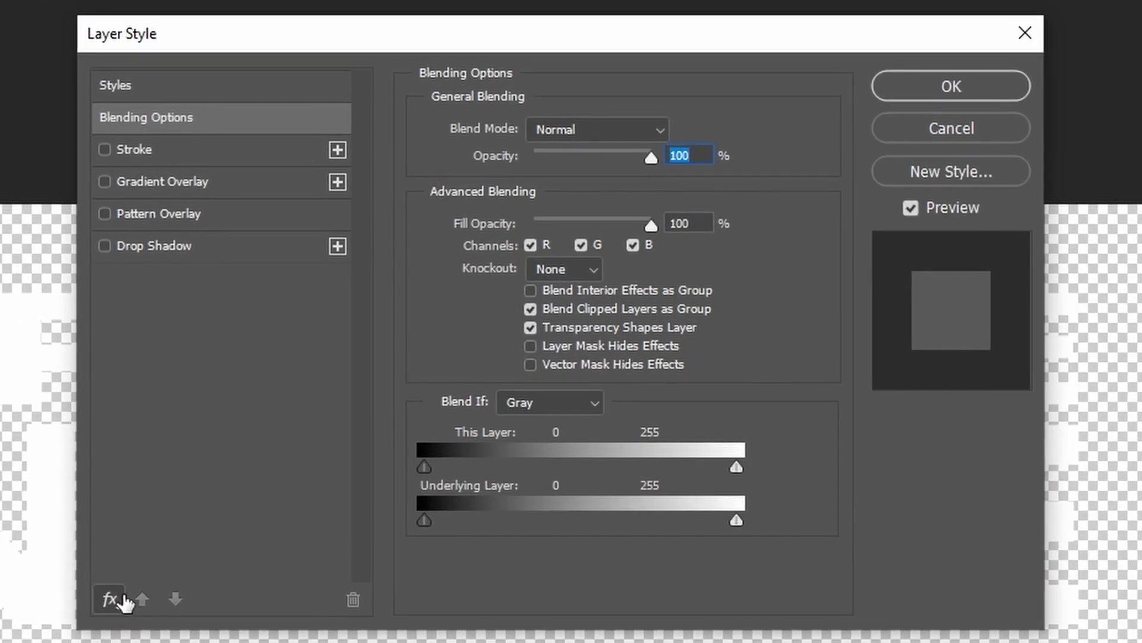
# Step: Show all layer effects and enable a 1 px pink Stroke, a red linear Gradient Overlay and a black Drop Shadow on INSANE
pyautogui.click(348, 378)
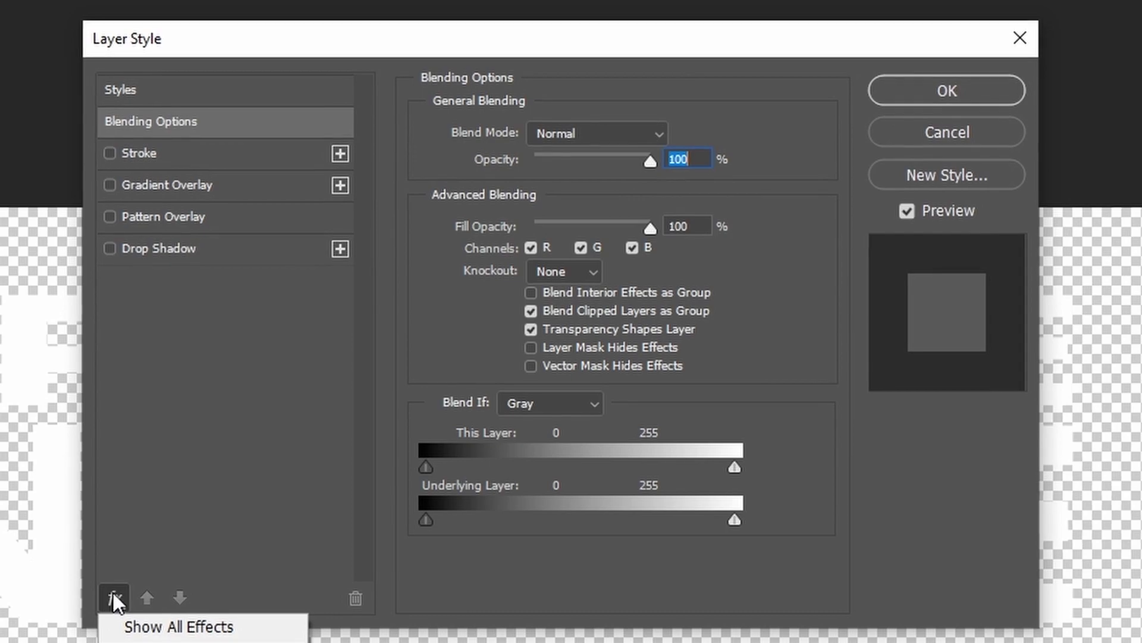
pyautogui.click(161, 625)
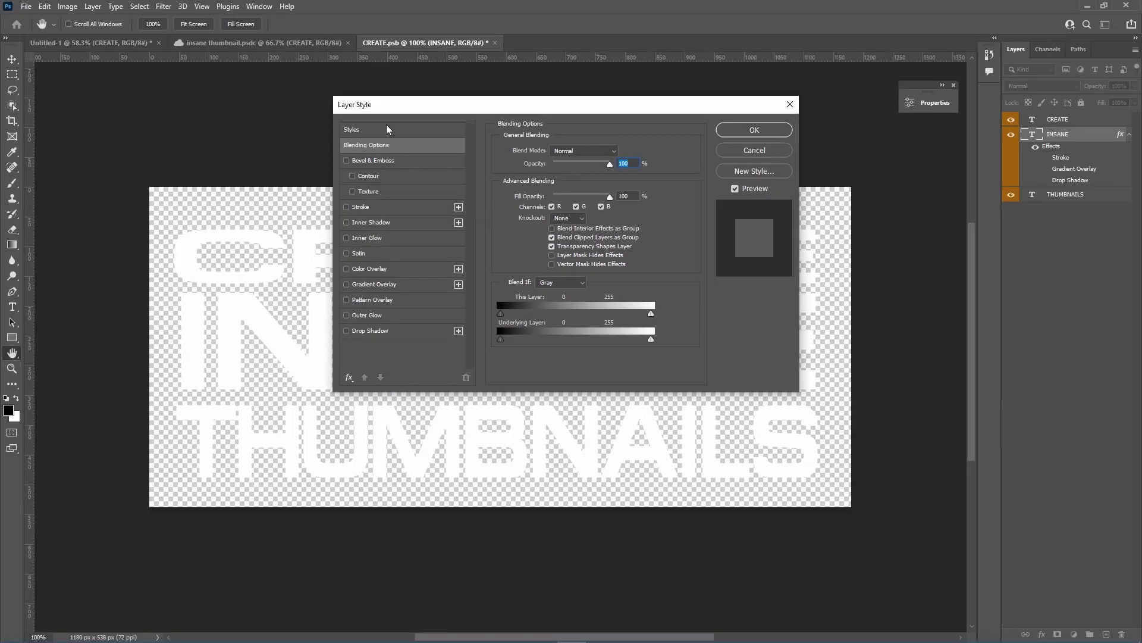
pyautogui.click(347, 207)
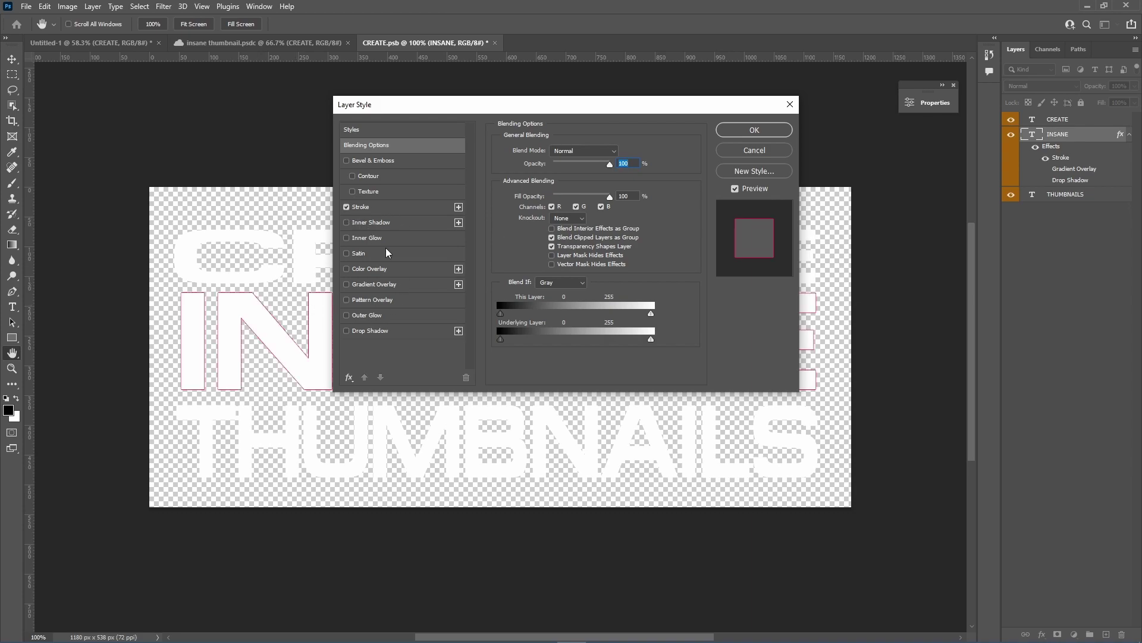
pyautogui.click(346, 285)
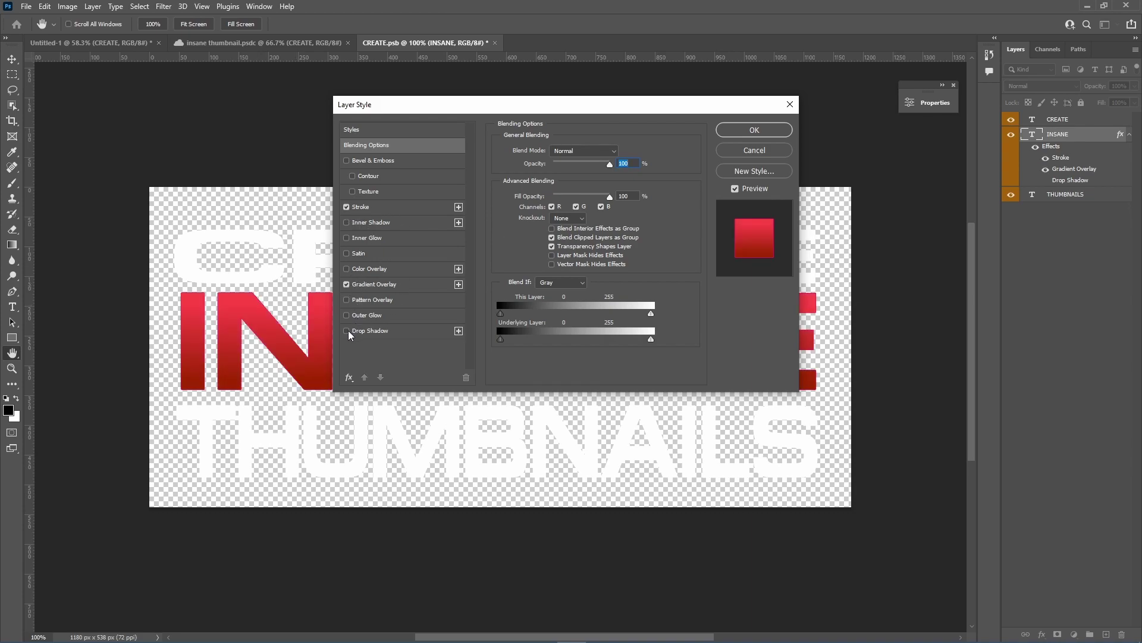
pyautogui.click(347, 332)
pyautogui.click(380, 207)
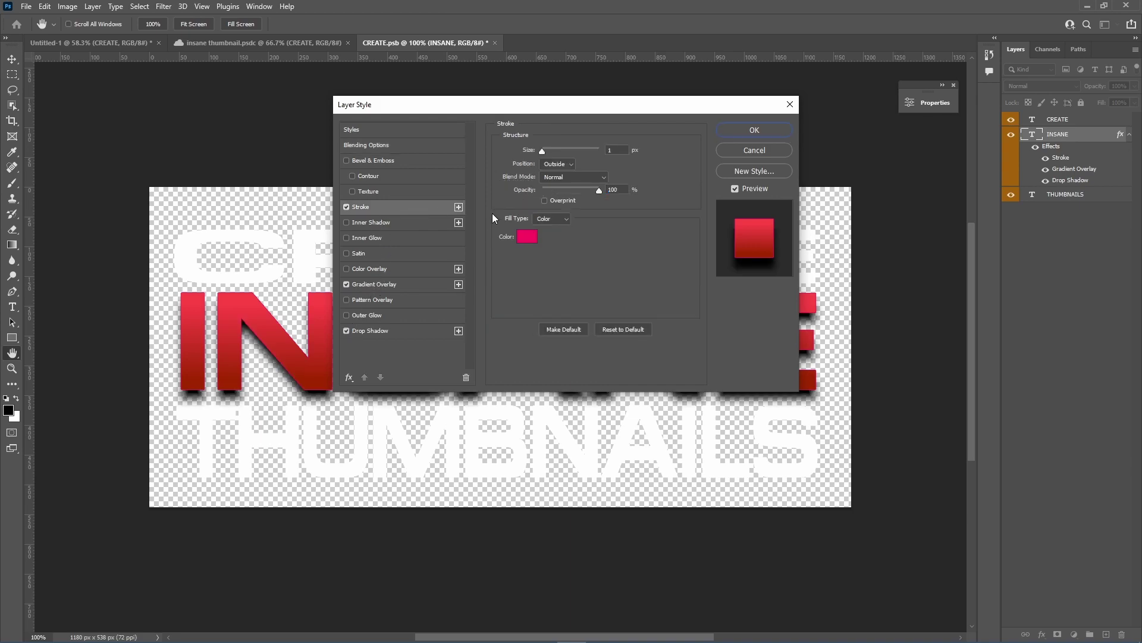
pyautogui.click(404, 286)
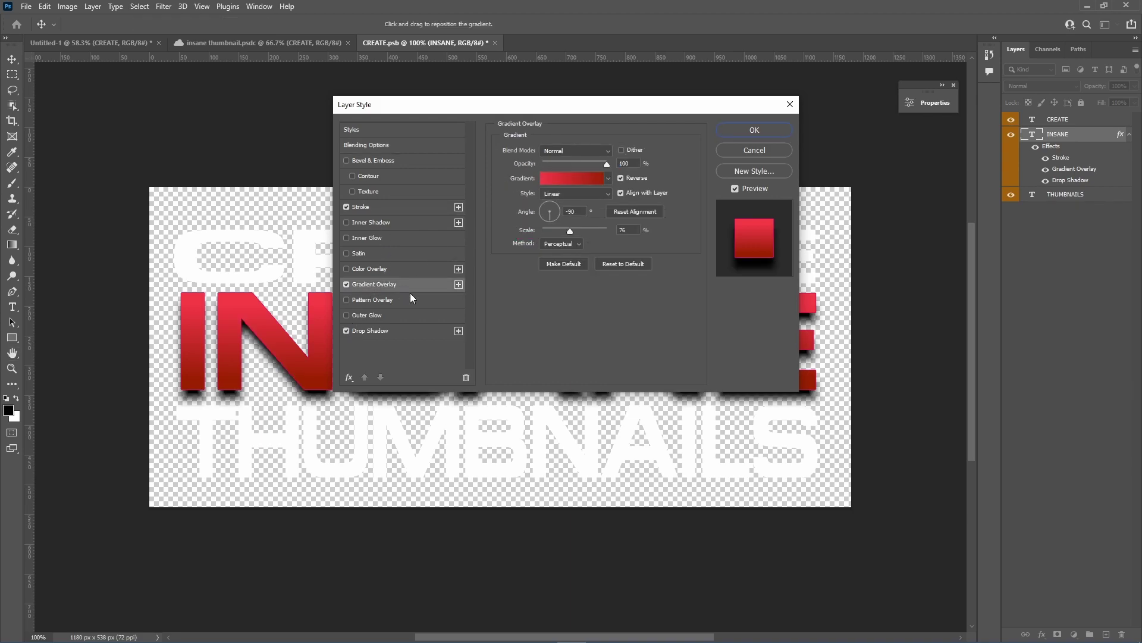
pyautogui.click(405, 332)
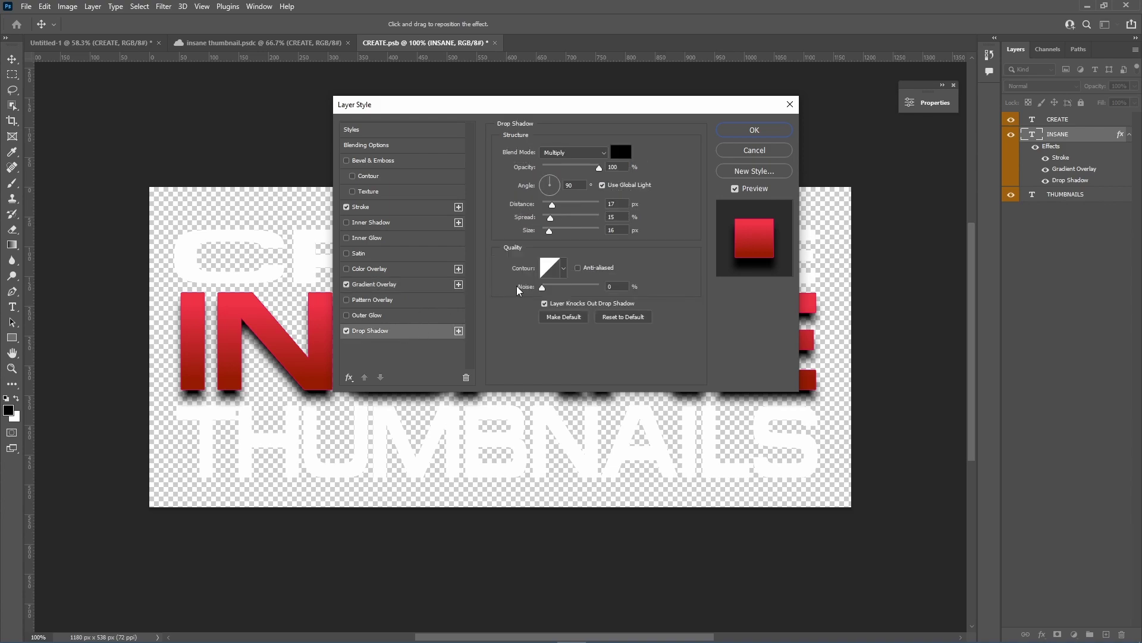
# Step: Save the current layer effects as a new style named "red thumbnail" and display the saved styles
pyautogui.click(755, 171)
pyautogui.write('red')
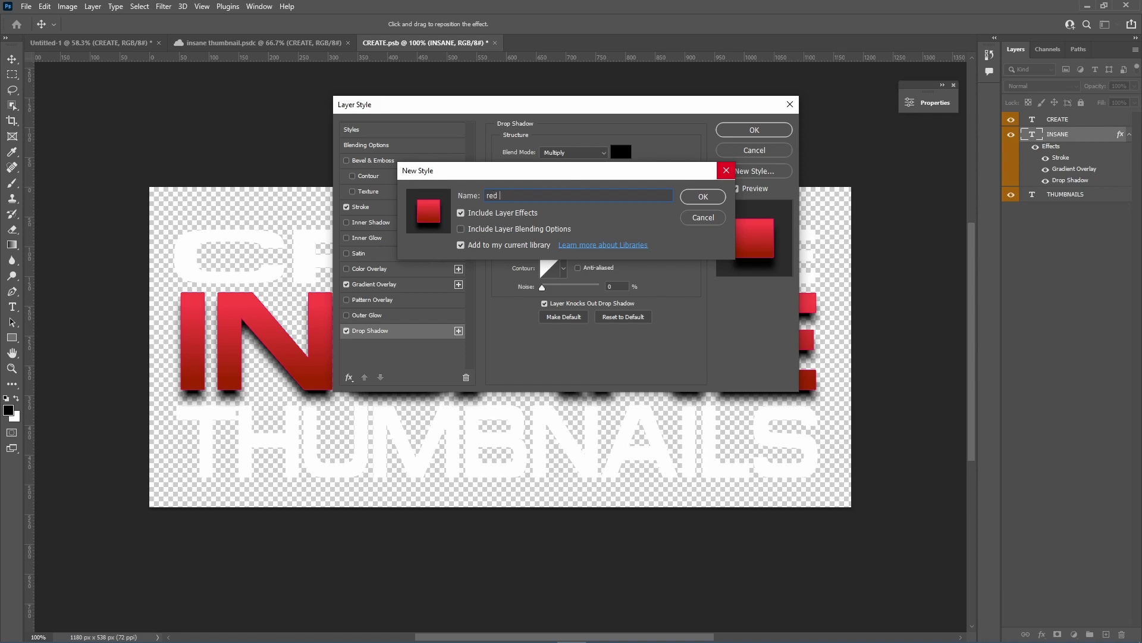
pyautogui.write(' thumbnail')
pyautogui.press('Return')
pyautogui.click(420, 131)
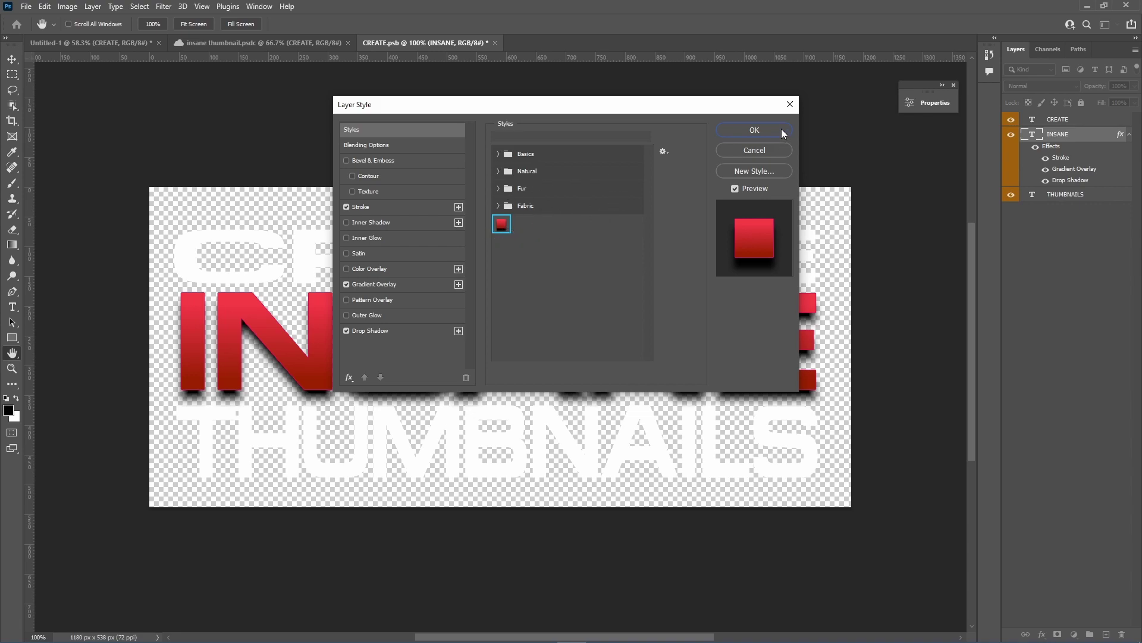
# Step: Change the dark red end of INSANE's gradient overlay to a near-white colour
pyautogui.click(378, 284)
pyautogui.click(576, 176)
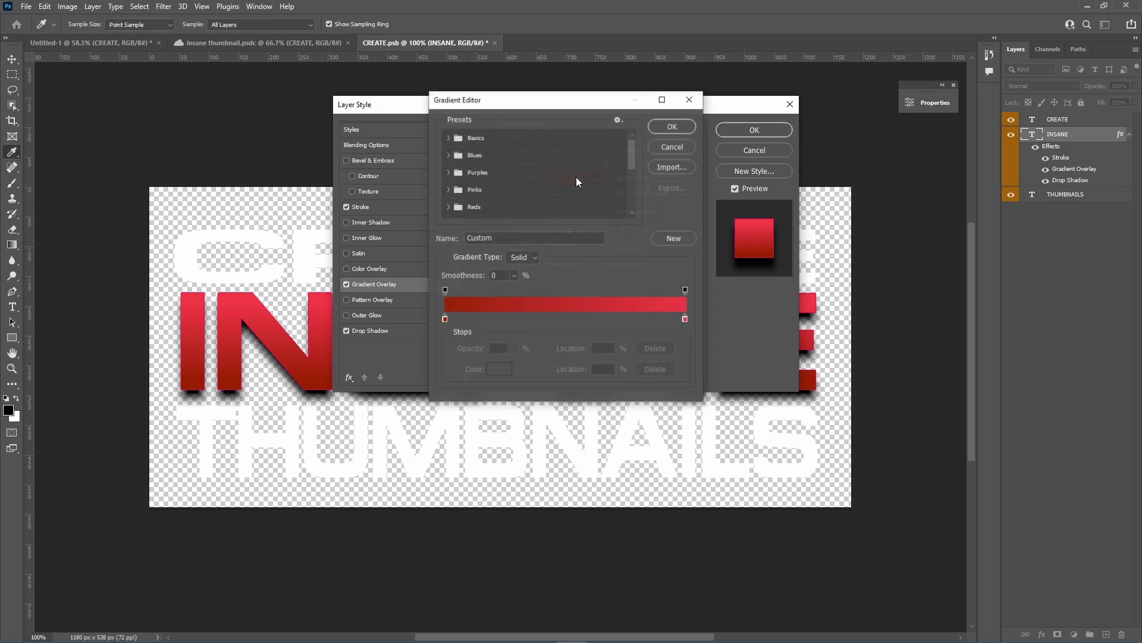
pyautogui.doubleClick(445, 318)
pyautogui.moveTo(554, 221); pyautogui.dragTo(415, 166)
pyautogui.click(697, 147)
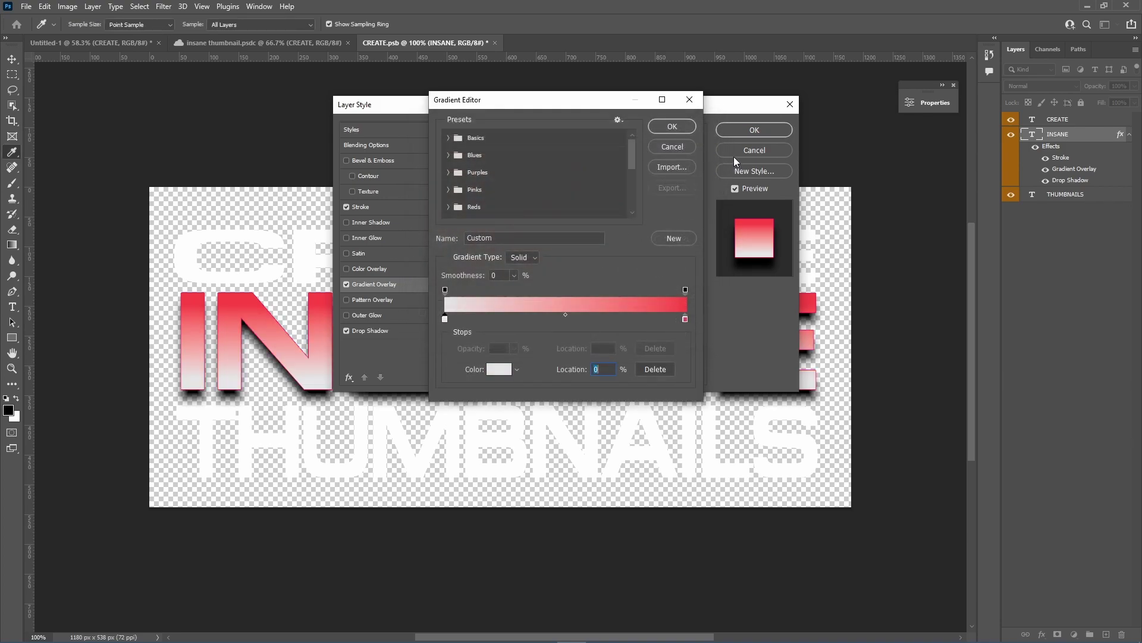
pyautogui.click(672, 126)
# Step: Save the red-to-white effects as a new style under the name Style 1, and cancel the layer style changes on INSANE
pyautogui.click(754, 171)
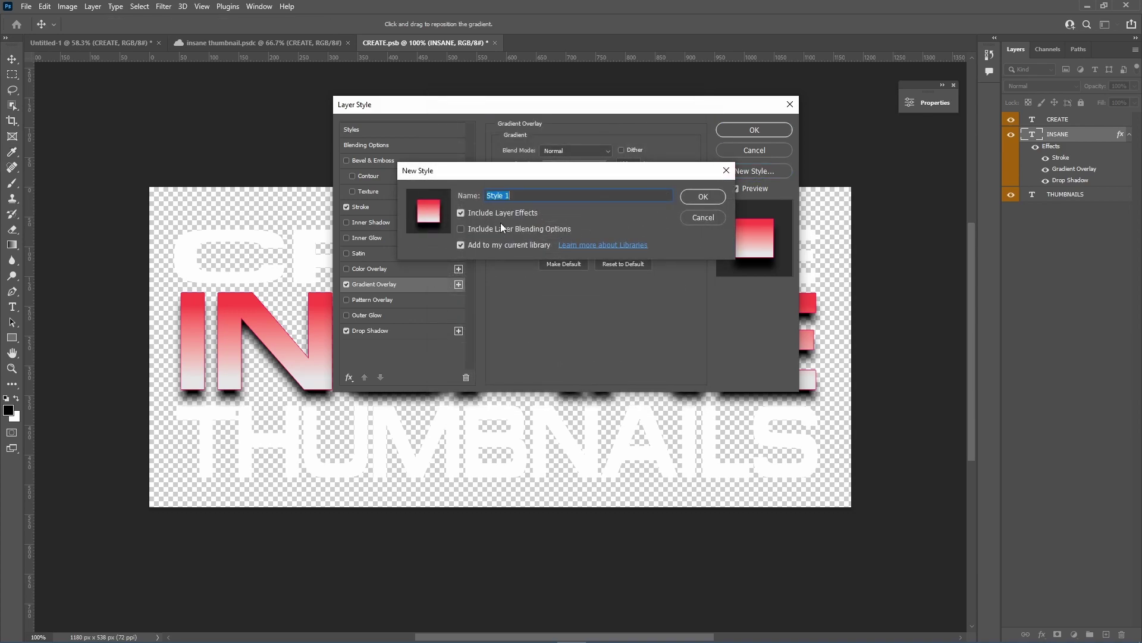
pyautogui.click(701, 197)
pyautogui.click(375, 133)
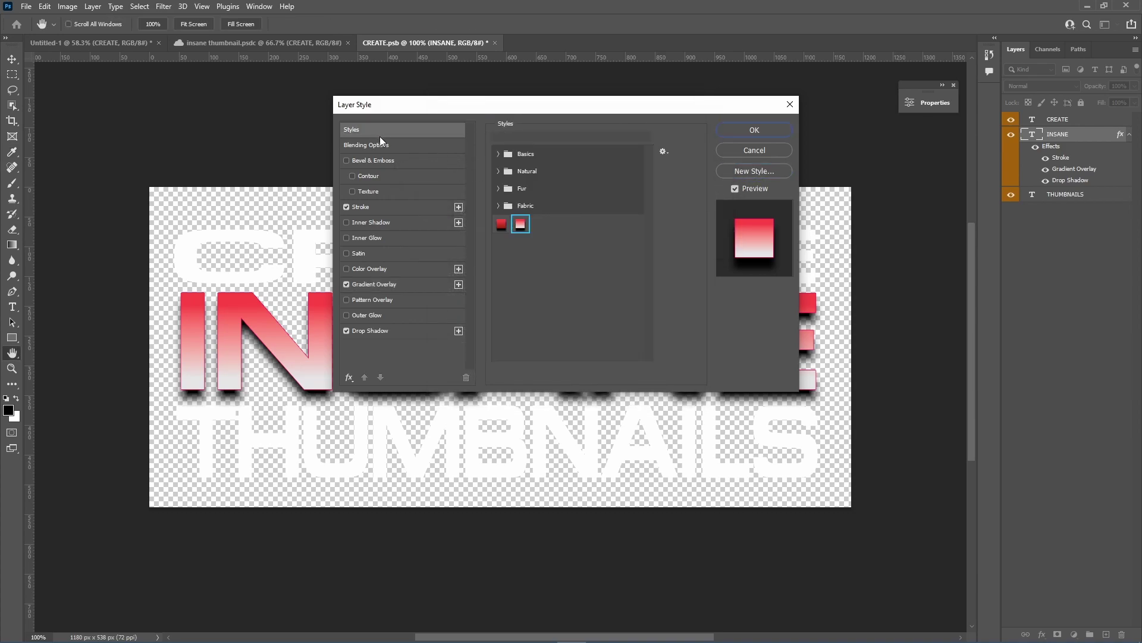
pyautogui.click(754, 150)
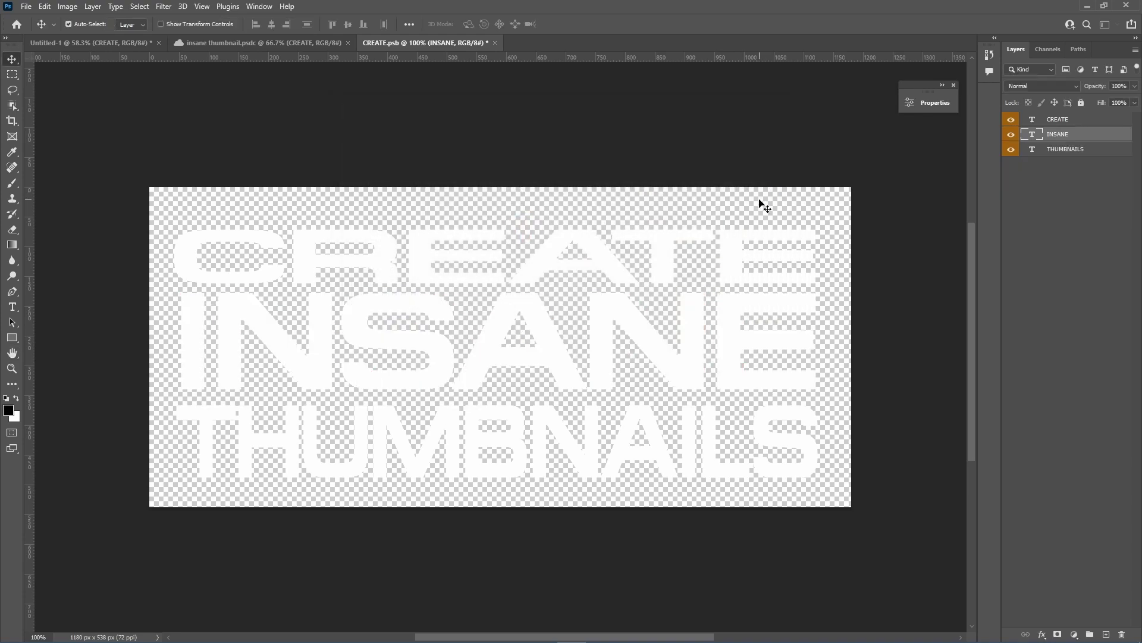
# Step: Apply the saved "red thumbnail" style to the INSANE text layer
pyautogui.press('ctrl')
pyautogui.click(351, 130)
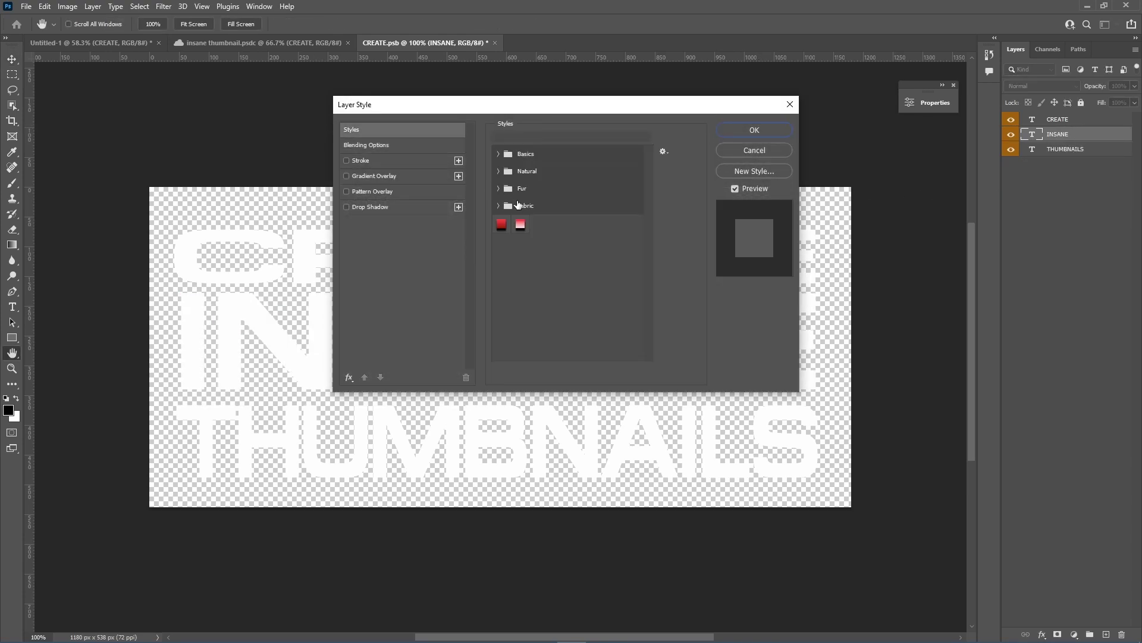
pyautogui.click(518, 217)
pyautogui.click(754, 130)
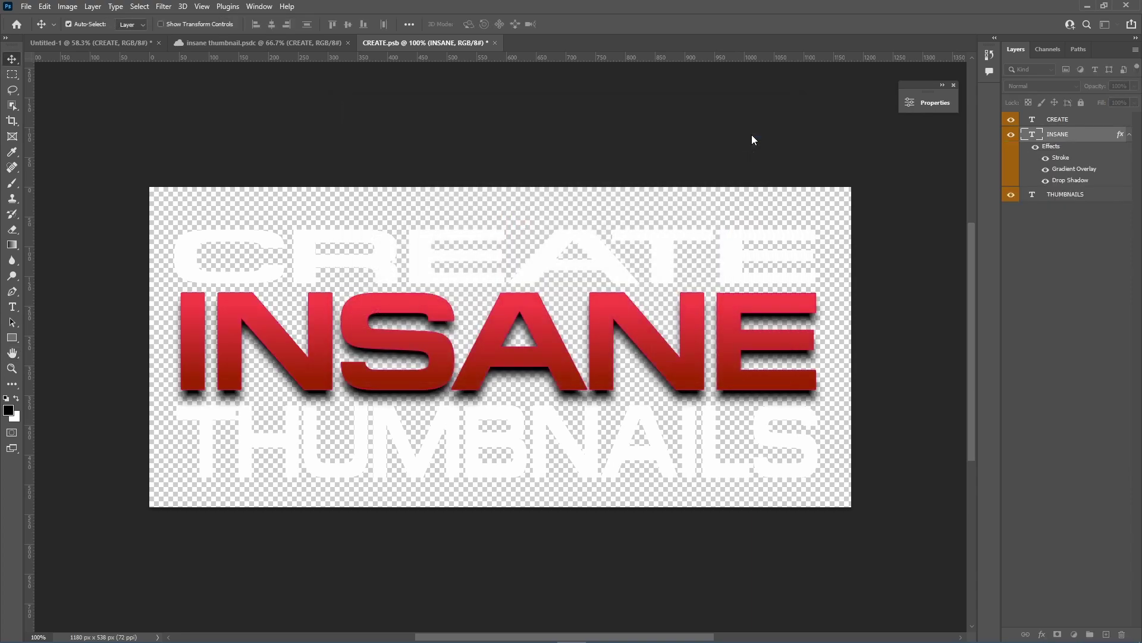
# Step: Add a stroke and a drop shadow to the CREATE text layer
pyautogui.doubleClick(1097, 124)
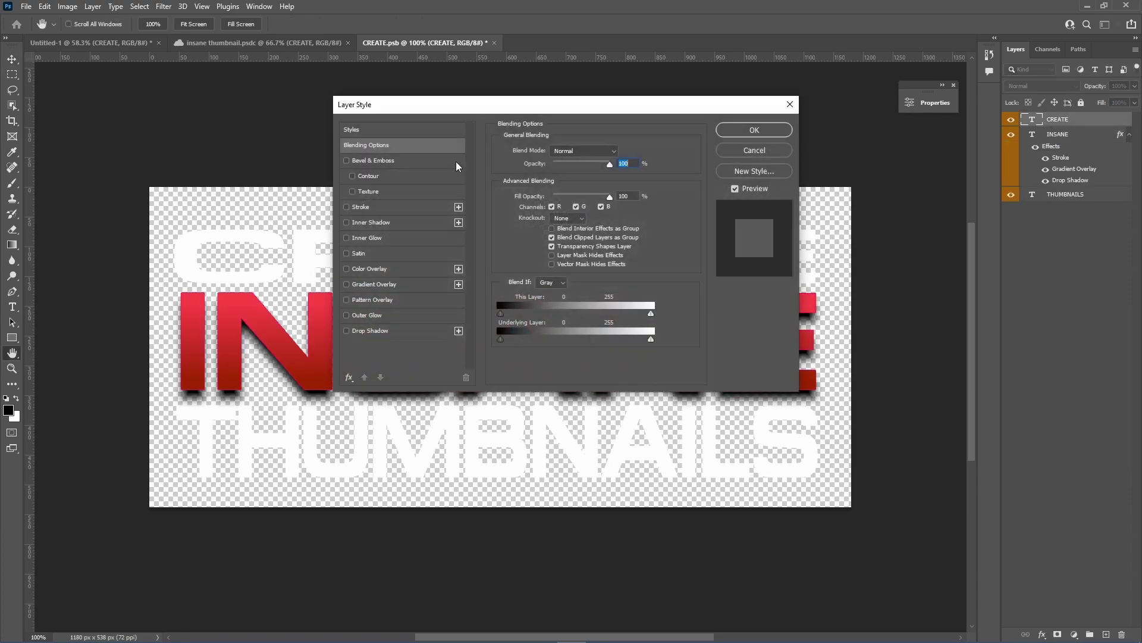
pyautogui.click(346, 207)
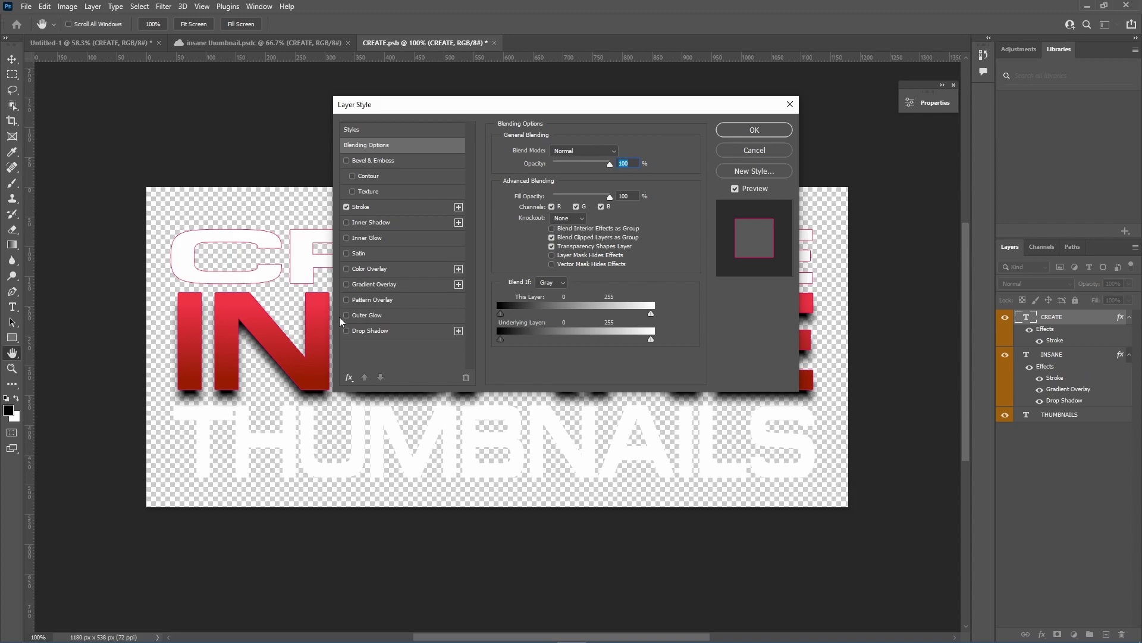
pyautogui.click(345, 330)
pyautogui.click(754, 130)
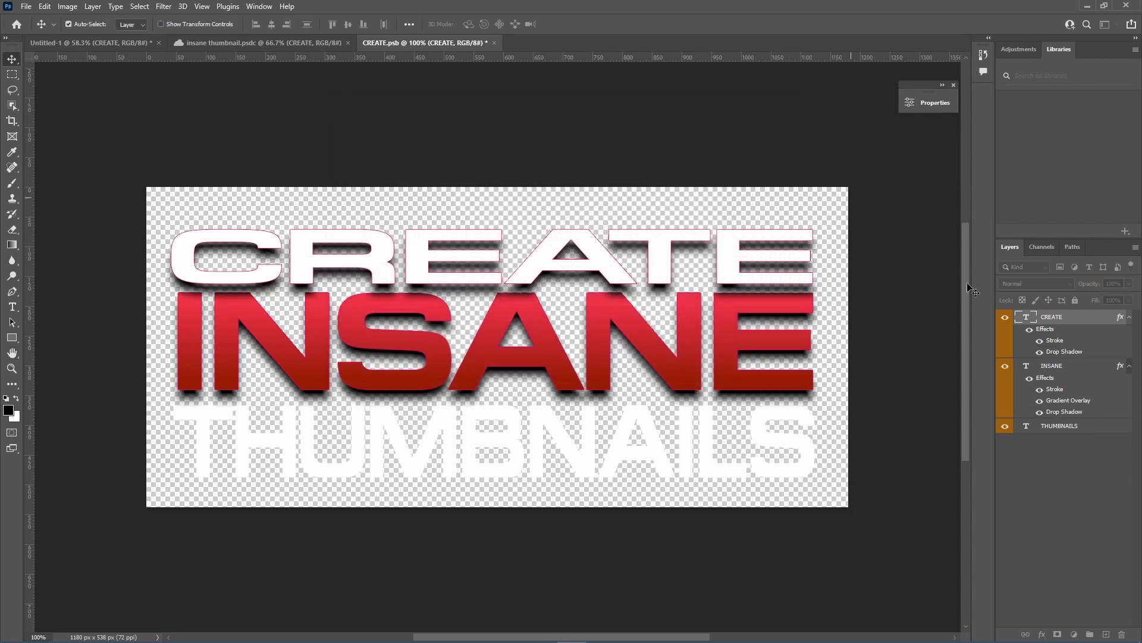
# Step: Add a matching stroke and drop shadow to the THUMBNAILS text layer, and deselect the layer
pyautogui.click(1078, 425)
pyautogui.press('h')
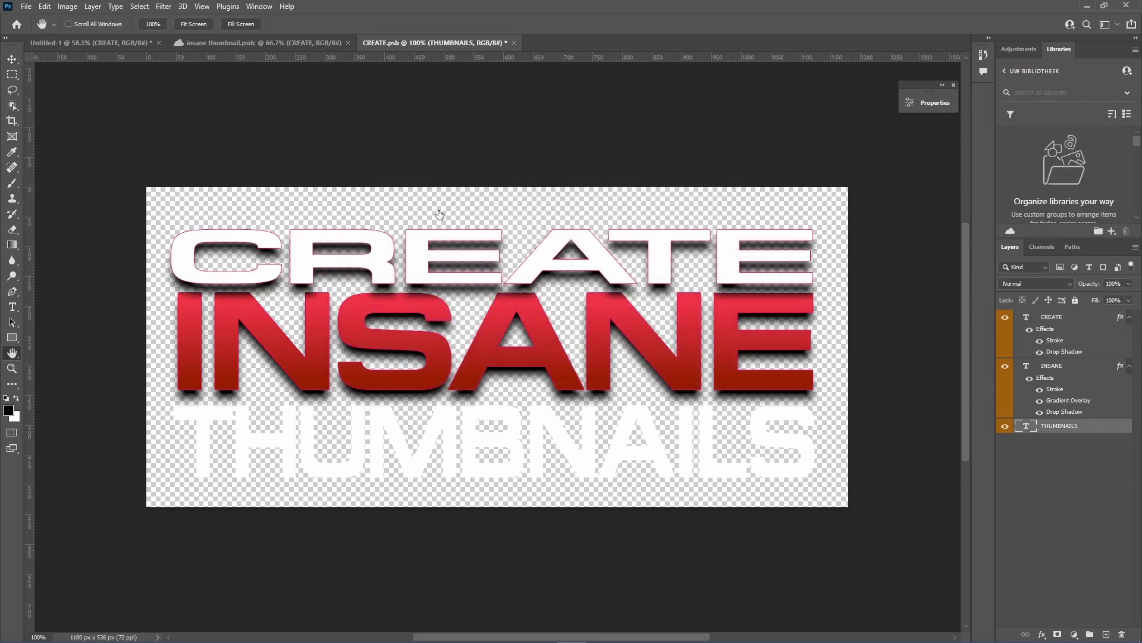
pyautogui.hotkey('ctrl', 'alt', 'l')
pyautogui.click(345, 207)
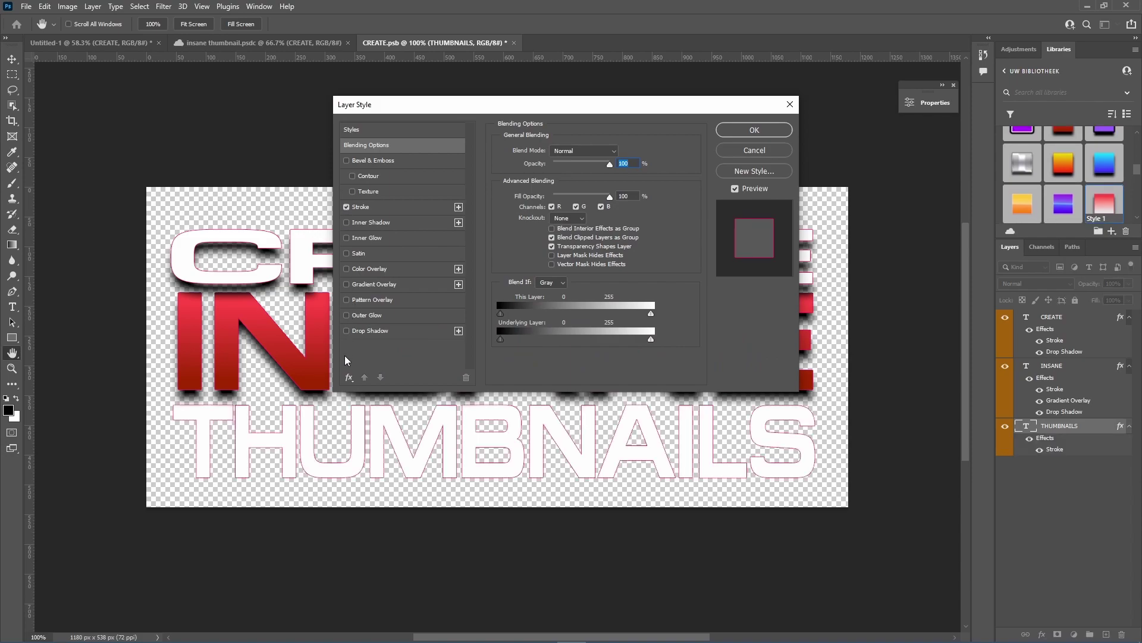
pyautogui.click(346, 331)
pyautogui.click(774, 131)
pyautogui.press('v')
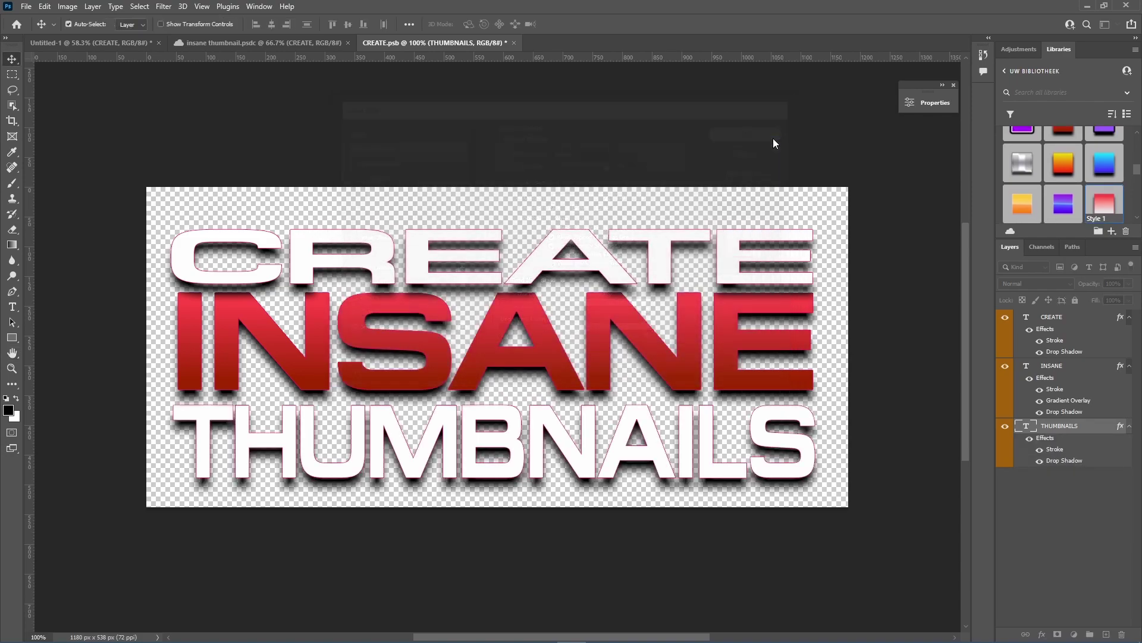
pyautogui.click(1098, 516)
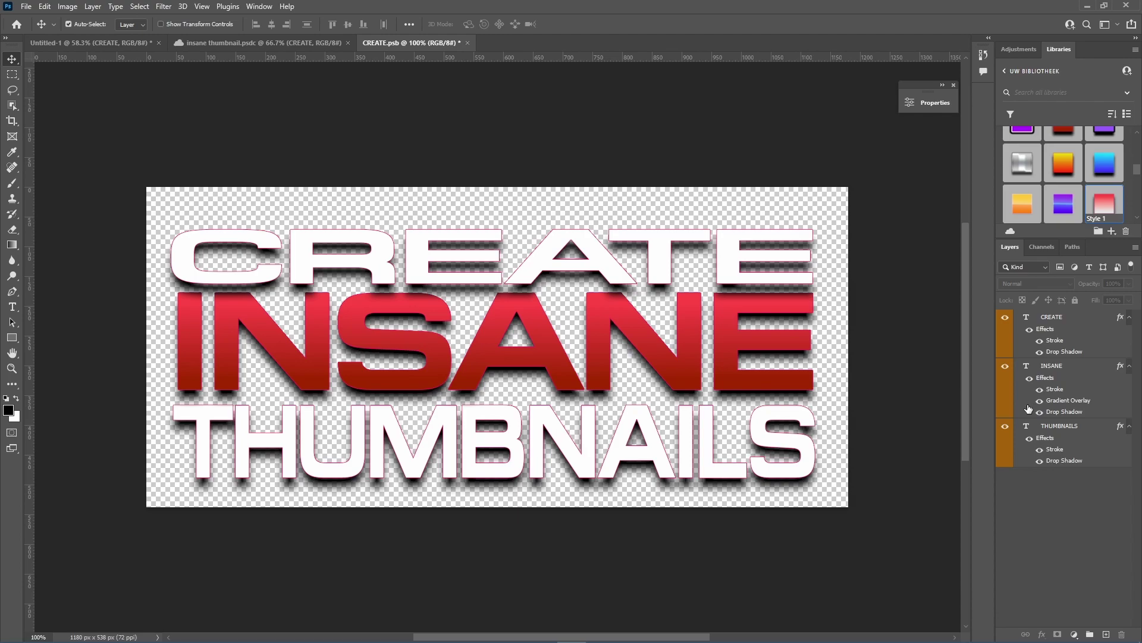
# Step: Place the pngaaa.com-3840189 lightning image across the CREATE lettering and clip it to that text layer
pyautogui.hotkey('alt', 'Tab')
pyautogui.click(1081, 216)
pyautogui.moveTo(1011, 198); pyautogui.dragTo(434, 253)
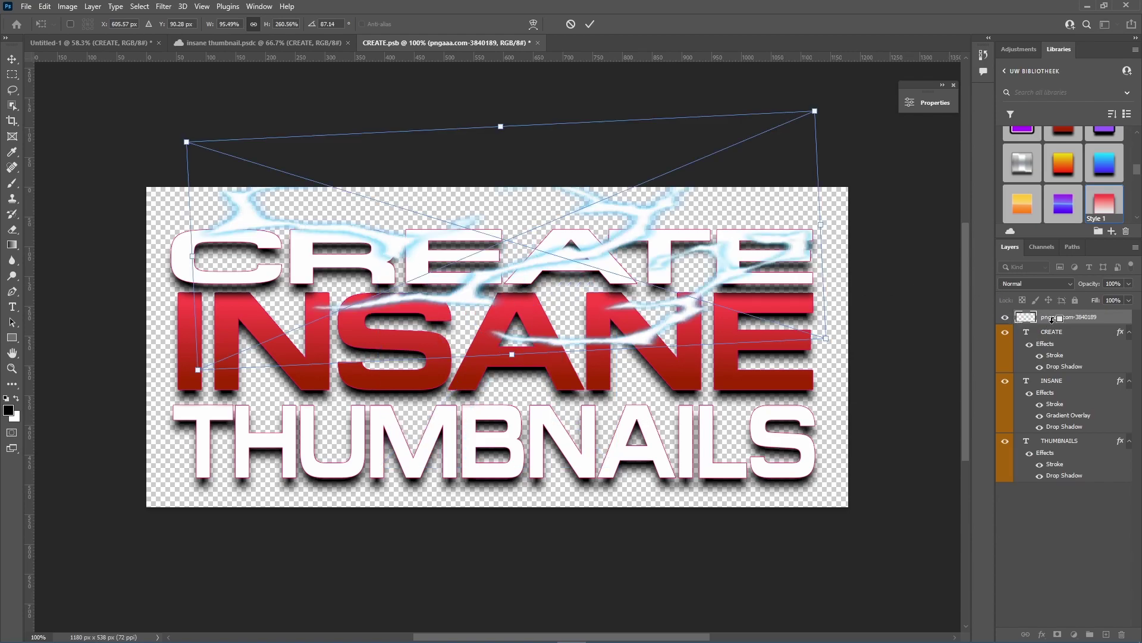
pyautogui.press('Return')
pyautogui.keyDown('alt'); pyautogui.click(1054, 323); pyautogui.keyUp('alt')
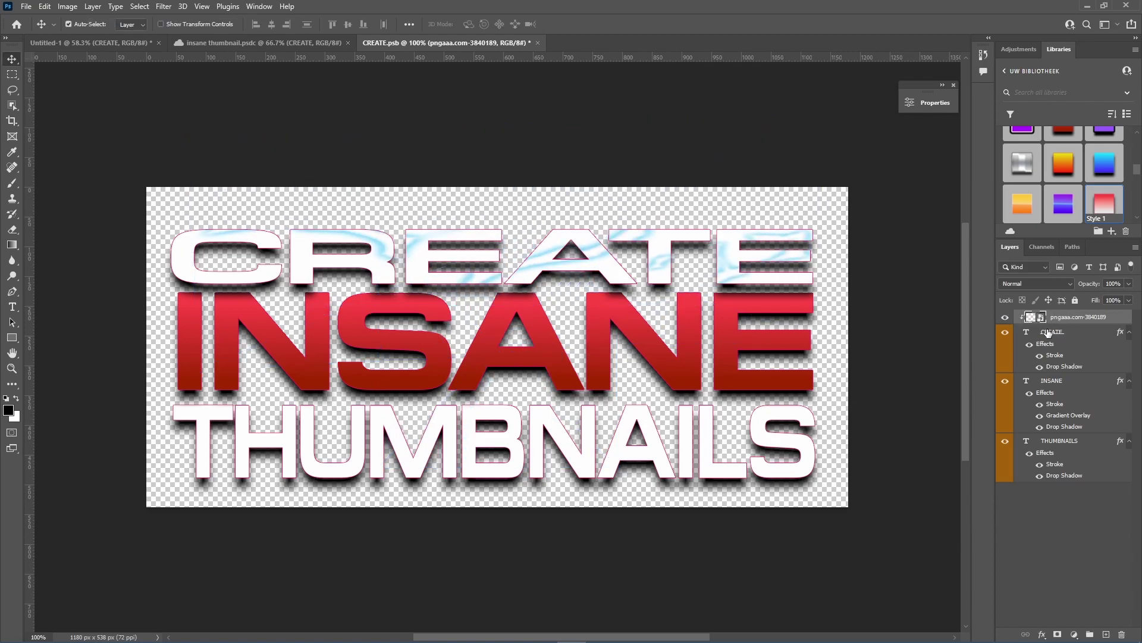
# Step: Desaturate the clipped lightning with Hue/Saturation, clip a copy of it to THUMBNAILS, and save the title document
pyautogui.hotkey('ctrl', 'u')
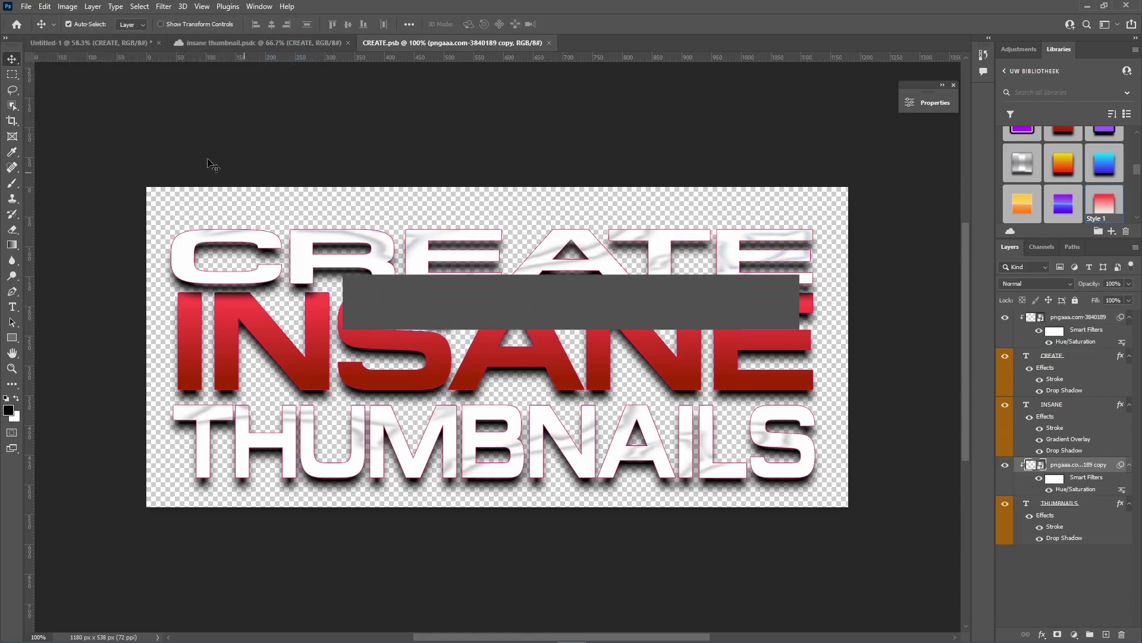
pyautogui.hotkey('ctrl', 's')
pyautogui.hotkey('ctrl', 'Tab')
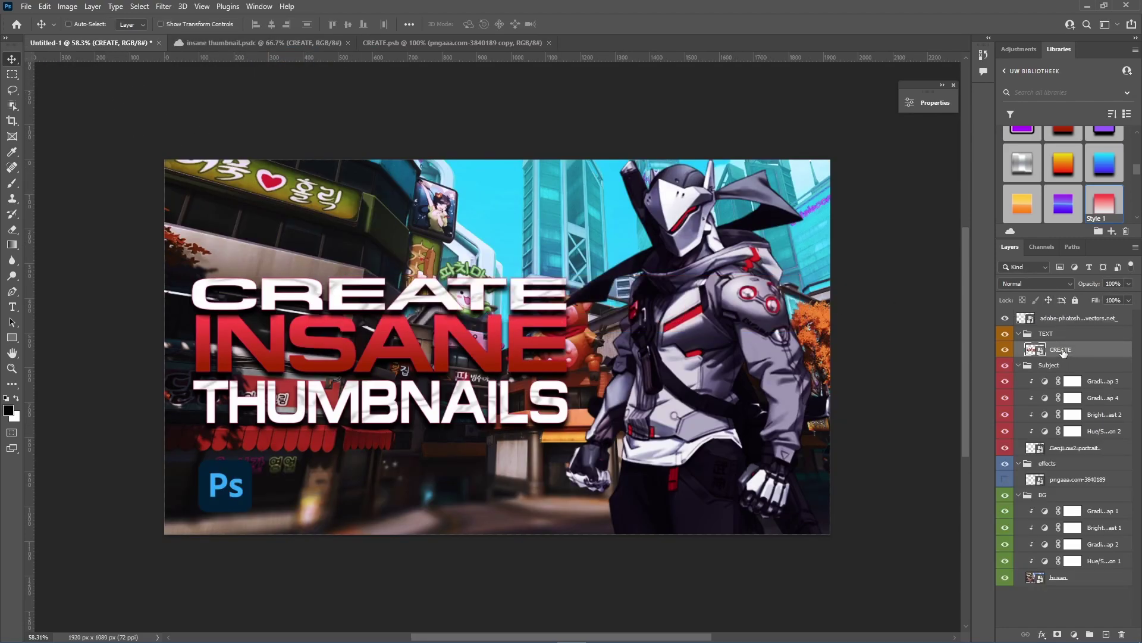
# Step: Apply a perspective transform to the CREATE title smart object so the lettering starts taller and narrows towards the character
pyautogui.hotkey('ctrl', 't')
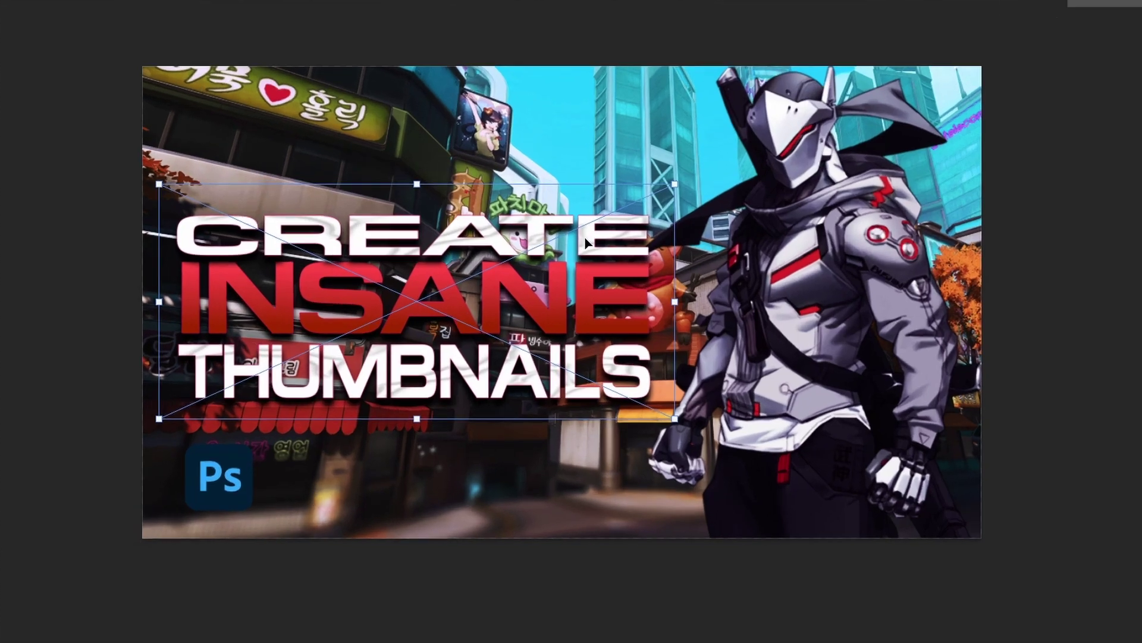
pyautogui.rightClick(515, 296)
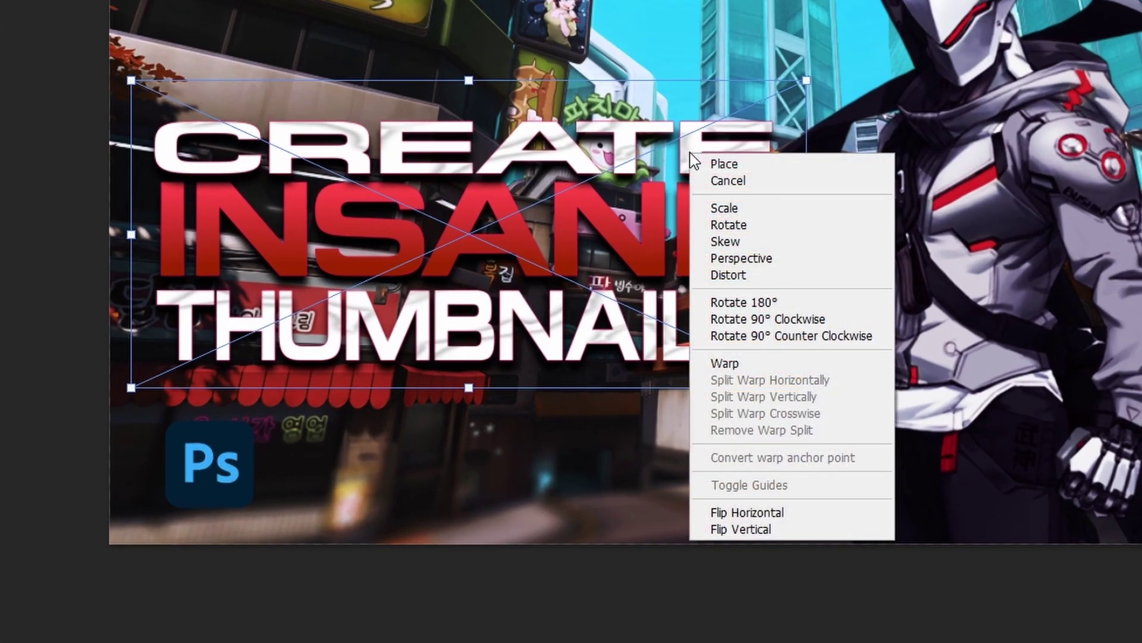
pyautogui.click(742, 258)
pyautogui.moveTo(131, 81); pyautogui.dragTo(138, 67)
pyautogui.moveTo(181, 246); pyautogui.dragTo(178, 239)
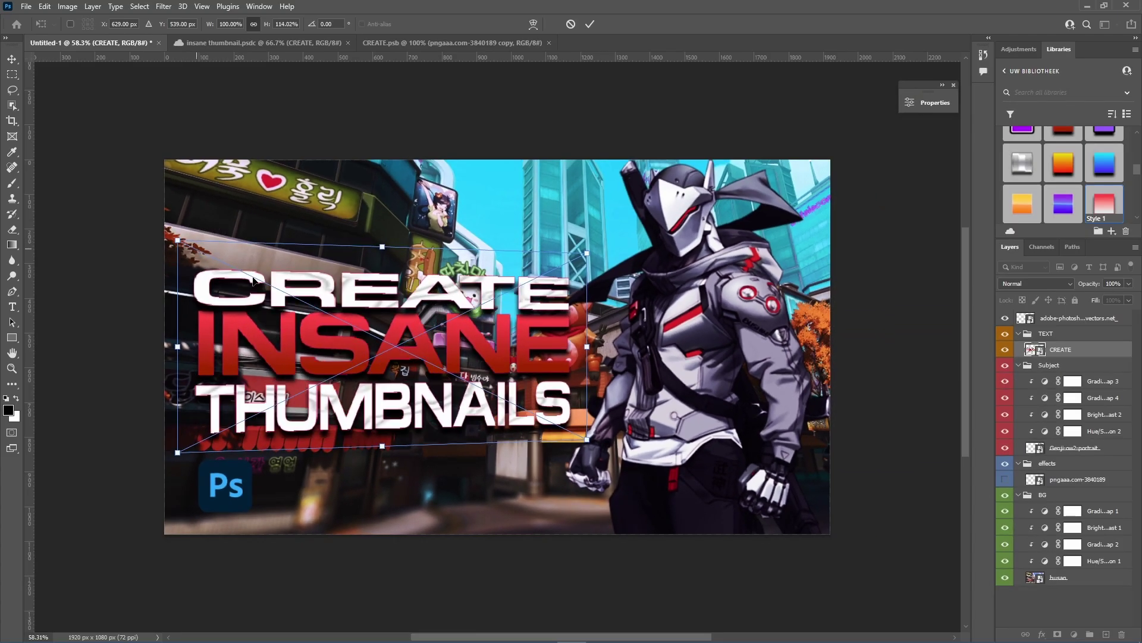
pyautogui.moveTo(587, 439)
pyautogui.mouseDown()
pyautogui.moveTo(579, 445)
pyautogui.moveTo(577, 423)
pyautogui.mouseUp()
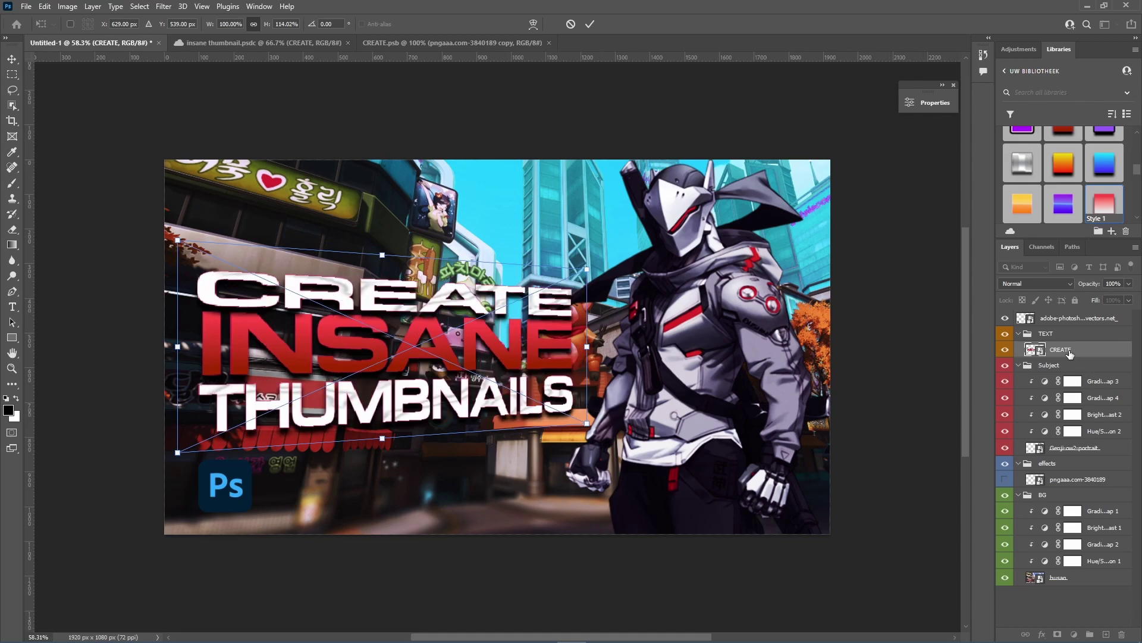
pyautogui.press('Return')
# Step: Move the TEXT group beneath the Subject group and show the lightning layer in the effects group
pyautogui.moveTo(1063, 336); pyautogui.dragTo(1065, 463)
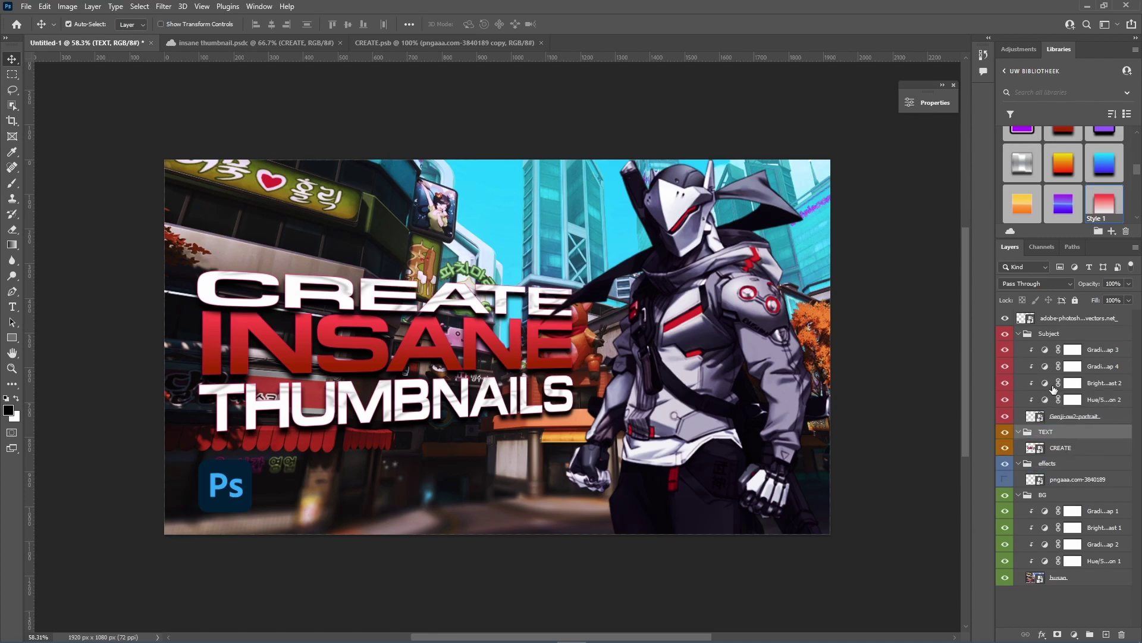
pyautogui.moveTo(523, 277); pyautogui.dragTo(589, 342)
pyautogui.hotkey('ctrl', 'z')
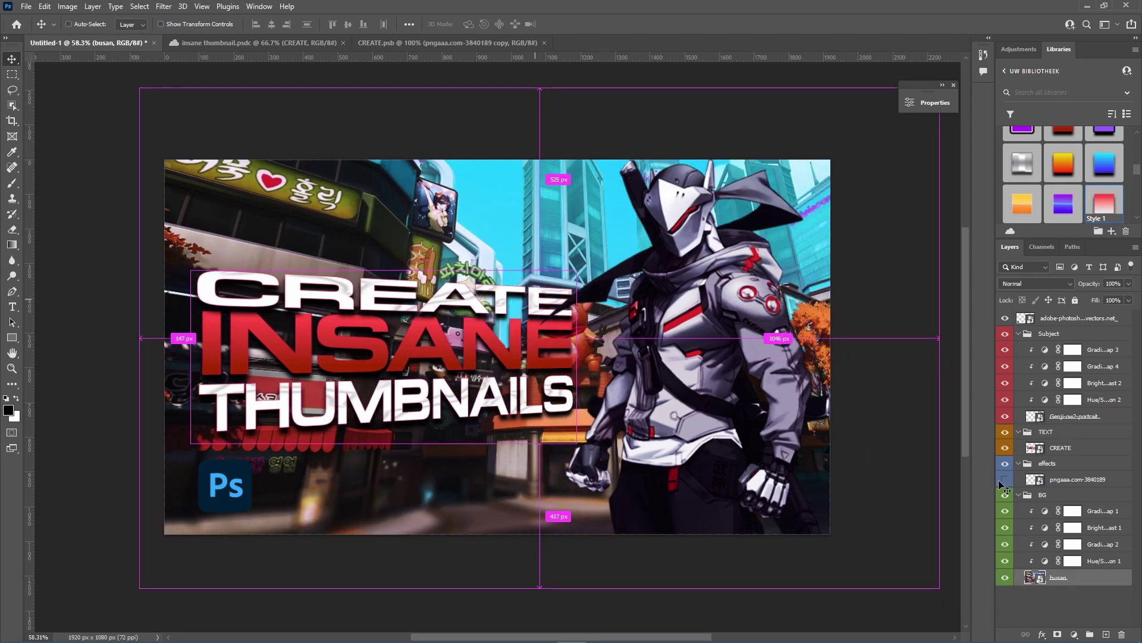
pyautogui.click(1077, 416)
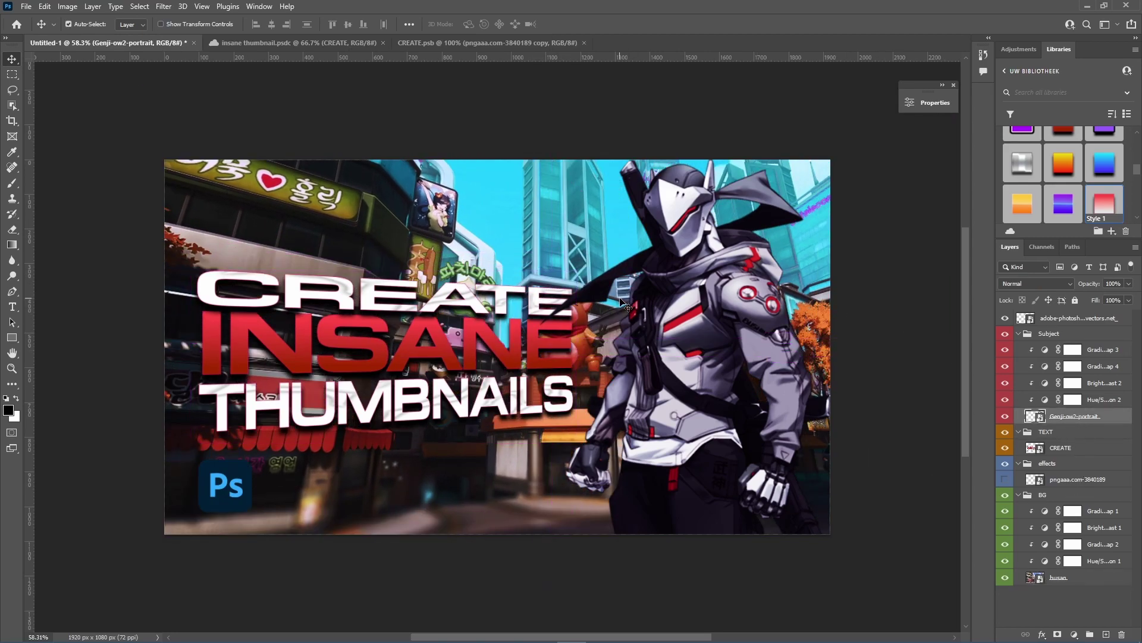
pyautogui.scroll(1, 483, 316)
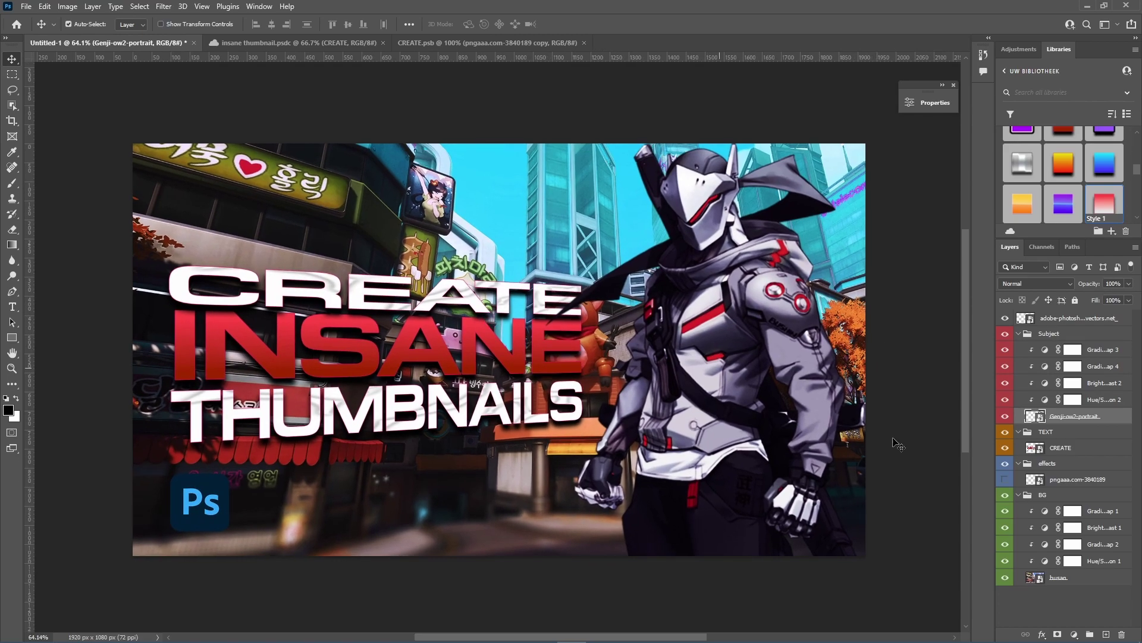
pyautogui.click(1005, 480)
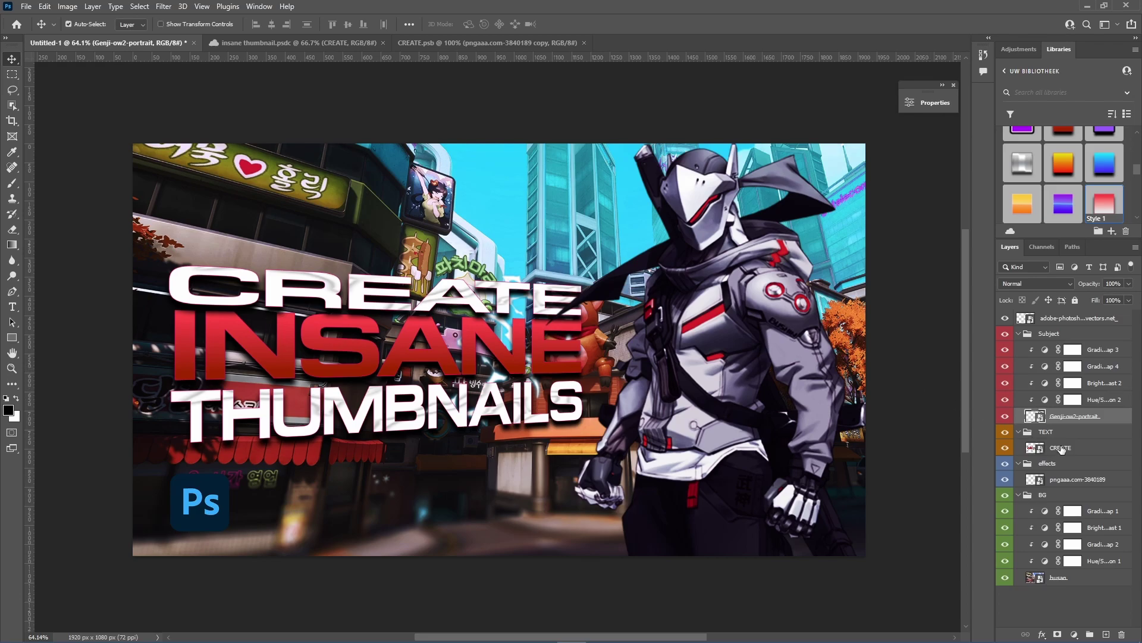
# Step: Examine the finished layers in insane thumbnail.psdc for reference, and close the CREATE.psb document
pyautogui.click(317, 43)
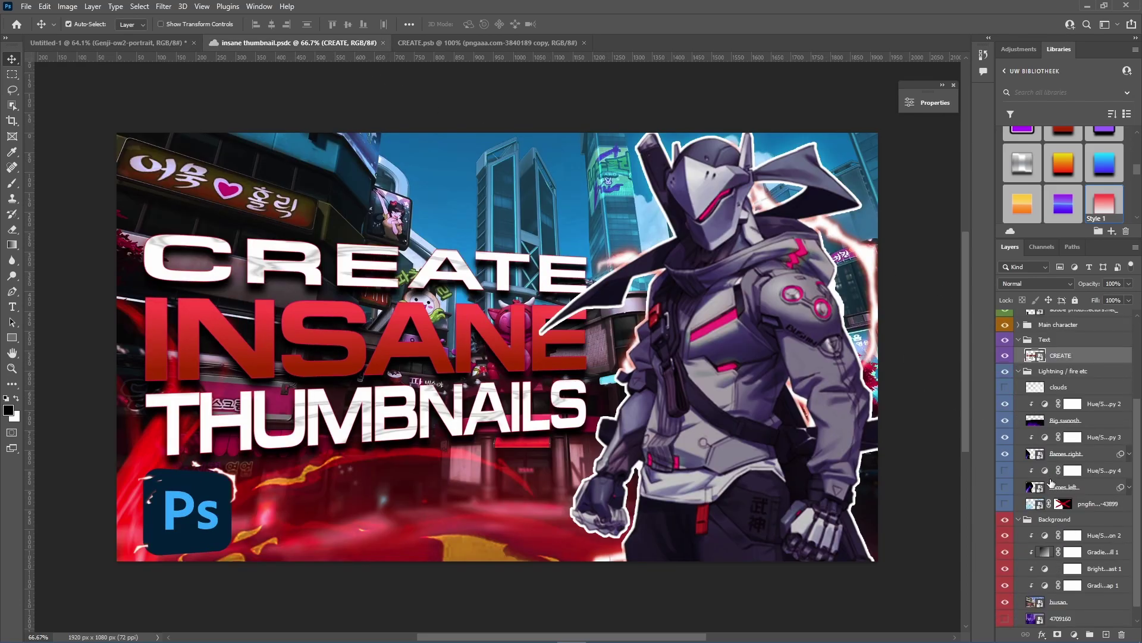
pyautogui.scroll(-4, 1053, 467)
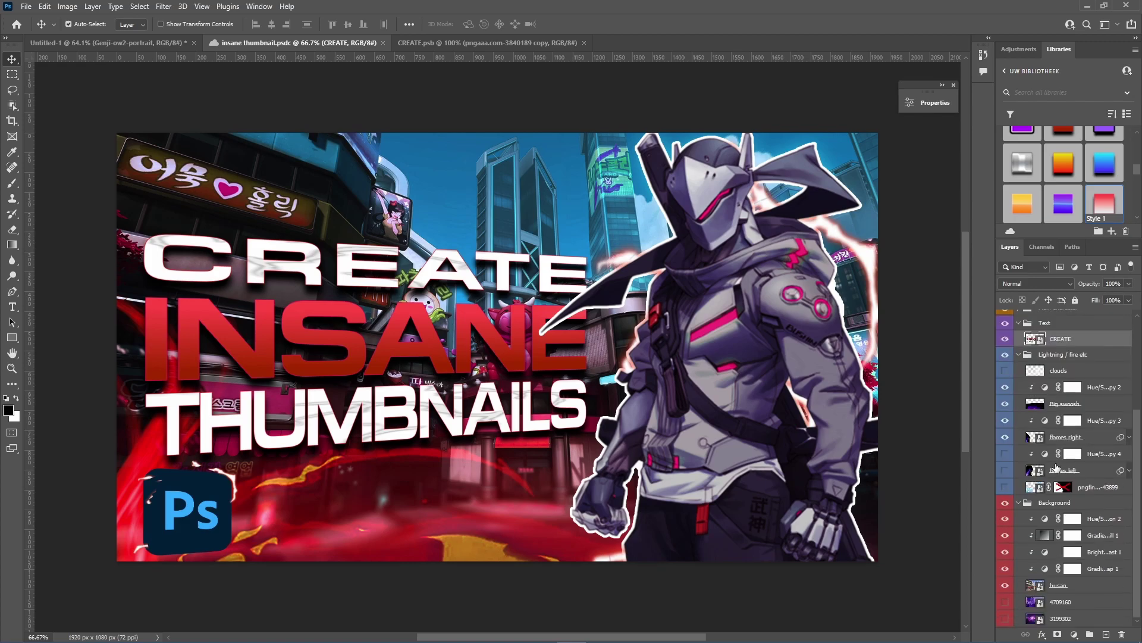
pyautogui.click(440, 44)
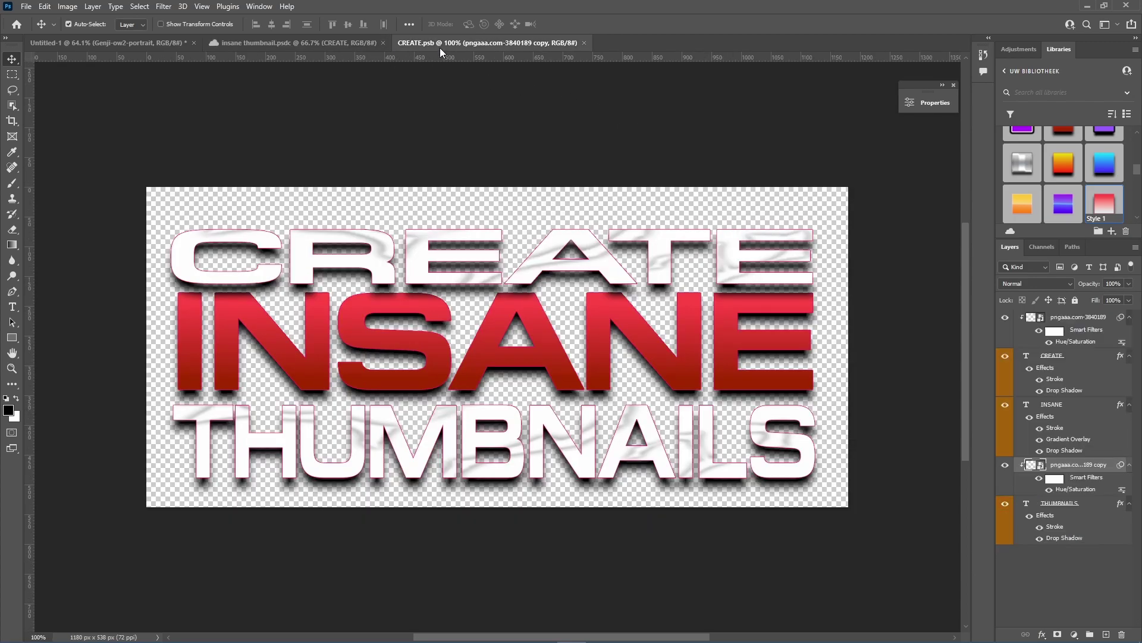
pyautogui.click(169, 43)
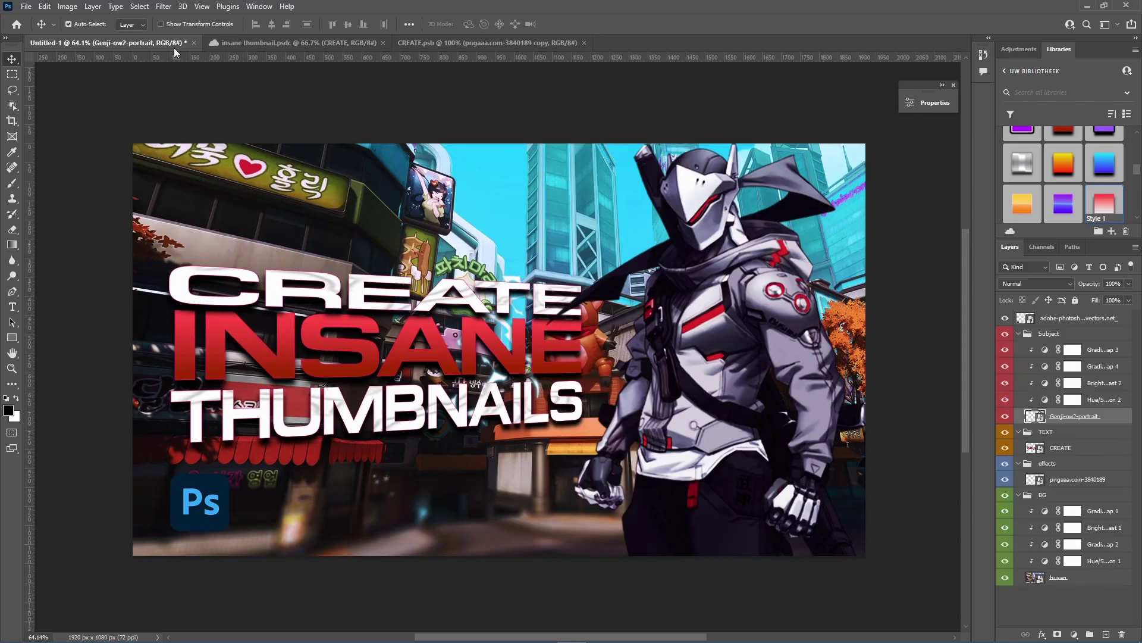
pyautogui.click(582, 40)
pyautogui.click(584, 41)
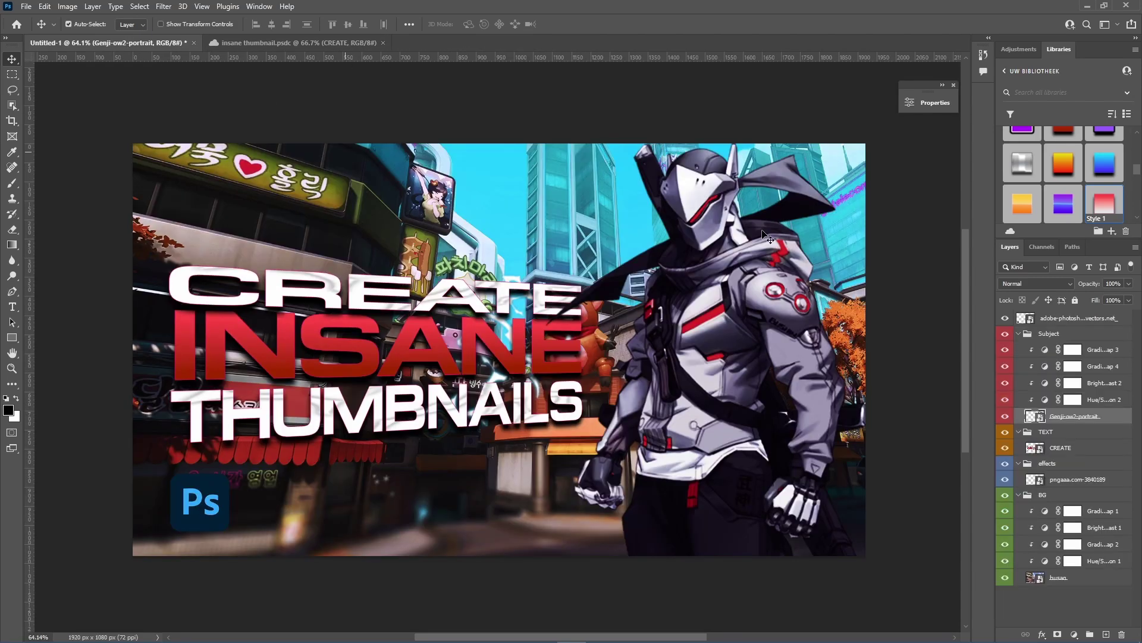
# Step: Enlarge the lightning layer in the effects group and position it around Genji's body, behind the character
pyautogui.click(1050, 469)
pyautogui.click(1057, 481)
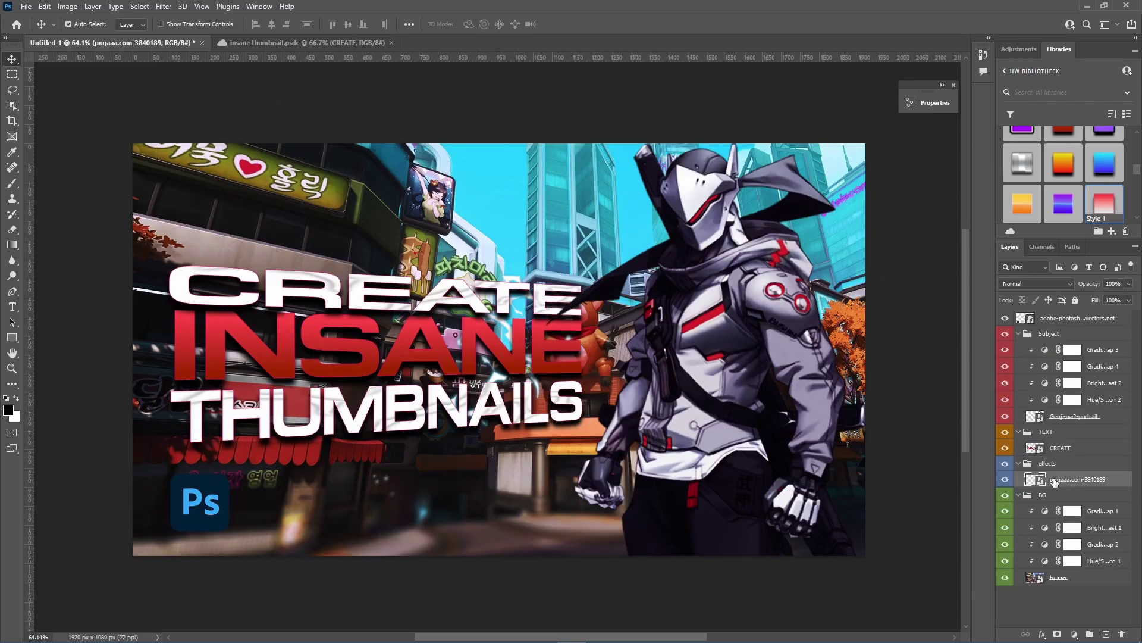
pyautogui.hotkey('ctrl', 't')
pyautogui.moveTo(575, 422); pyautogui.dragTo(747, 600)
pyautogui.moveTo(626, 430); pyautogui.dragTo(725, 294)
pyautogui.press('Return')
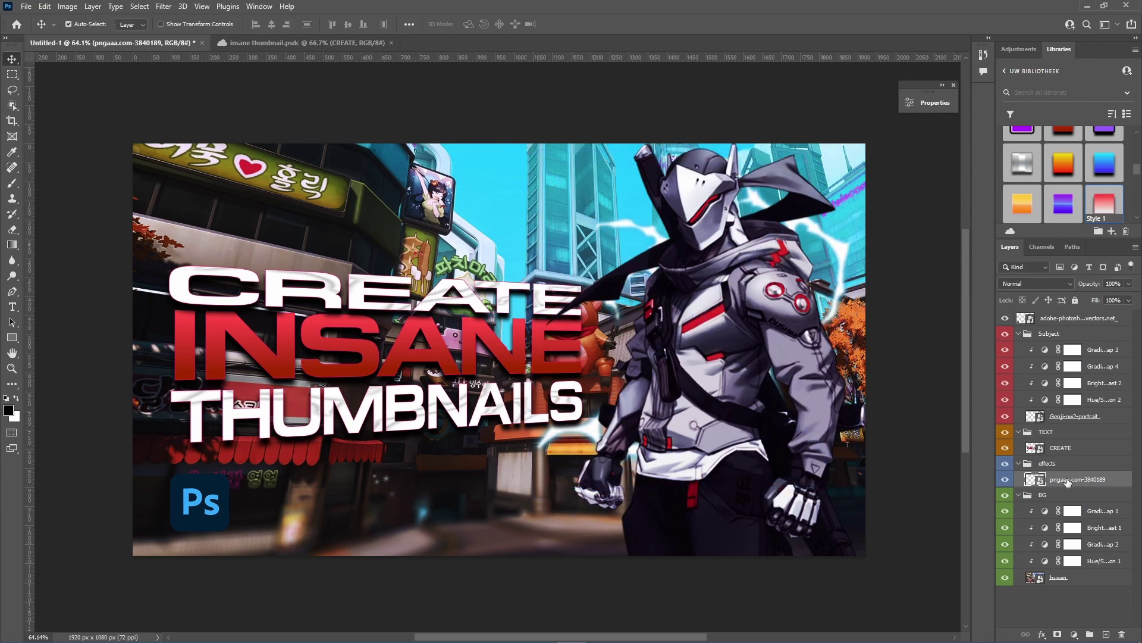
# Step: Shift the lightning layer's hue to +150 with Hue/Saturation and lower its opacity to 84%
pyautogui.hotkey('ctrl', 'u')
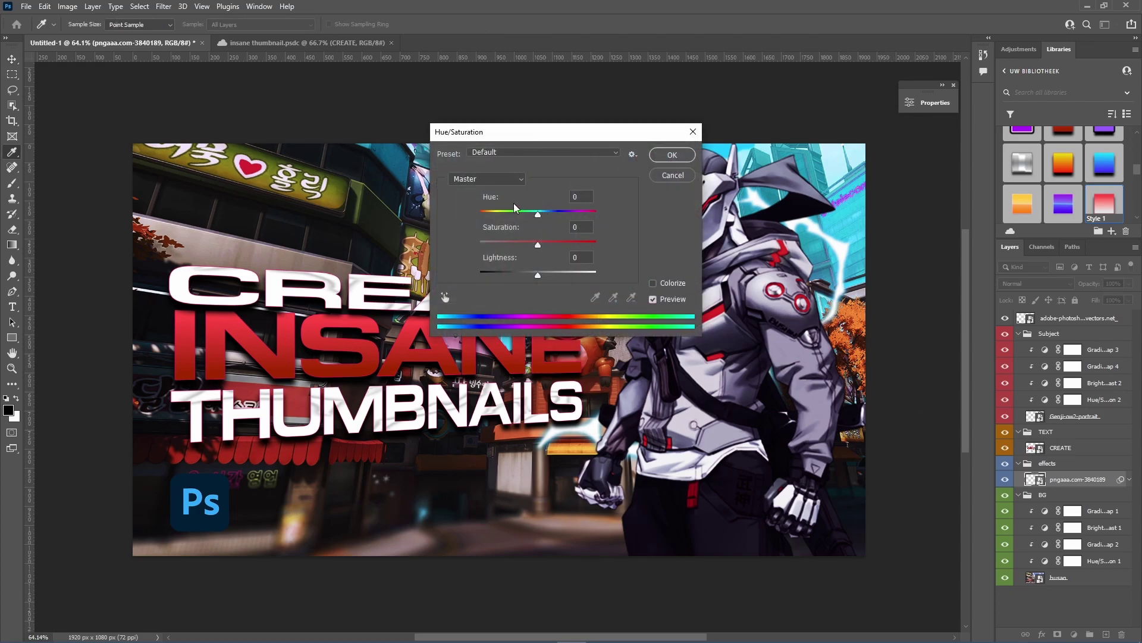
pyautogui.moveTo(538, 213); pyautogui.dragTo(592, 211)
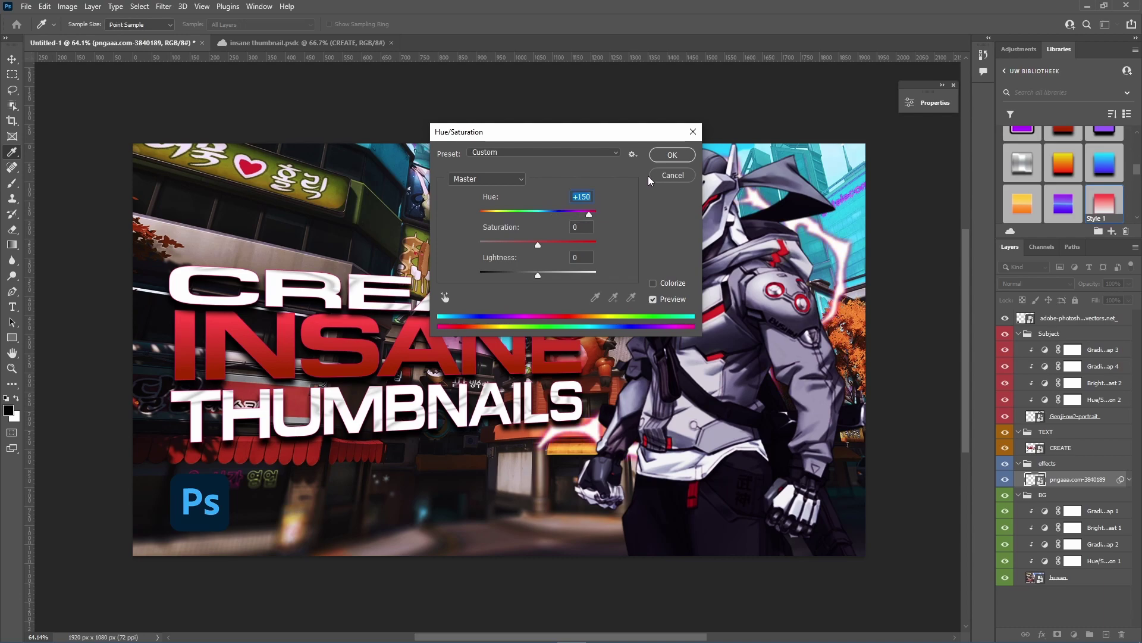
pyautogui.click(673, 156)
pyautogui.click(1130, 285)
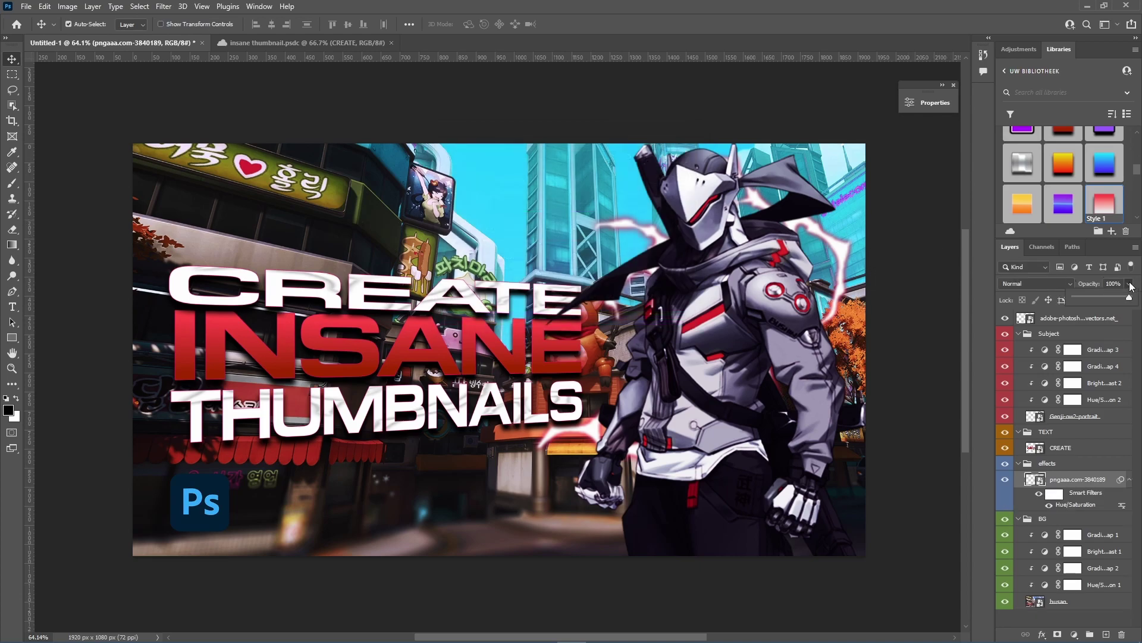
pyautogui.moveTo(1127, 299); pyautogui.dragTo(1115, 302)
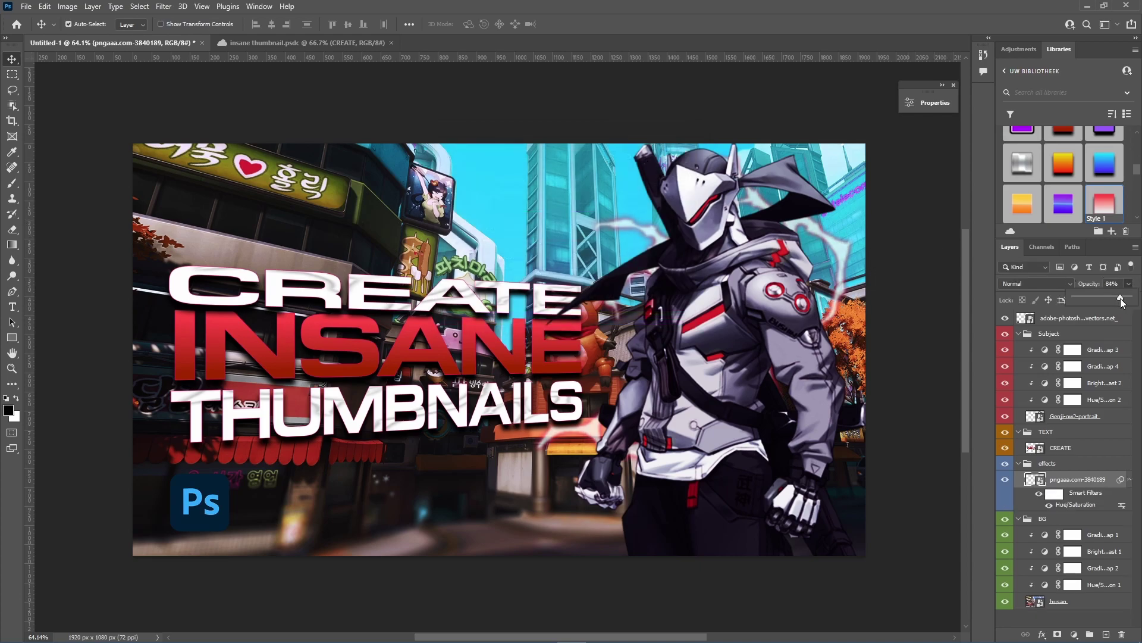
# Step: Duplicate the Subject, TEXT, effects and BG groups with all their layers and merge the copies into one layer
pyautogui.click(1103, 369)
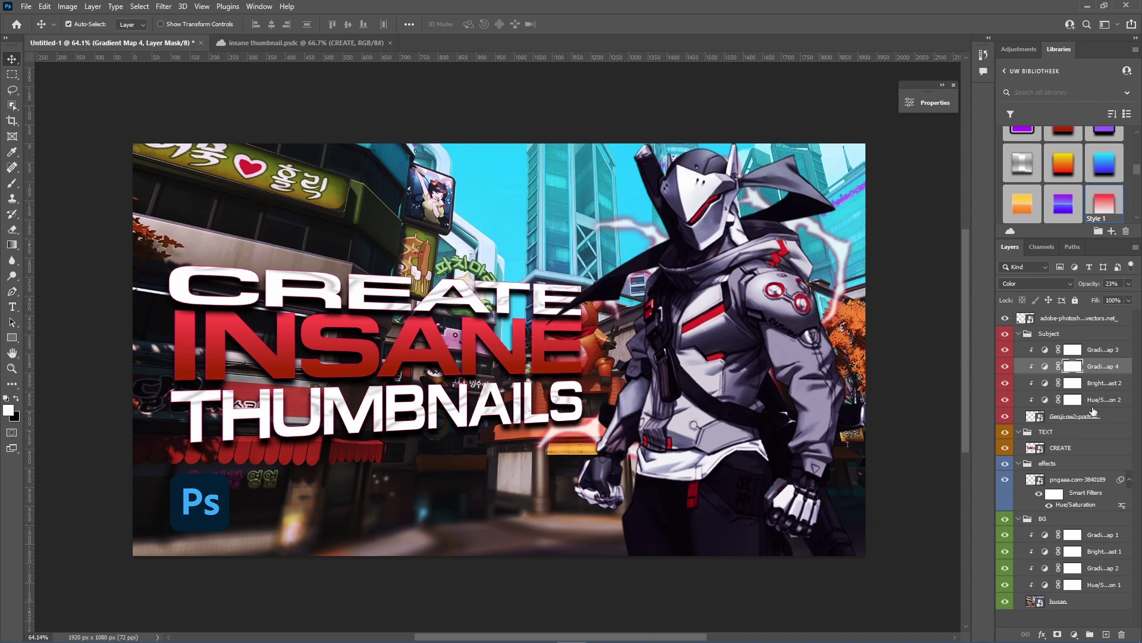
pyautogui.click(1046, 464)
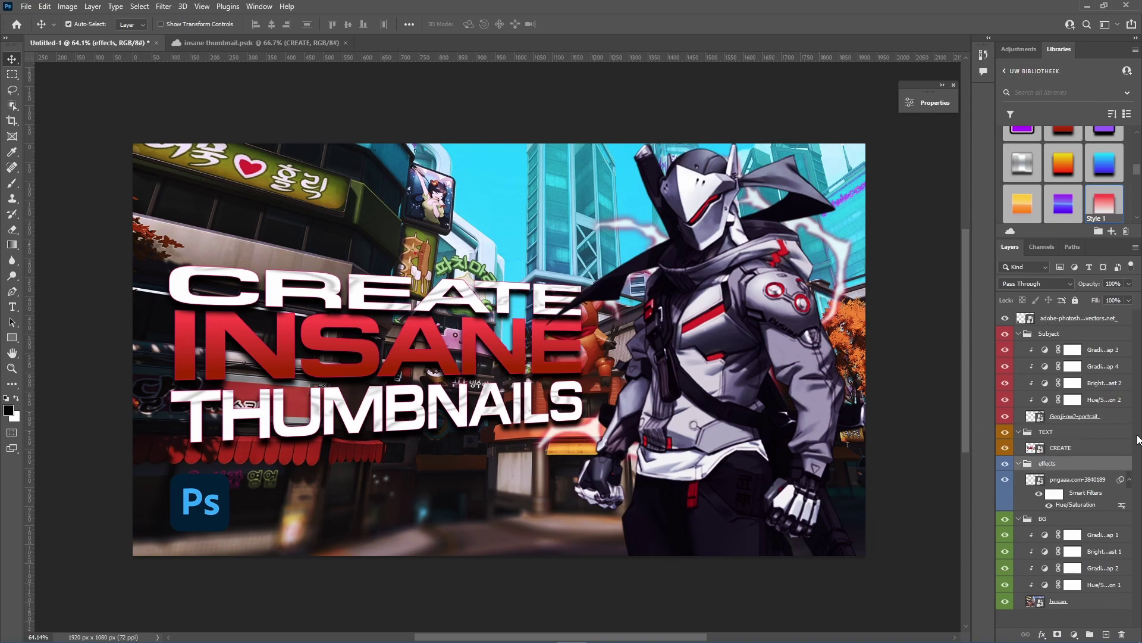
pyautogui.click(1056, 334)
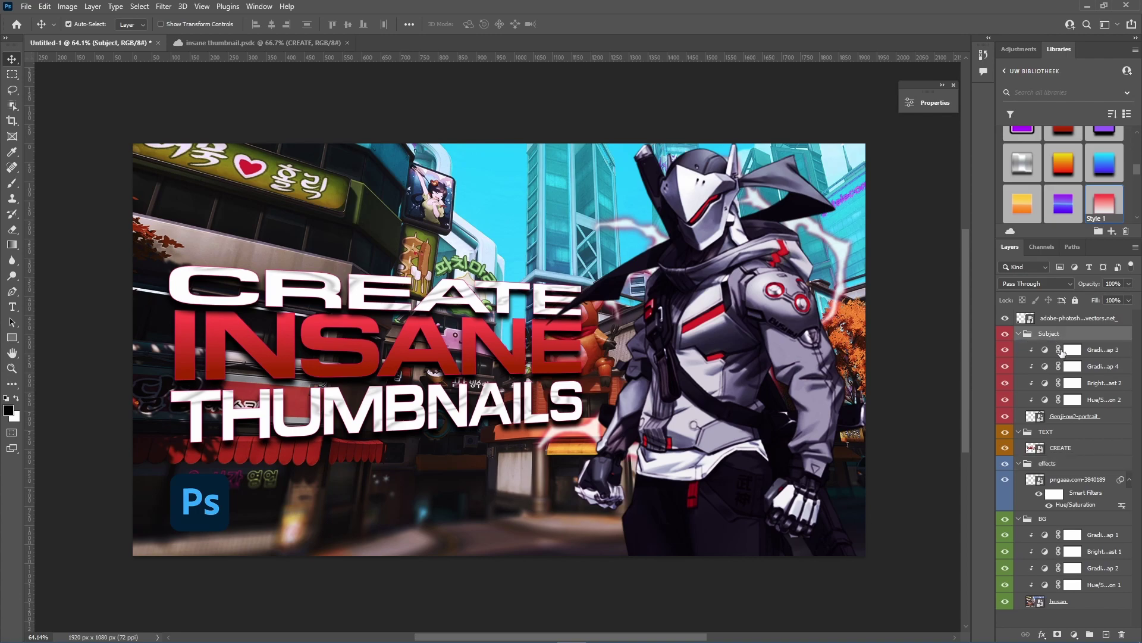
pyautogui.keyDown('shift'); pyautogui.click(1057, 519); pyautogui.keyUp('shift')
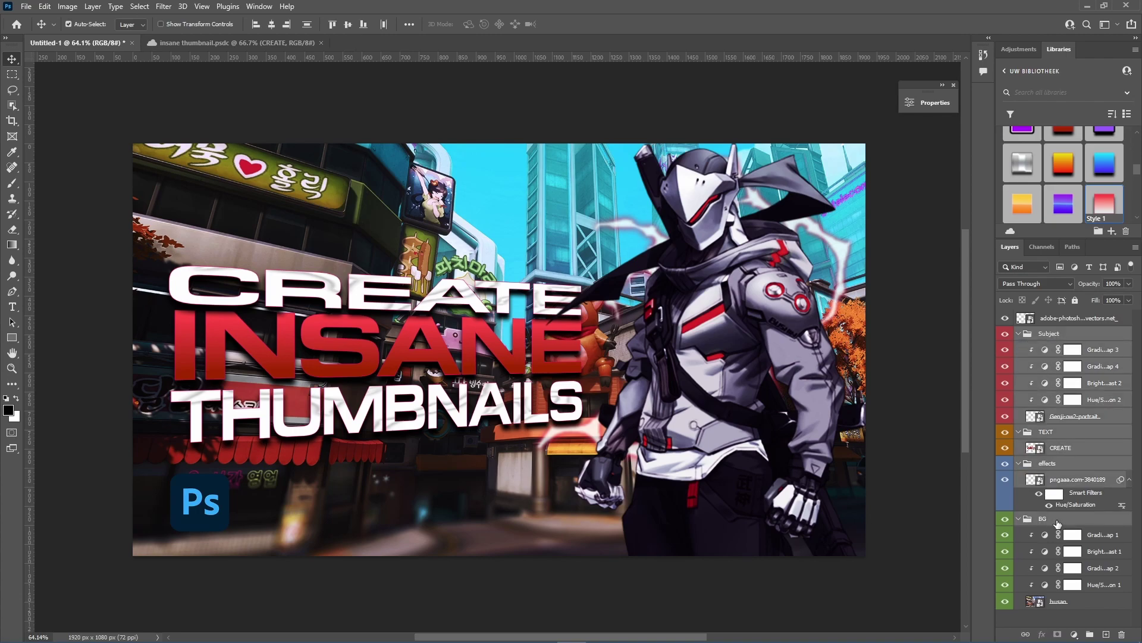
pyautogui.keyDown('shift'); pyautogui.click(1065, 603); pyautogui.keyUp('shift')
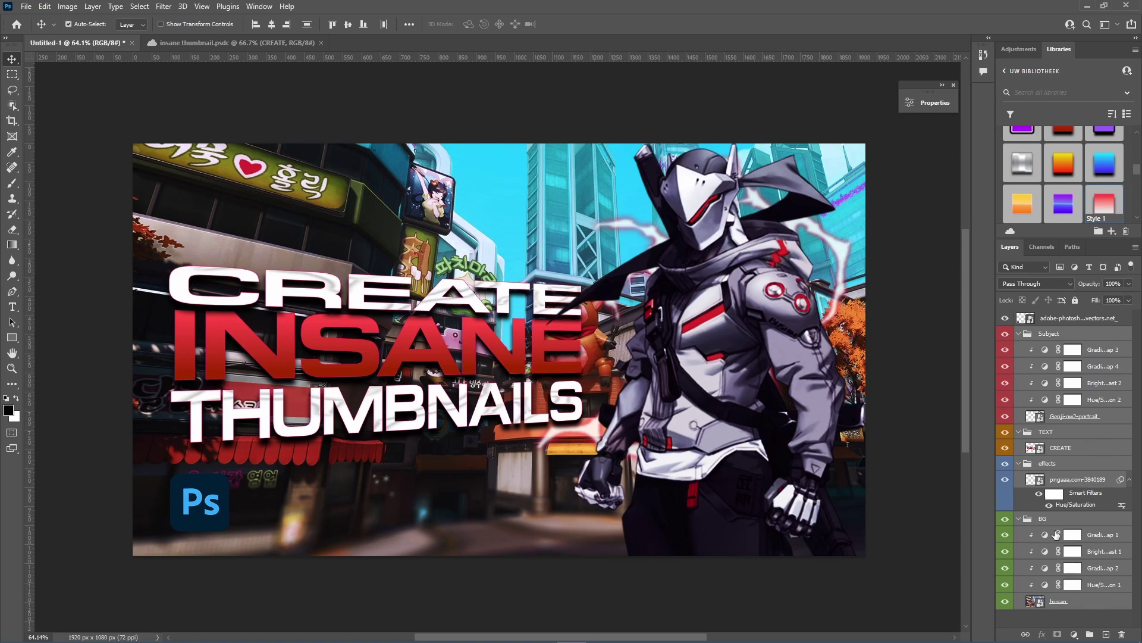
pyautogui.hotkey('ctrl', 'j')
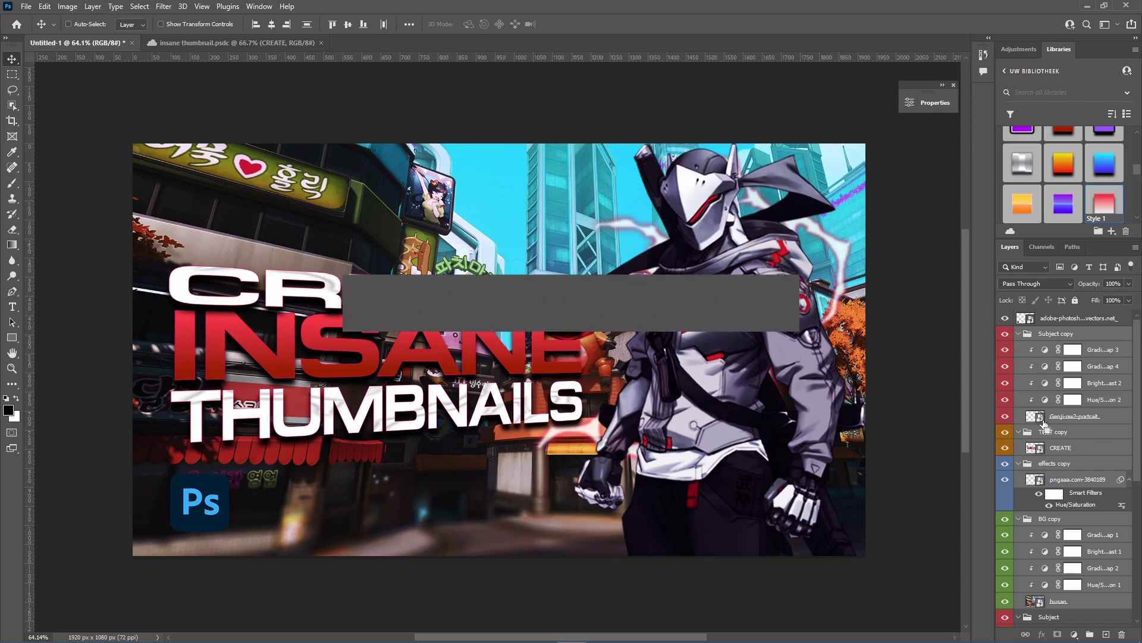
pyautogui.hotkey('ctrl', 'e')
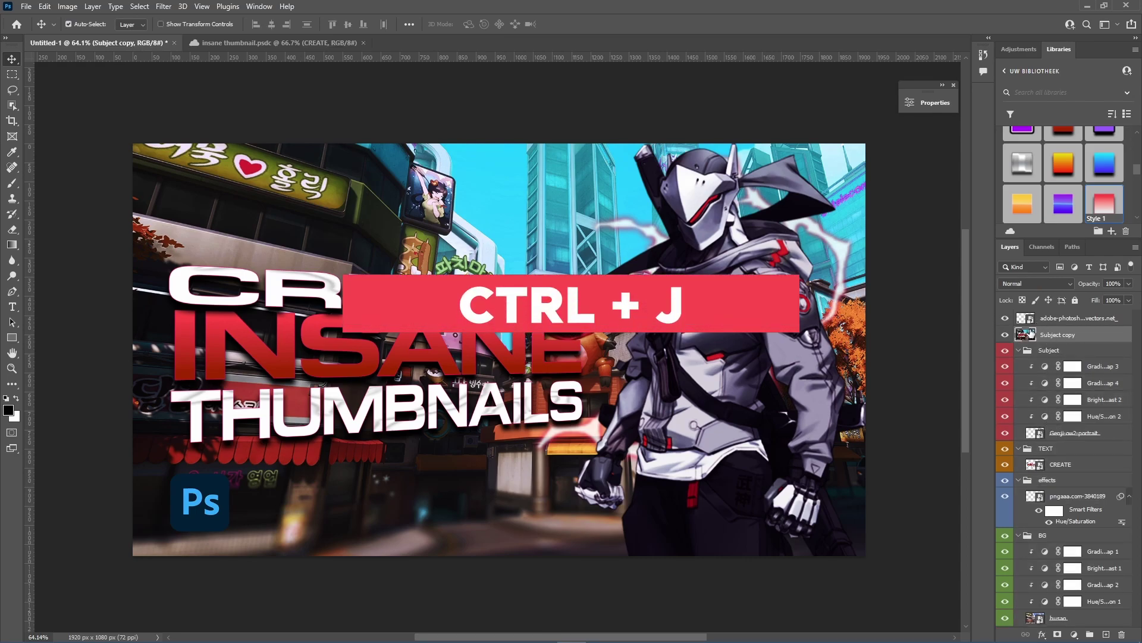
# Step: Toggle the merged layer's visibility and check its bounds with Free Transform
pyautogui.click(1005, 336)
pyautogui.click(1006, 335)
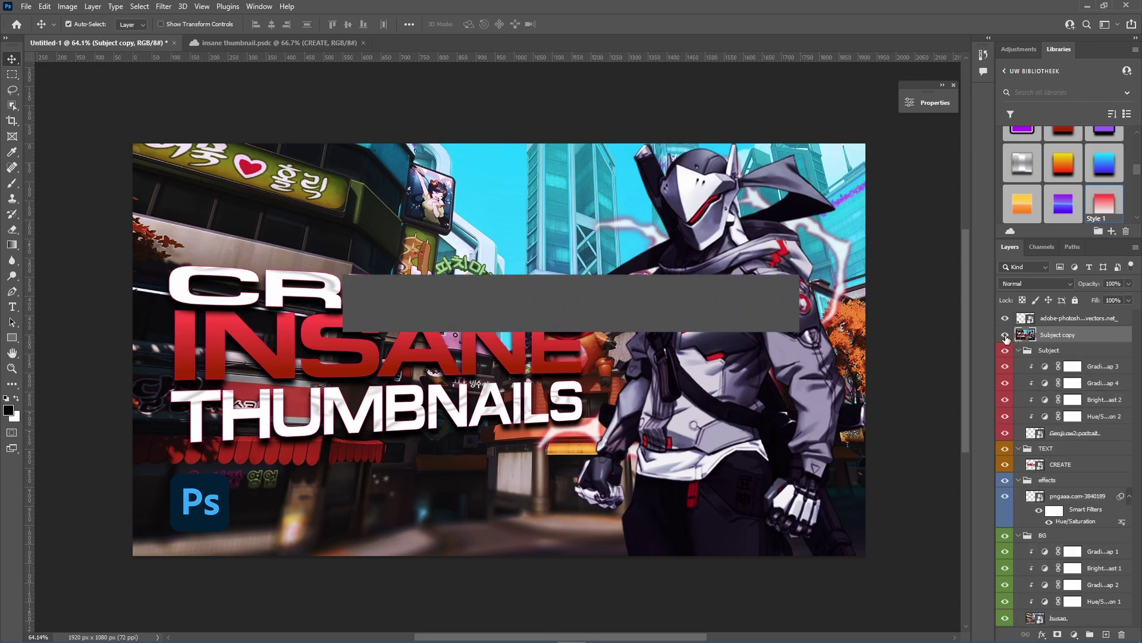
pyautogui.hotkey('ctrl', 't')
pyautogui.moveTo(752, 289); pyautogui.dragTo(789, 260)
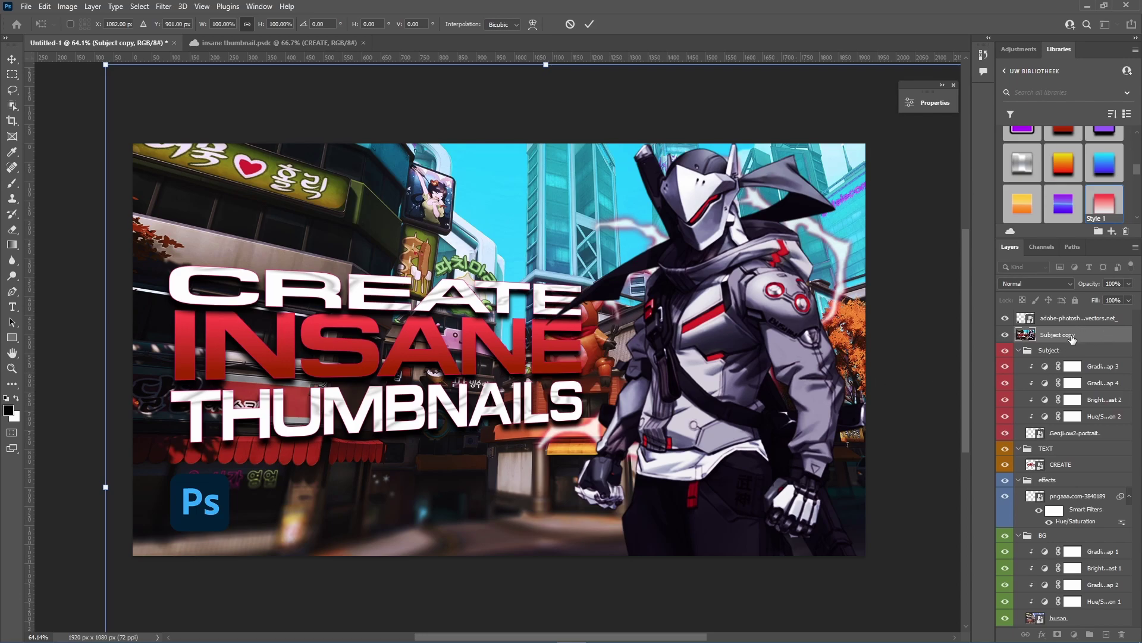
pyautogui.press('Return')
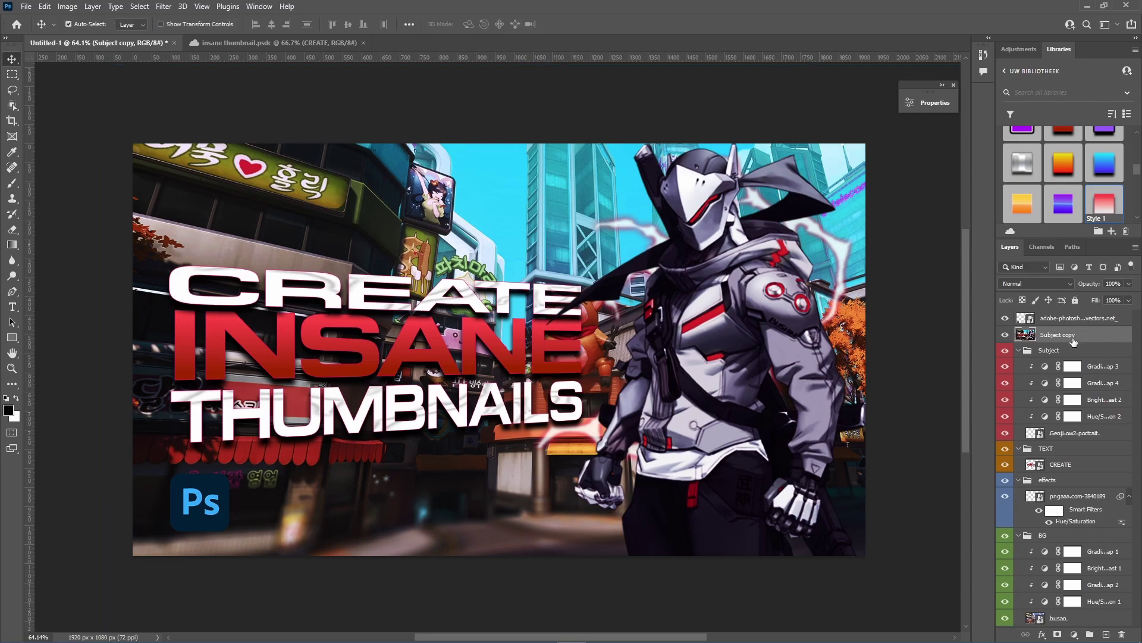
# Step: Adjust the merged layer with the Camera Raw Filter: Exposure -0.10, Contrast +24, Highlights +17, Shadows +18, Blacks -12, Vibrance +29, Saturation +8
pyautogui.click(165, 8)
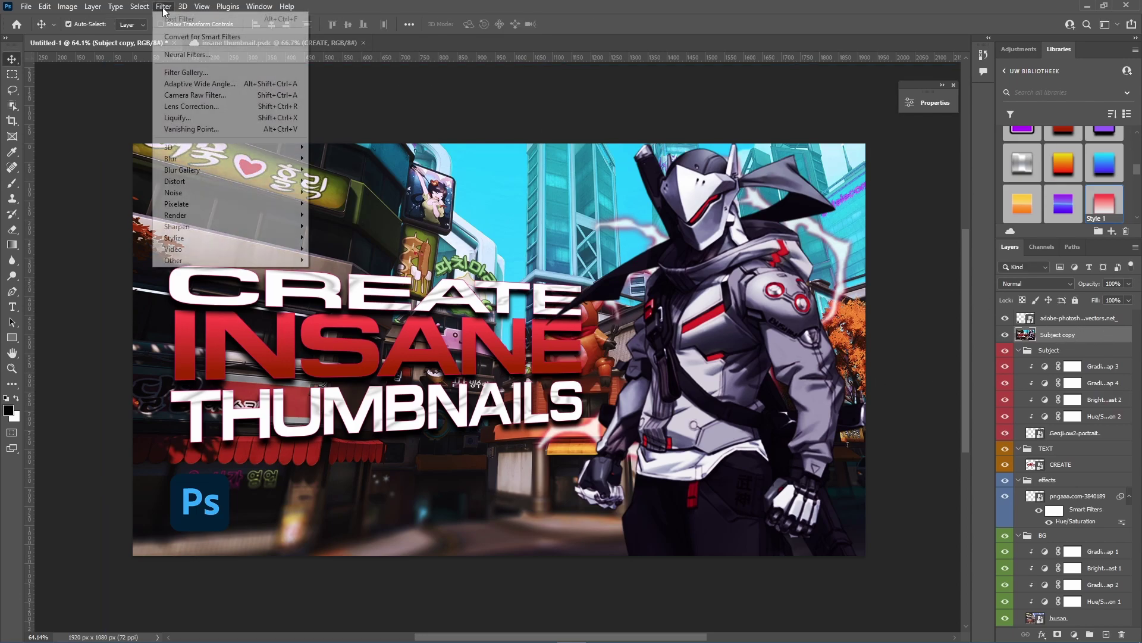
pyautogui.click(200, 96)
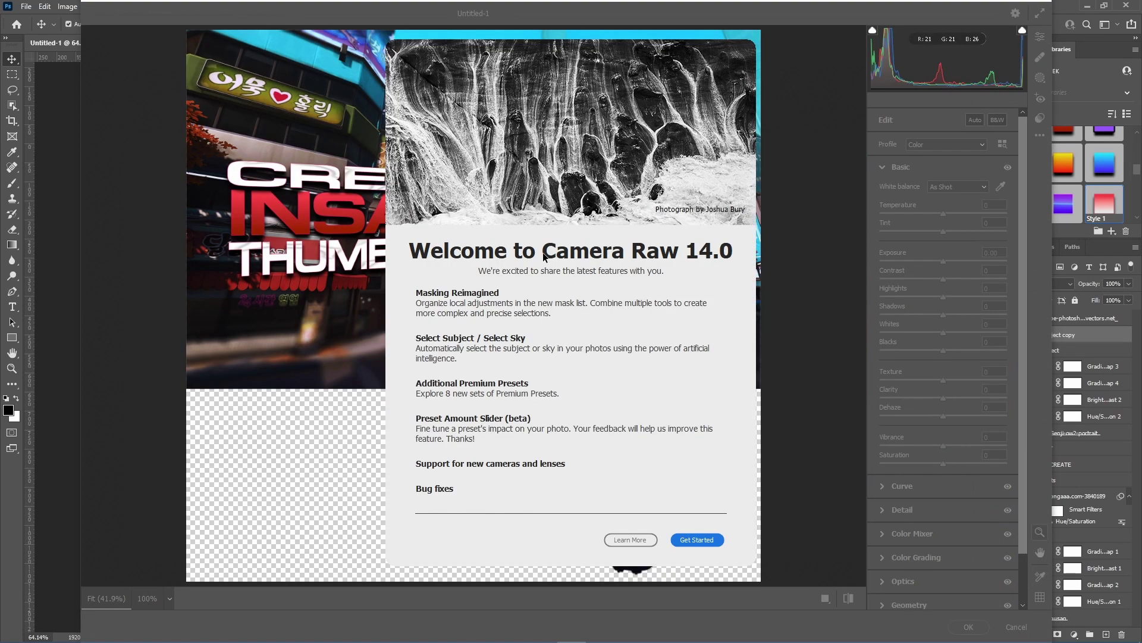
pyautogui.click(696, 541)
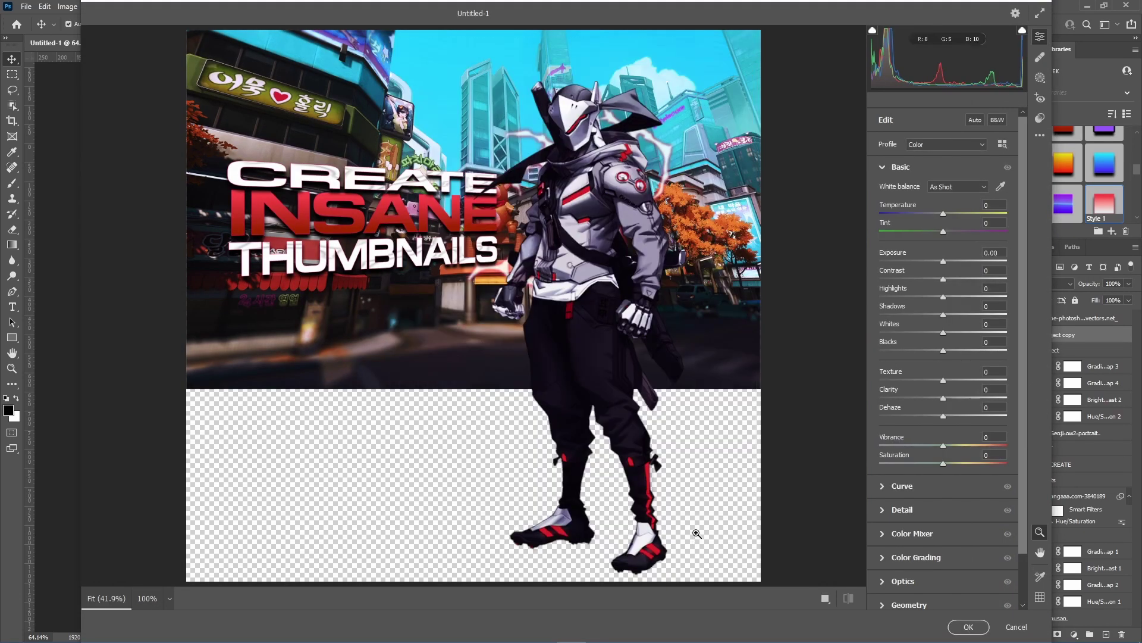
pyautogui.scroll(2, 521, 162)
pyautogui.scroll(1, 522, 162)
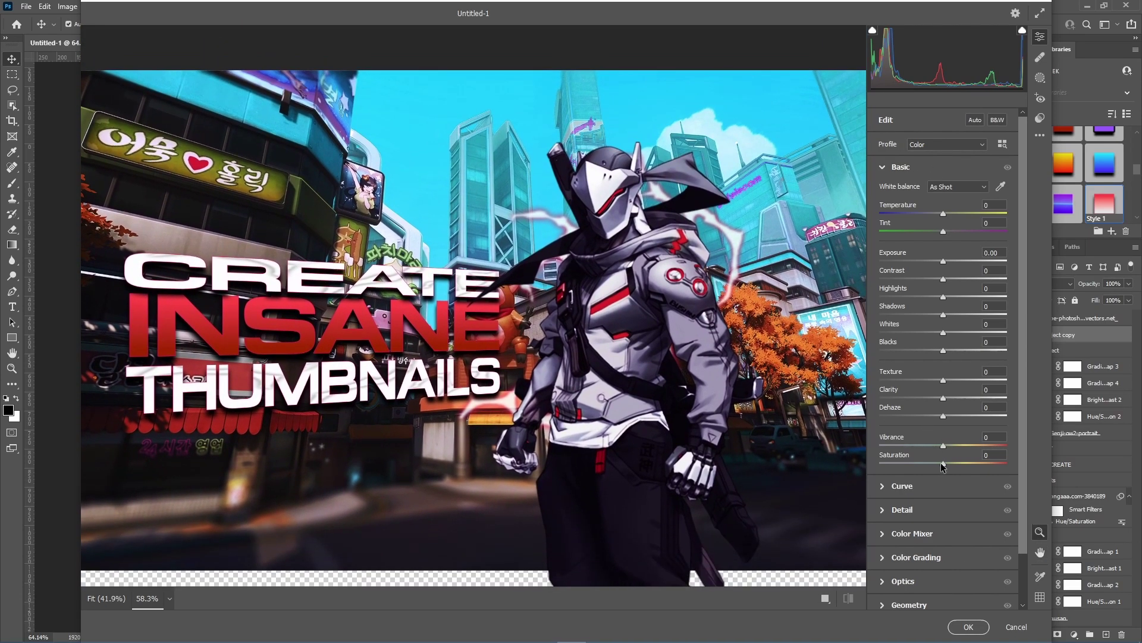
pyautogui.moveTo(943, 464); pyautogui.dragTo(963, 444)
pyautogui.moveTo(944, 351); pyautogui.dragTo(957, 304)
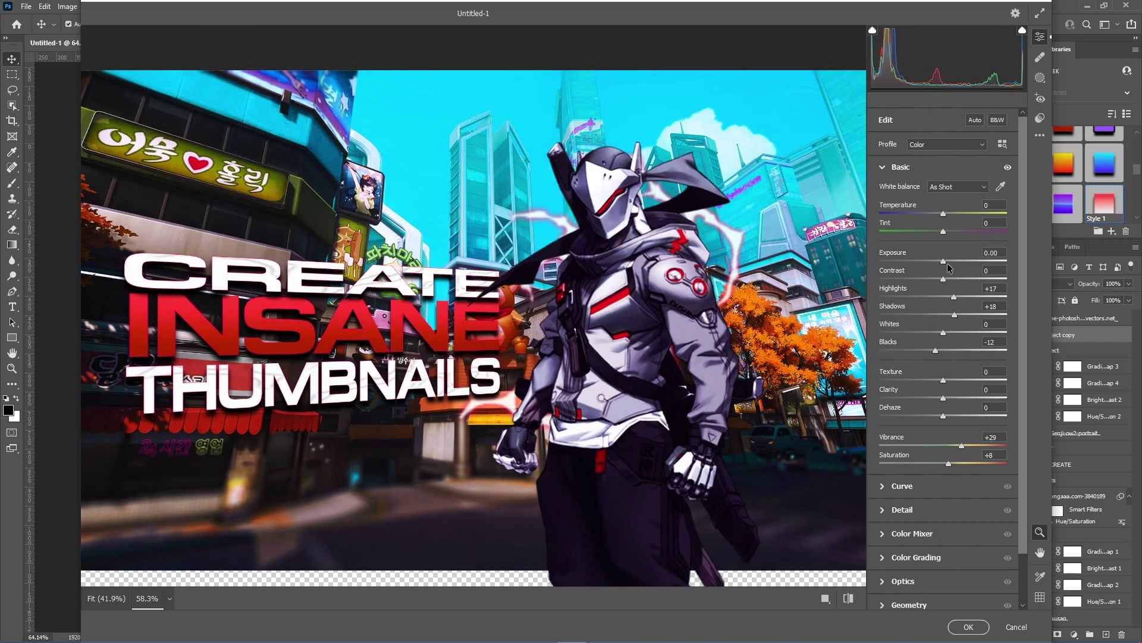
pyautogui.moveTo(945, 278)
pyautogui.mouseDown()
pyautogui.moveTo(957, 277)
pyautogui.moveTo(943, 260)
pyautogui.mouseUp()
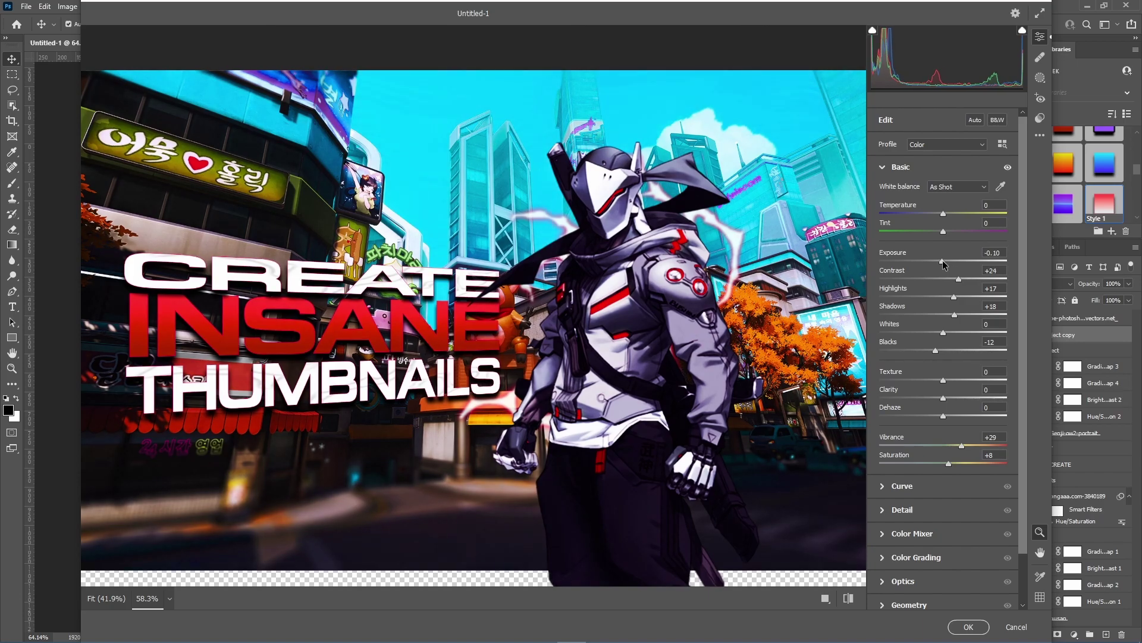
# Step: Browse the Camera Raw presets down to the Subject: Travel group
pyautogui.click(1041, 98)
pyautogui.click(1041, 58)
pyautogui.click(1041, 118)
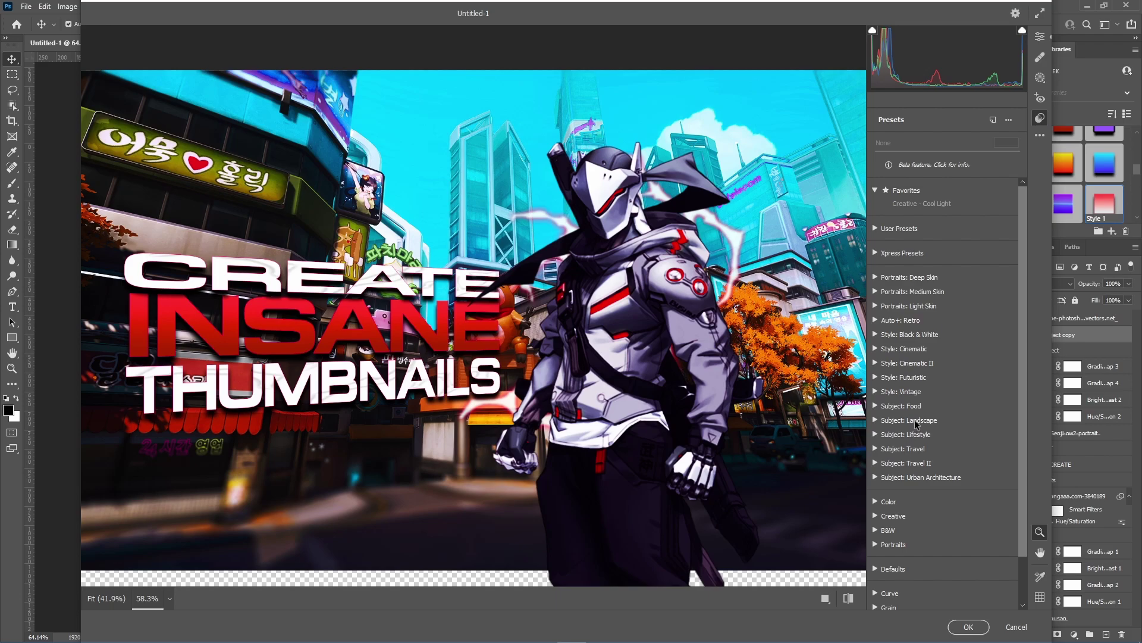
pyautogui.scroll(-2, 916, 424)
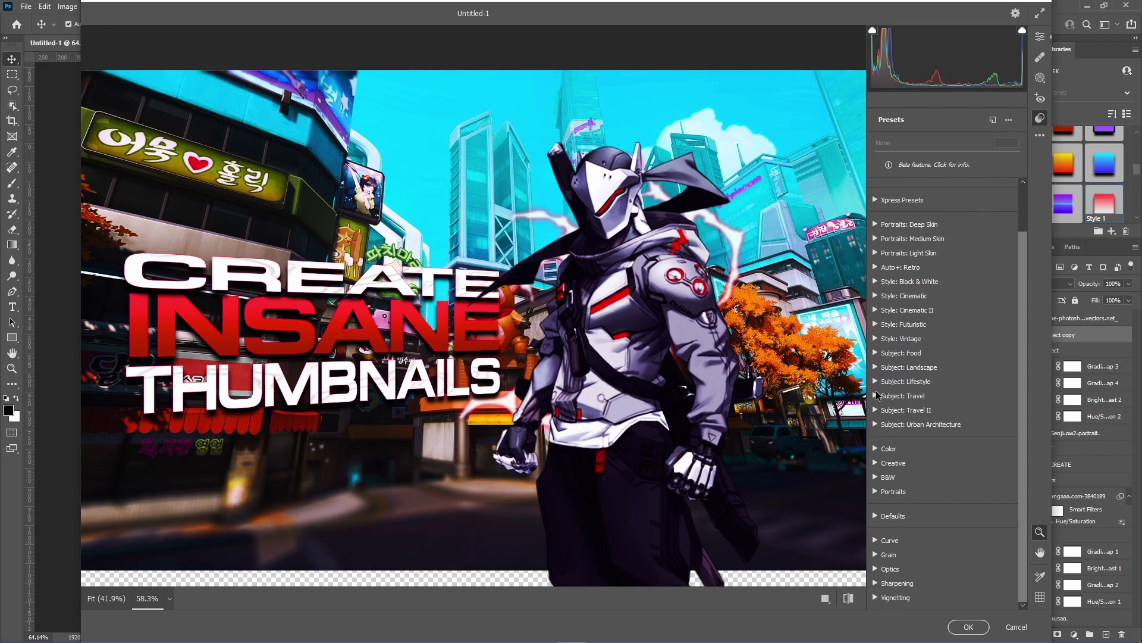
pyautogui.click(877, 395)
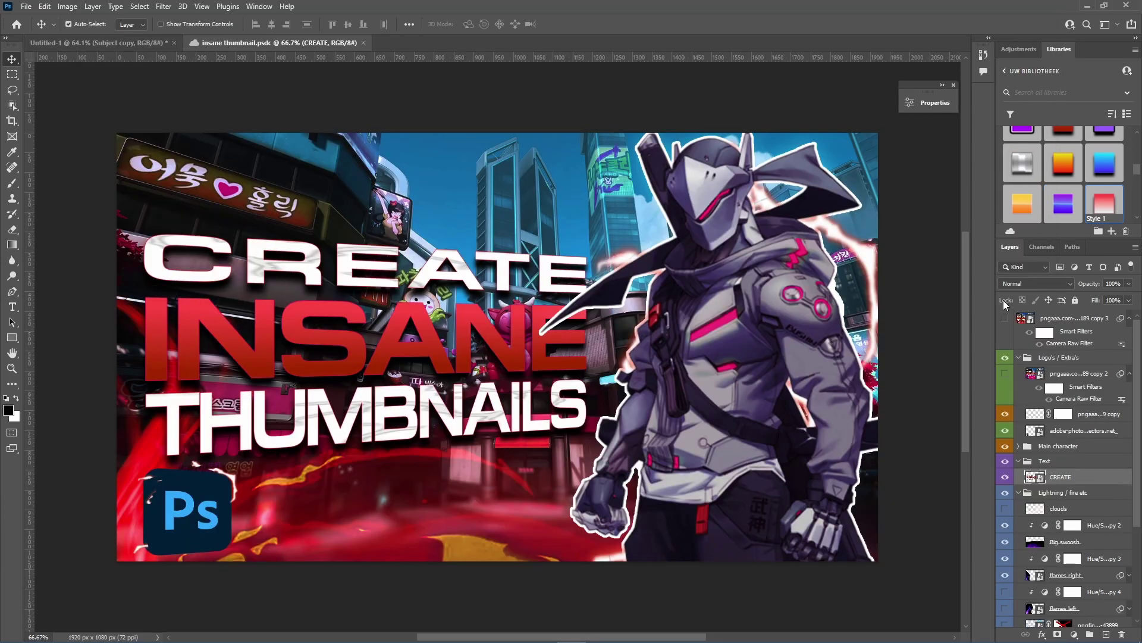
# Step: Show the topmost layer with the Camera Raw smart filter in insane thumbnail.psdc to view the finished grade
pyautogui.click(1005, 319)
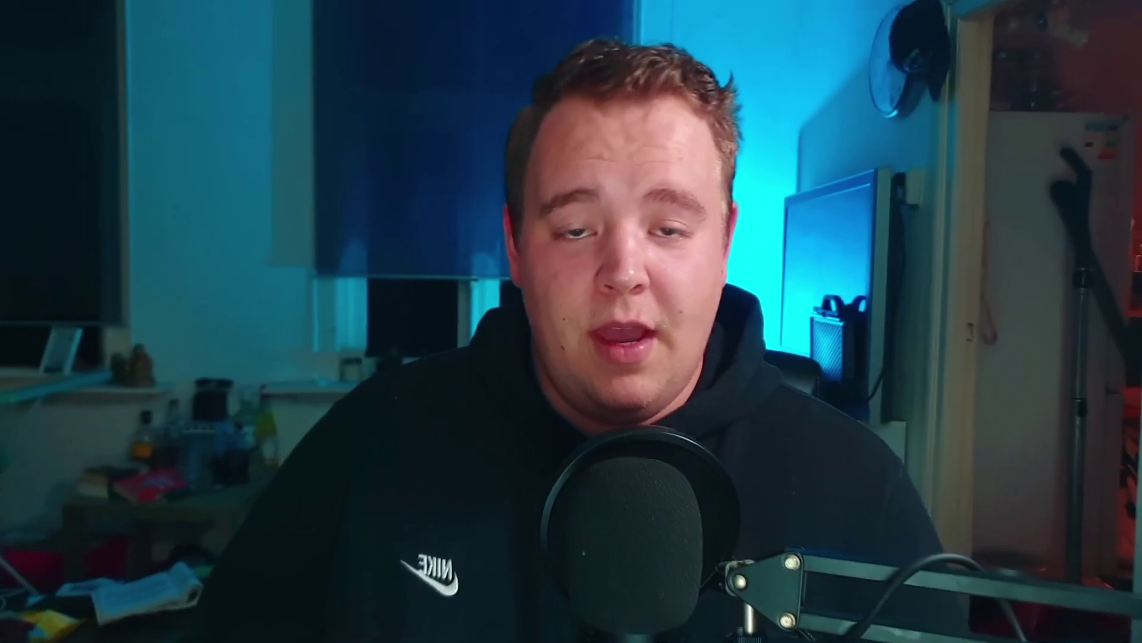